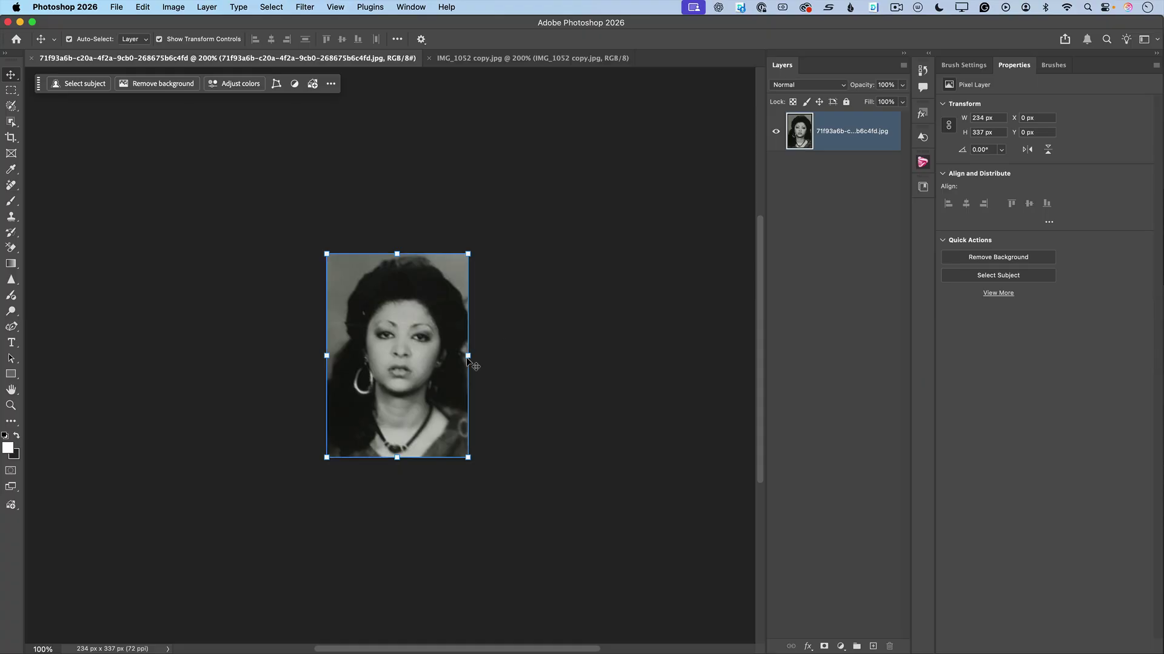
Step: Review the low-resolution portrait's image size settings, including dimensions and resample method
{"action": "left_click", "coordinate": [174, 8]}
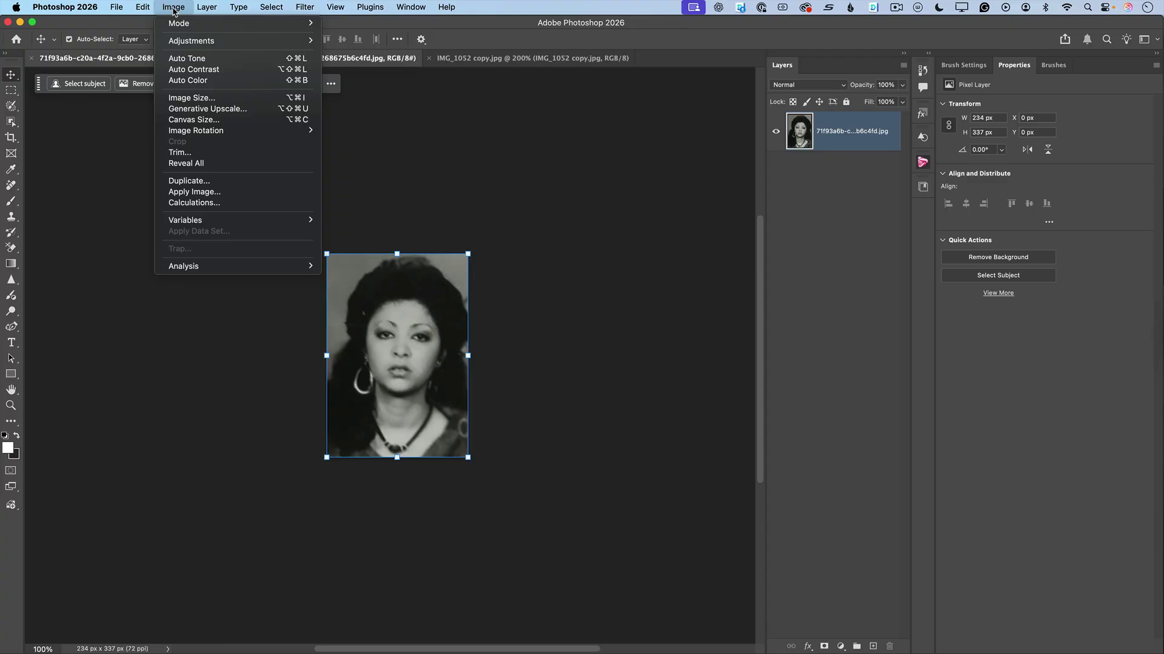
{"action": "left_click", "coordinate": [209, 98]}
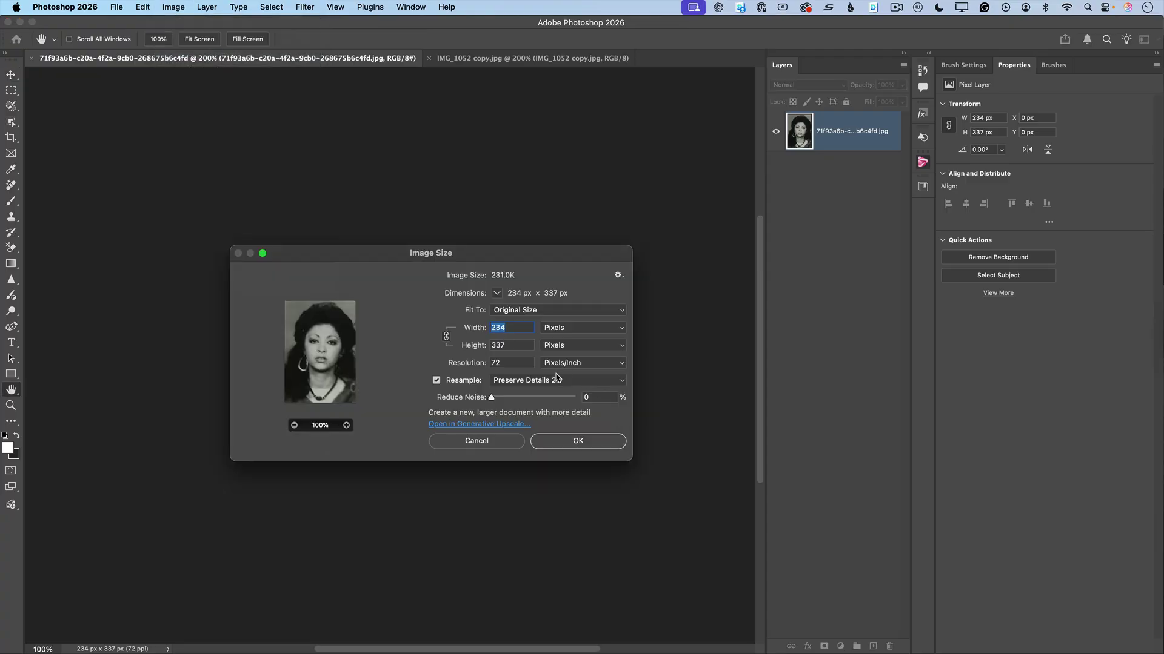
{"action": "left_click", "coordinate": [606, 442]}
{"action": "key", "text": "v"}
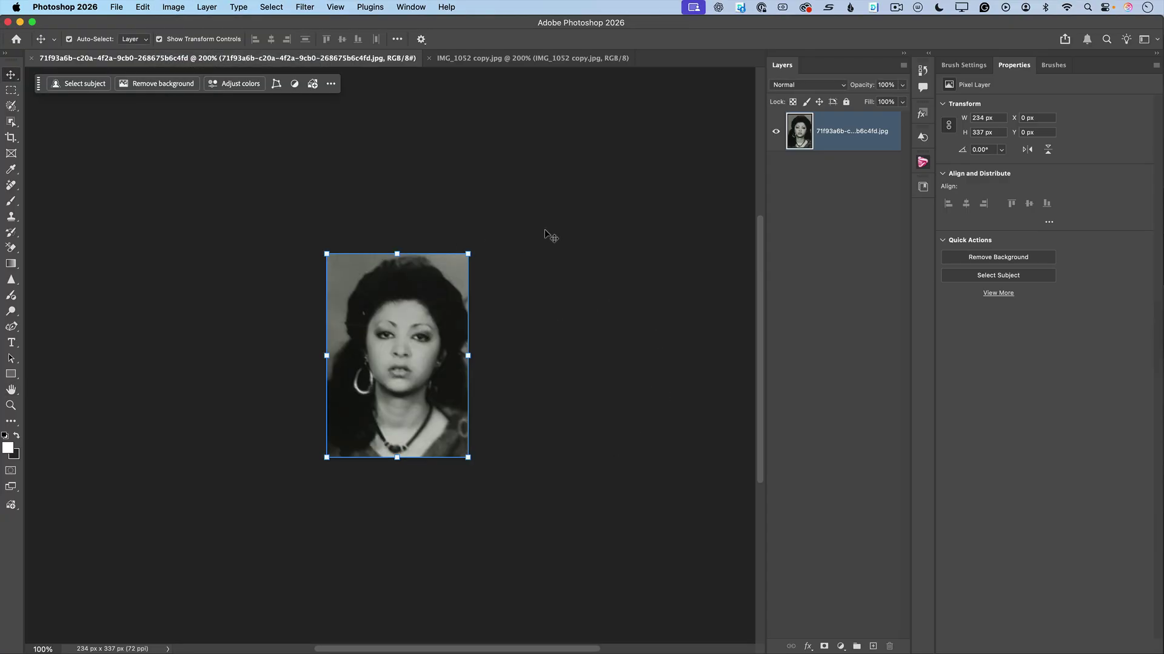
Step: Apply Generative Upscale to the portrait with the Topaz Gigapixel model at 4x scale, keeping face recovery on
{"action": "left_click", "coordinate": [175, 8]}
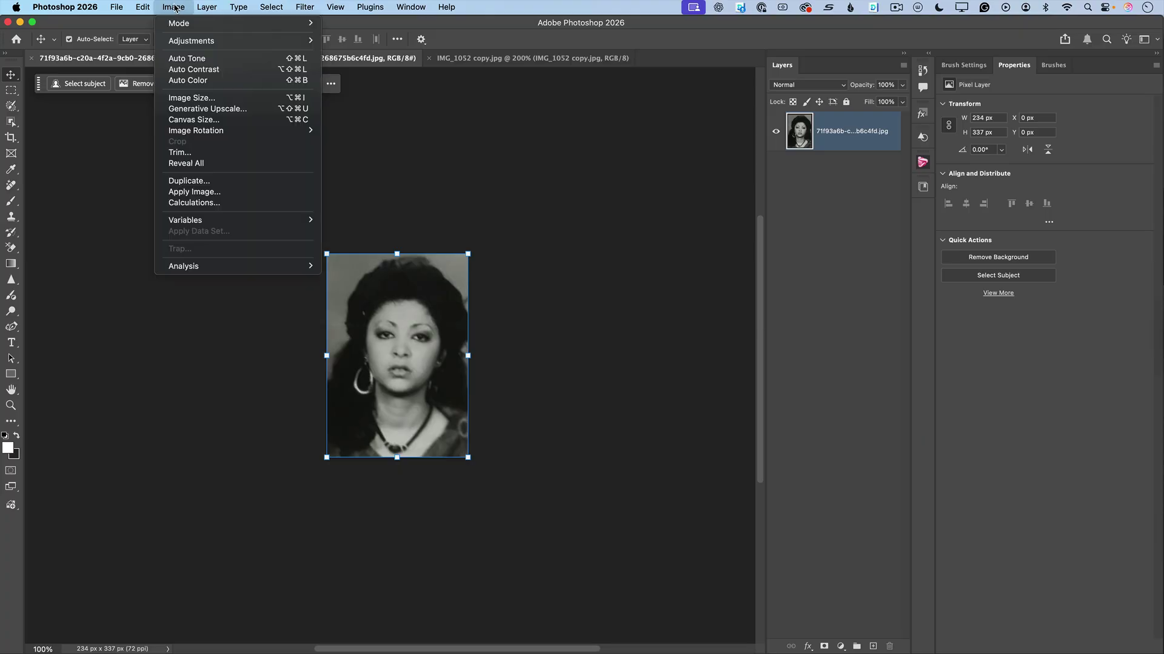
{"action": "left_click", "coordinate": [255, 110]}
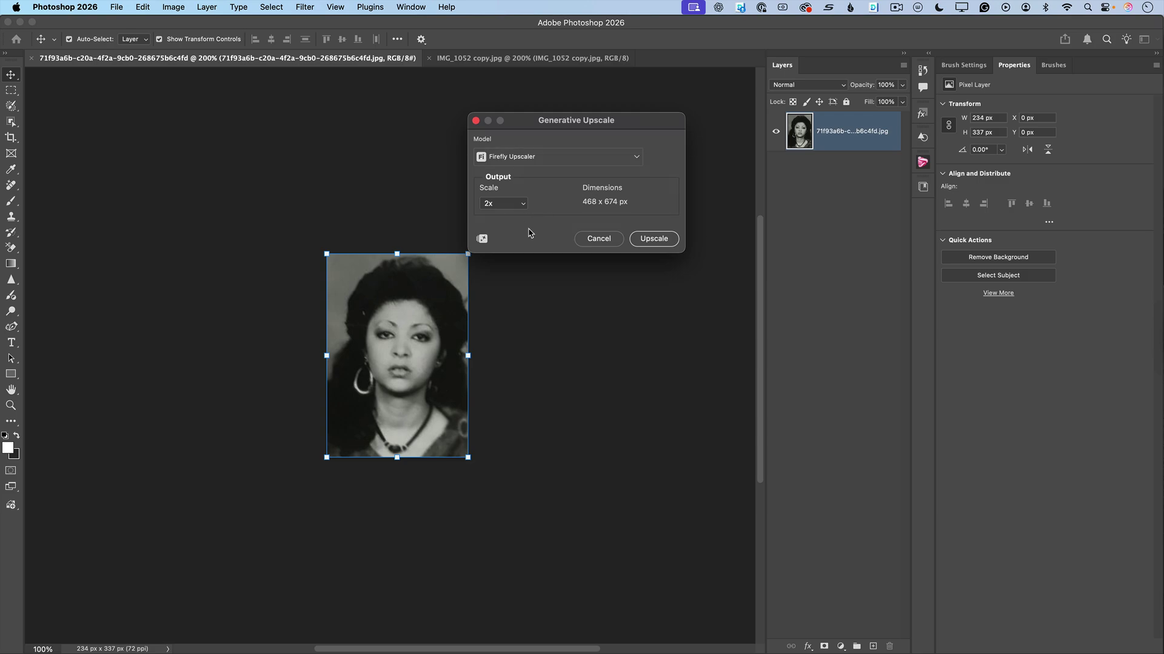
{"action": "left_click", "coordinate": [501, 205]}
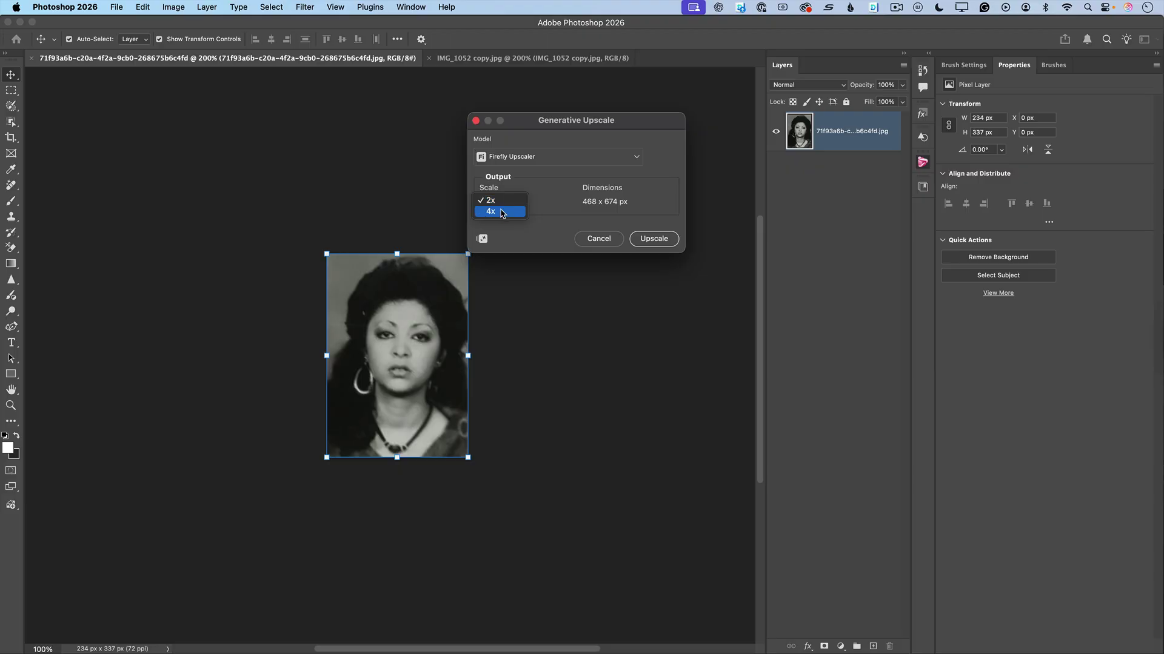
{"action": "left_click", "coordinate": [501, 211]}
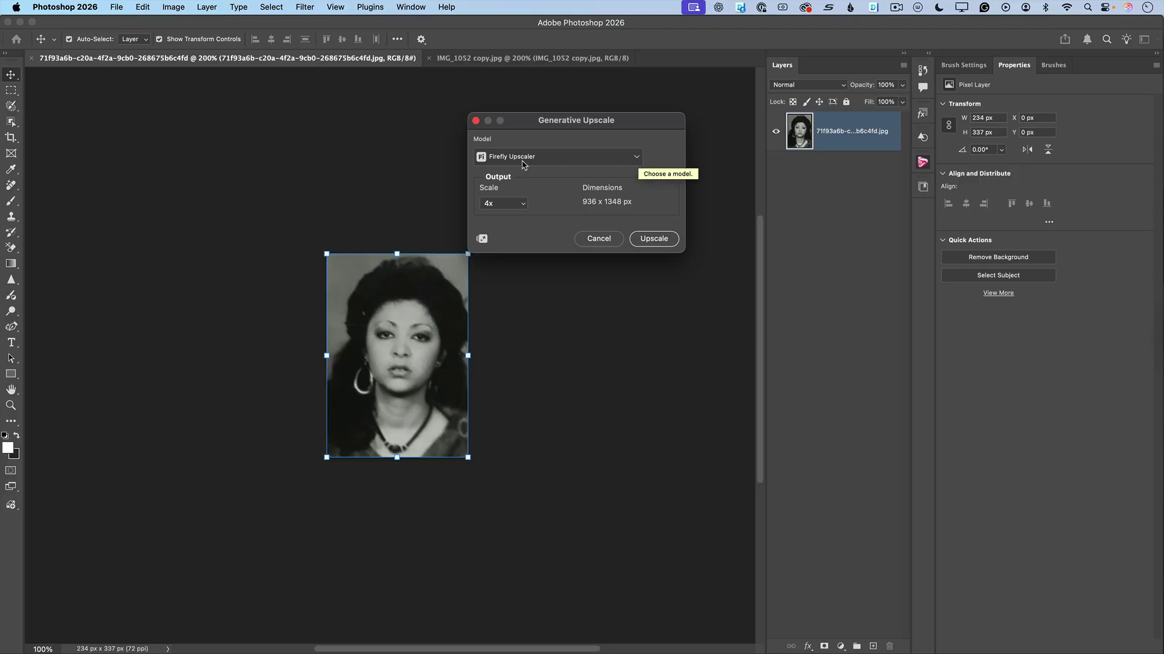
{"action": "left_click", "coordinate": [636, 159]}
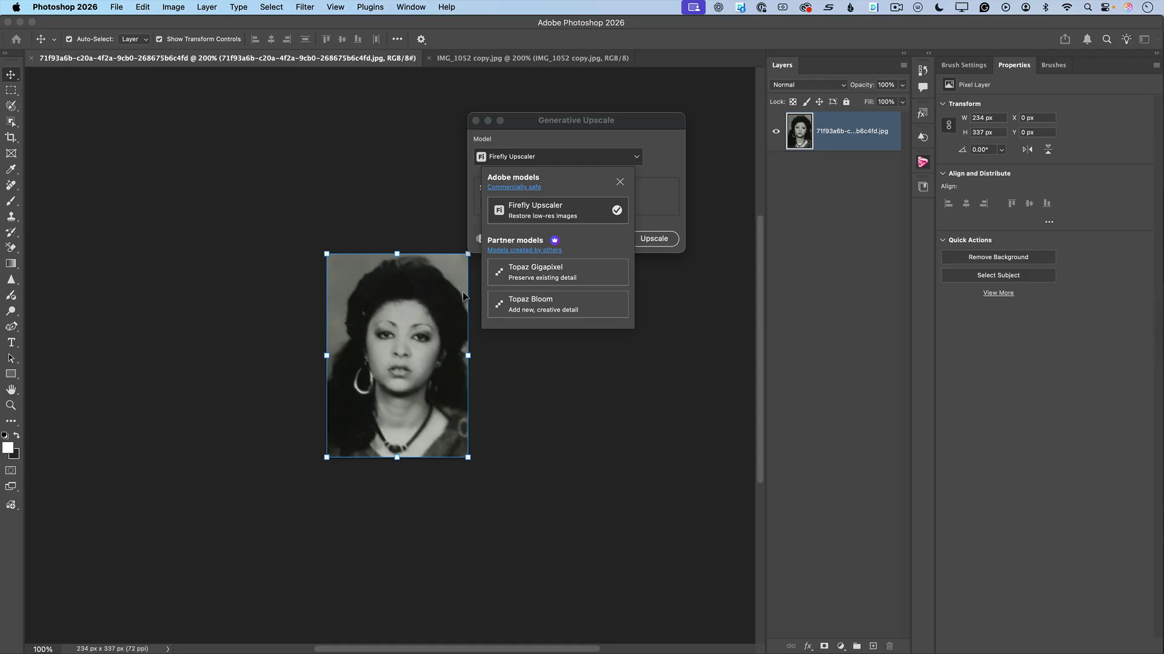
{"action": "left_click", "coordinate": [540, 276]}
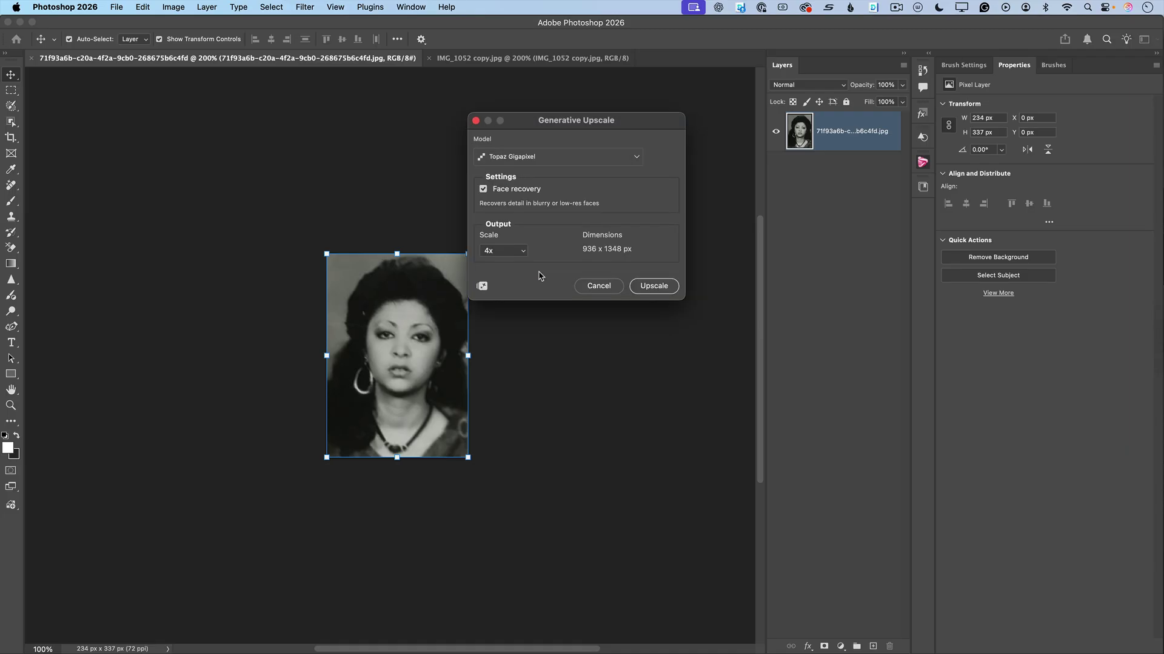
{"action": "left_click", "coordinate": [483, 189]}
{"action": "left_click", "coordinate": [483, 189]}
{"action": "left_click", "coordinate": [654, 286]}
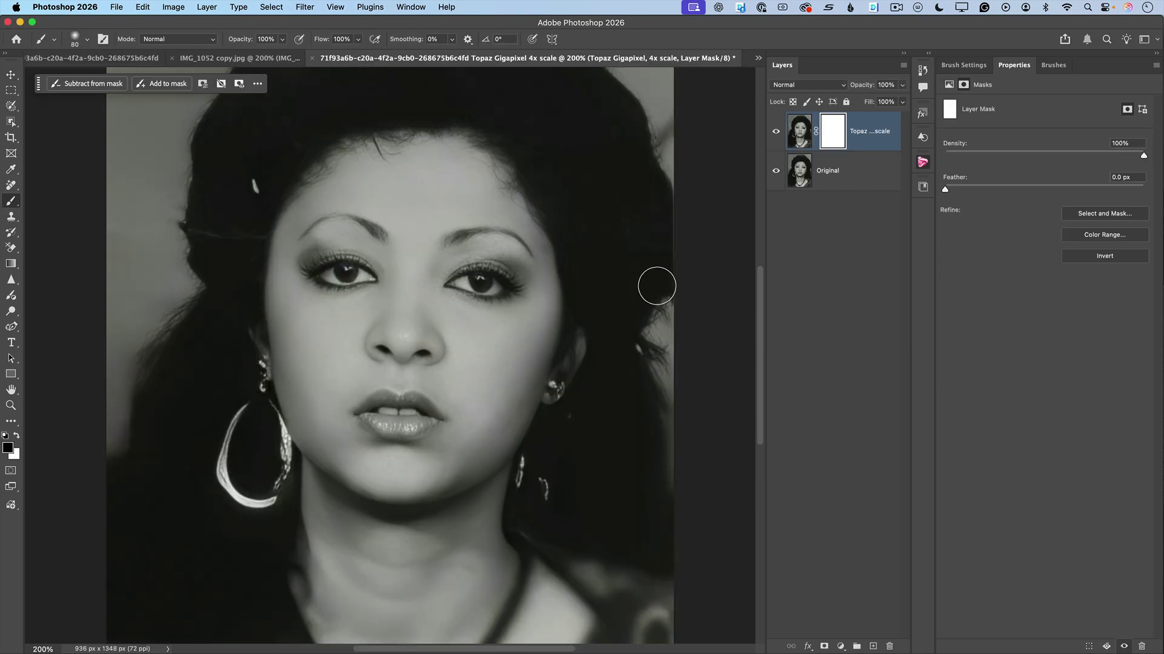
Step: Compare the Topaz Gigapixel portrait with the original layer, and view the whole upscaled image
{"action": "left_click", "coordinate": [778, 132]}
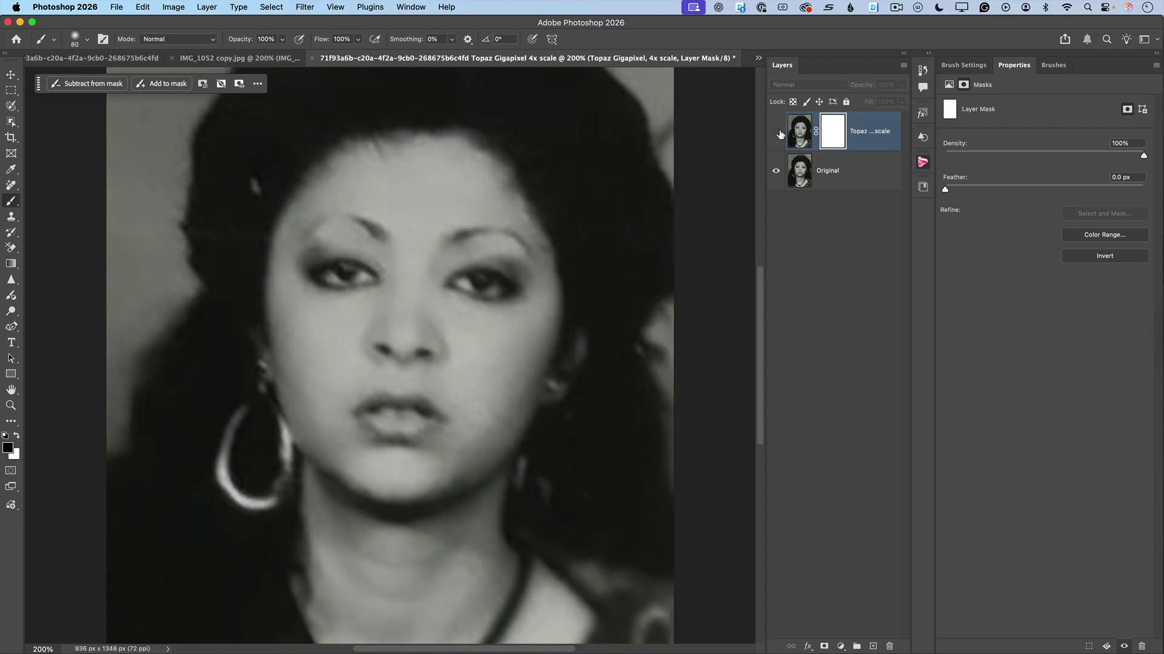
{"action": "left_click", "coordinate": [777, 132]}
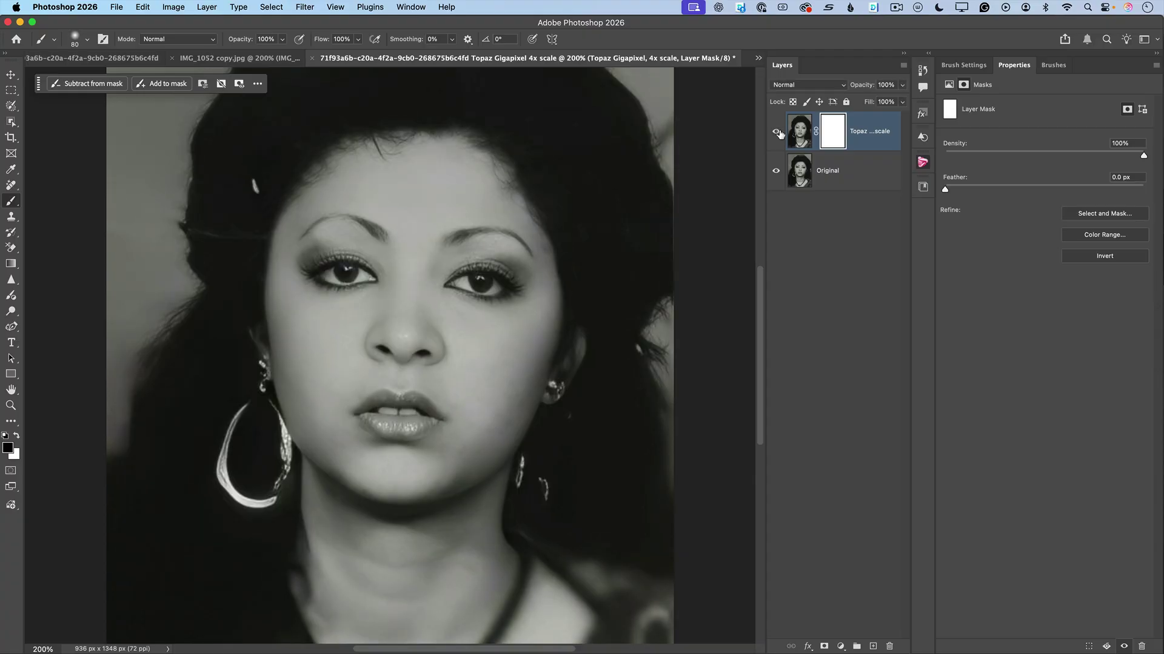
{"action": "left_click", "coordinate": [777, 132]}
{"action": "left_click", "coordinate": [778, 132]}
{"action": "left_click", "coordinate": [10, 405]}
{"action": "left_click_drag", "start_coordinate": [462, 372], "coordinate": [438, 367]}
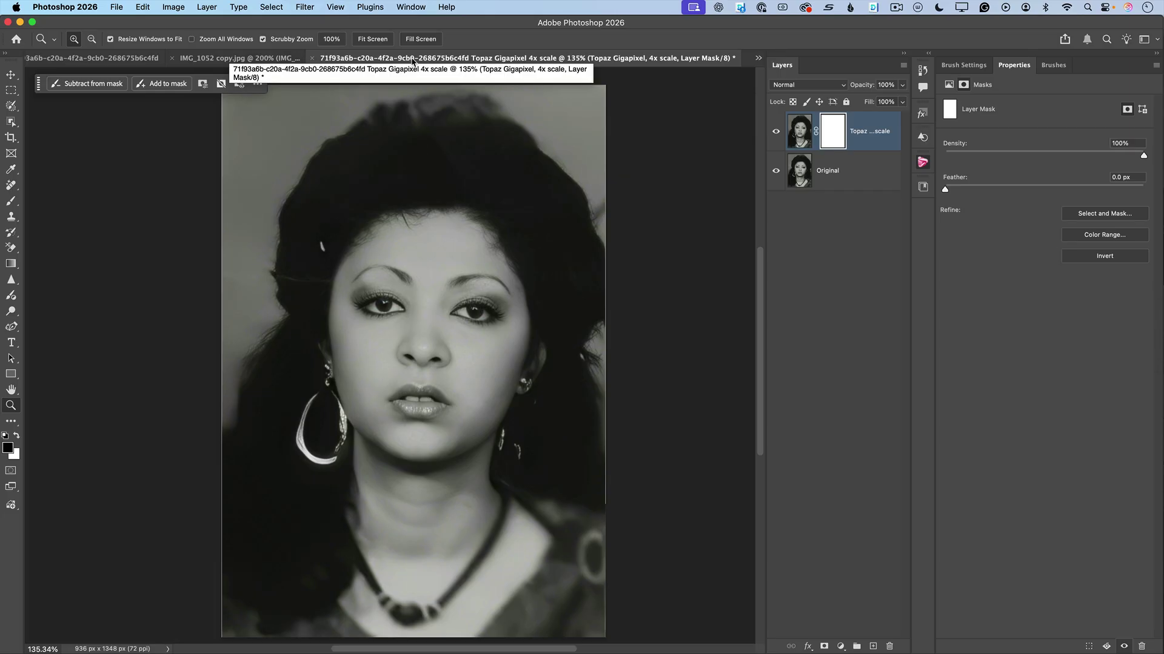
Step: Apply Generative Upscale to IMG_1052 copy.jpg with the Topaz Bloom model at 2x scale and maximum Creativity
{"action": "left_click", "coordinate": [229, 58]}
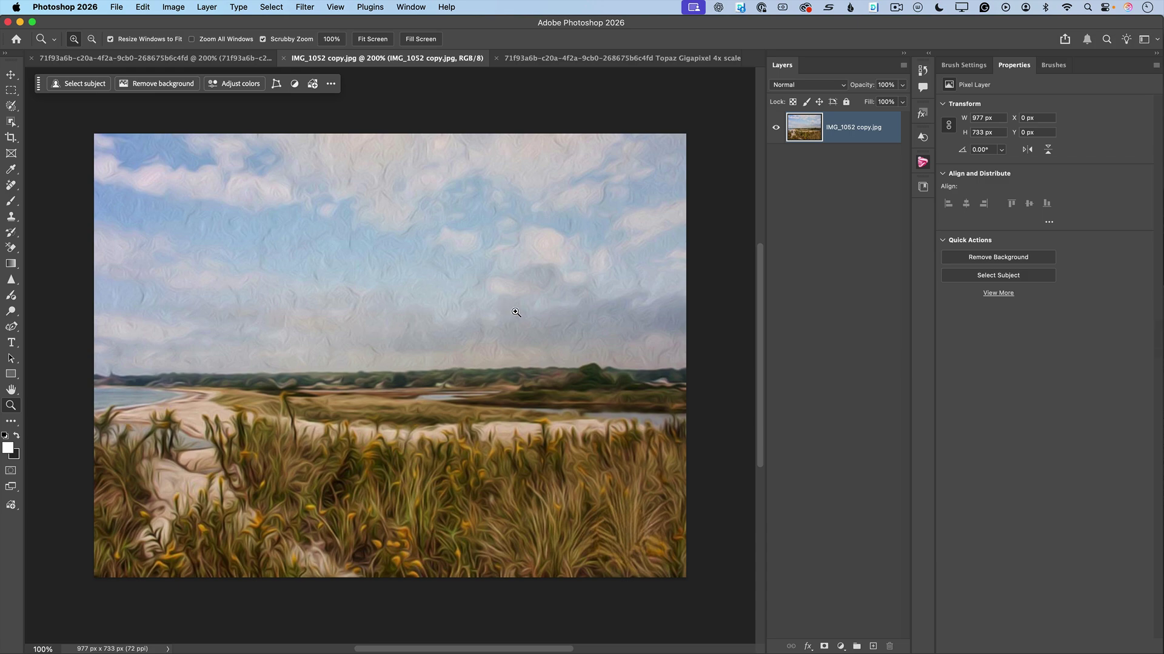
{"action": "left_click", "coordinate": [175, 8]}
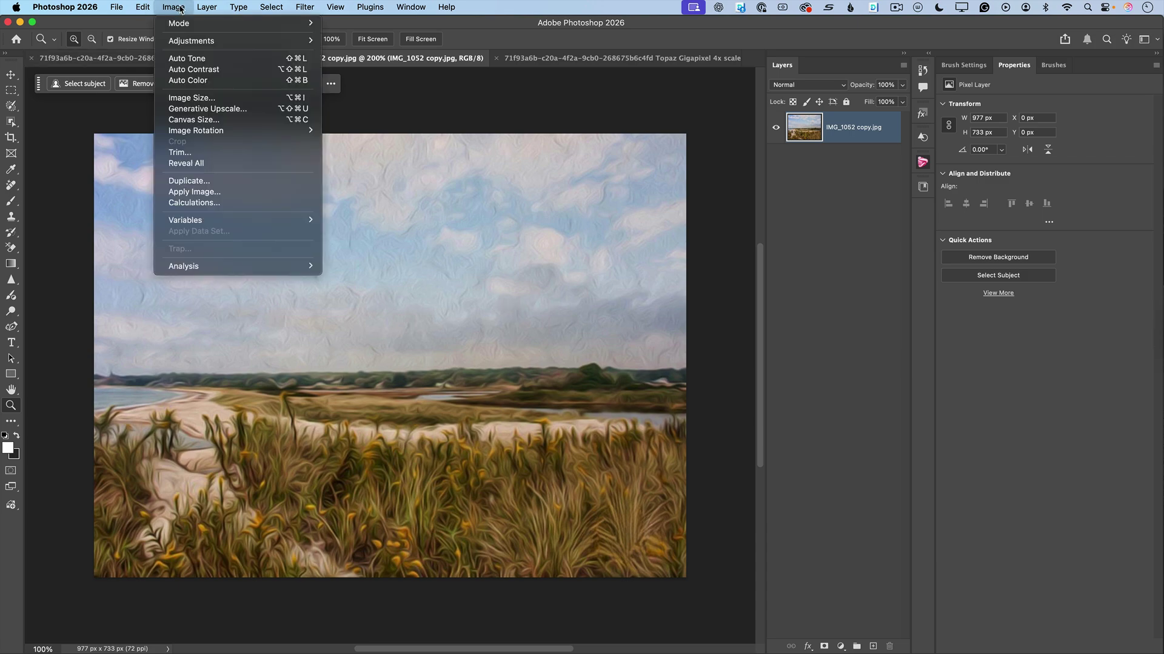
{"action": "left_click", "coordinate": [230, 109]}
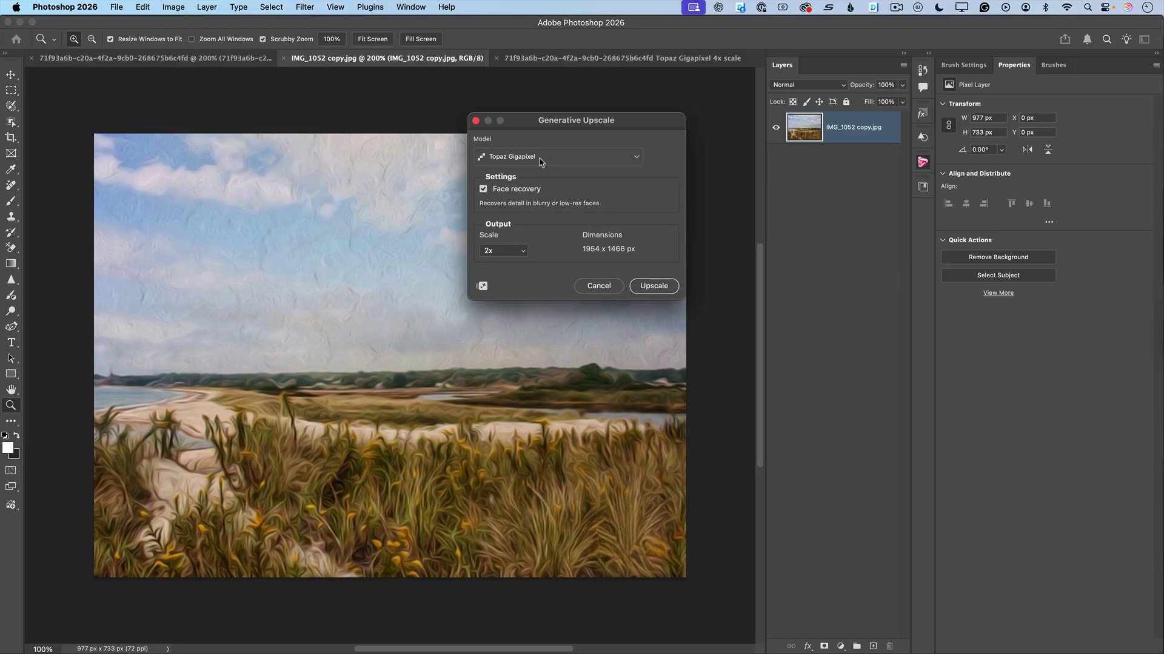
{"action": "left_click", "coordinate": [568, 159]}
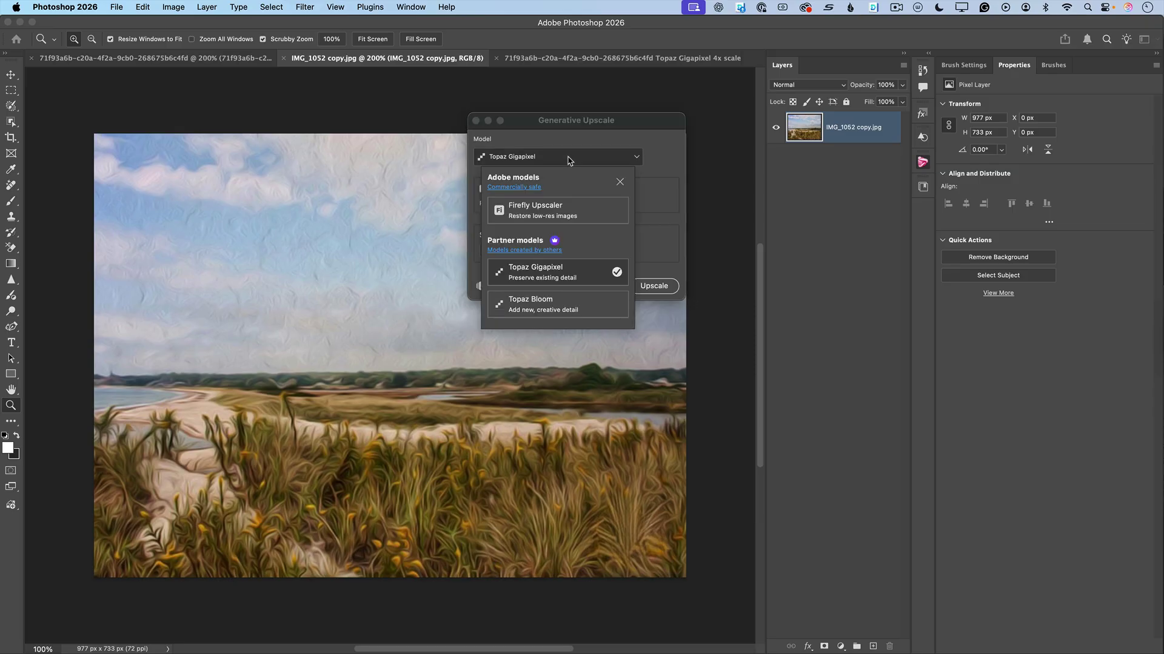
{"action": "left_click", "coordinate": [558, 305]}
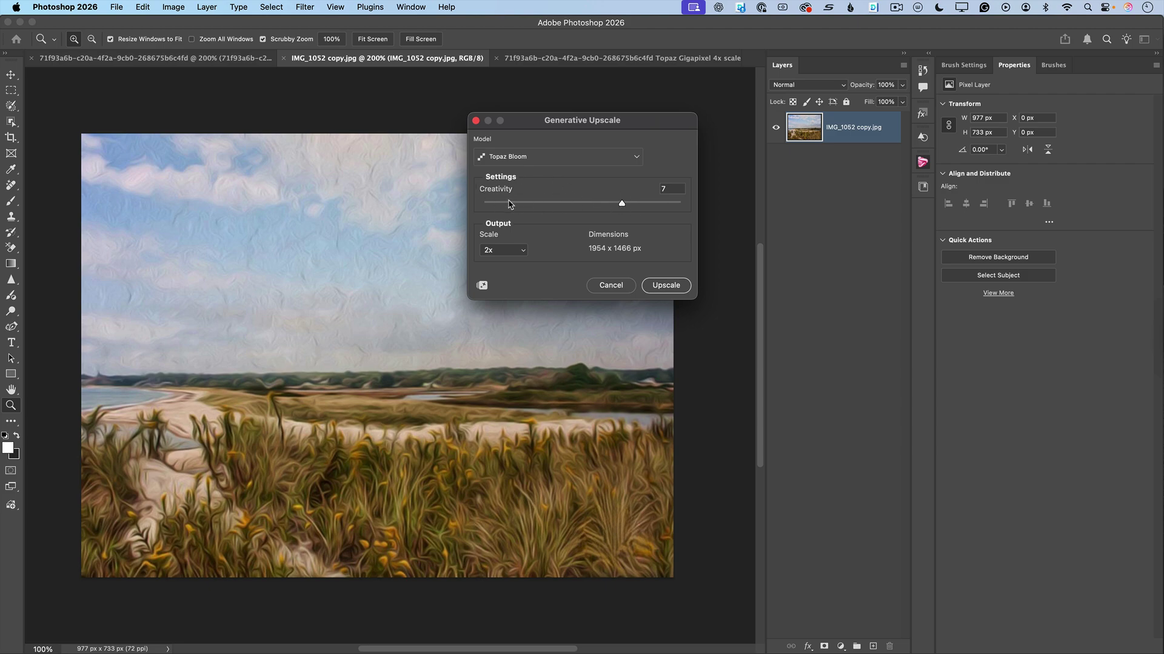
{"action": "left_click_drag", "start_coordinate": [622, 206], "coordinate": [483, 203]}
{"action": "left_click_drag", "start_coordinate": [483, 205], "coordinate": [685, 208]}
{"action": "left_click", "coordinate": [672, 290]}
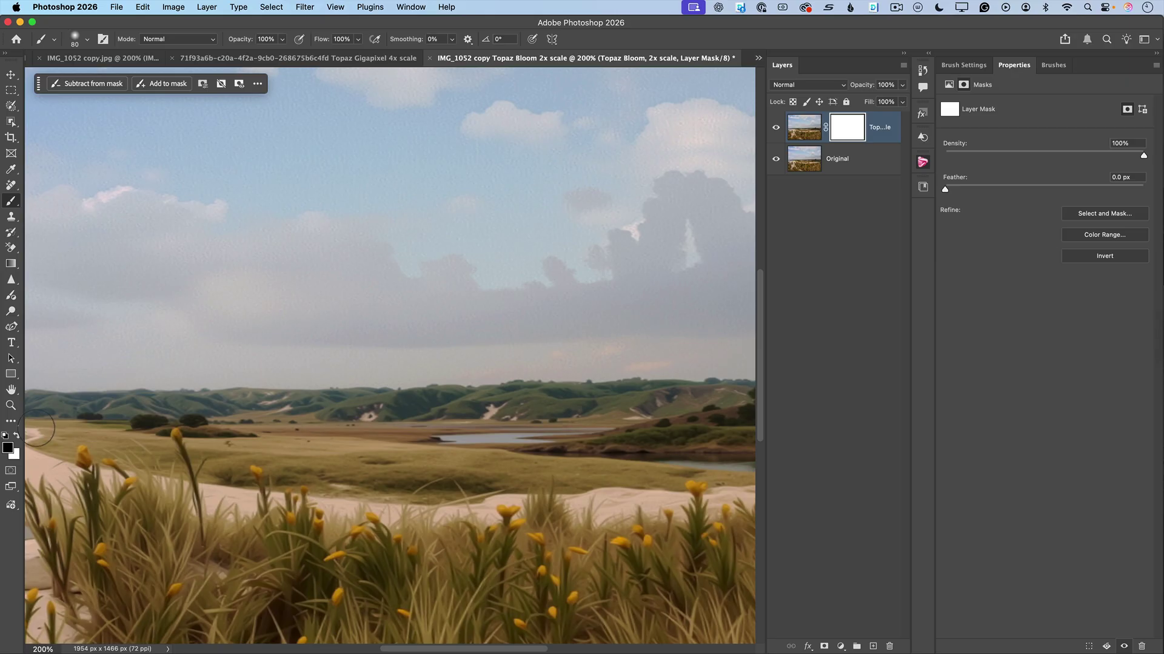
Step: Compare the Topaz Bloom version of the beach landscape with its original layer at full-image view
{"action": "left_click", "coordinate": [11, 406]}
{"action": "left_click_drag", "start_coordinate": [428, 373], "coordinate": [395, 361]}
{"action": "scroll", "coordinate": [395, 361], "scroll_direction": "down", "scroll_amount": 3}
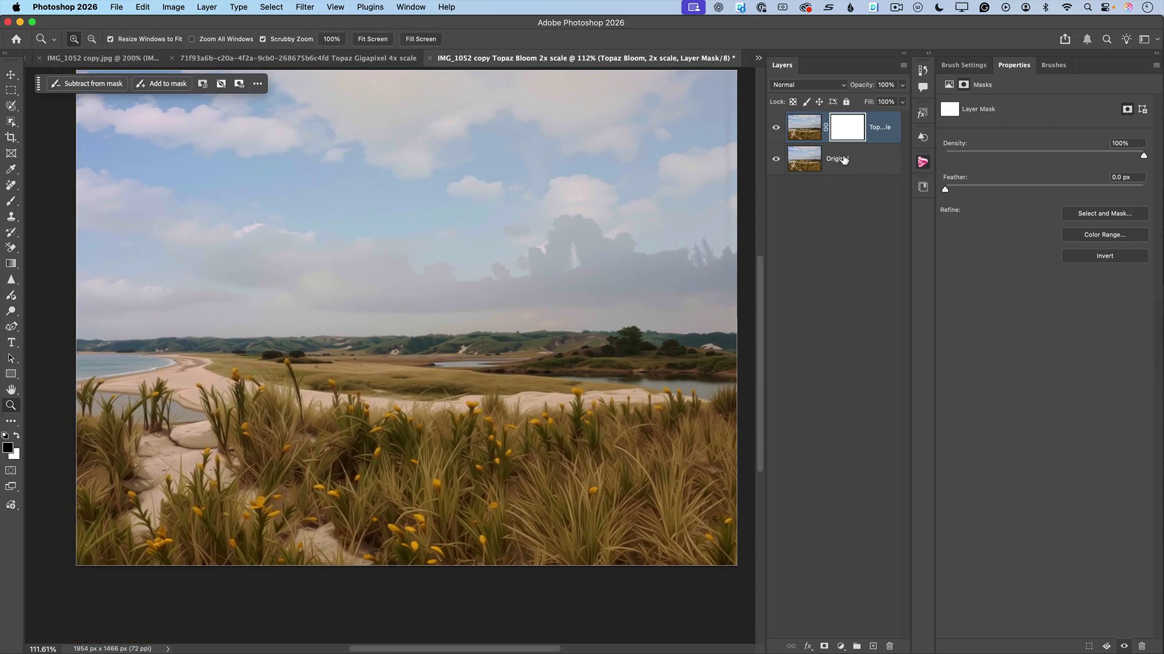
{"action": "left_click", "coordinate": [775, 129]}
{"action": "left_click", "coordinate": [775, 131]}
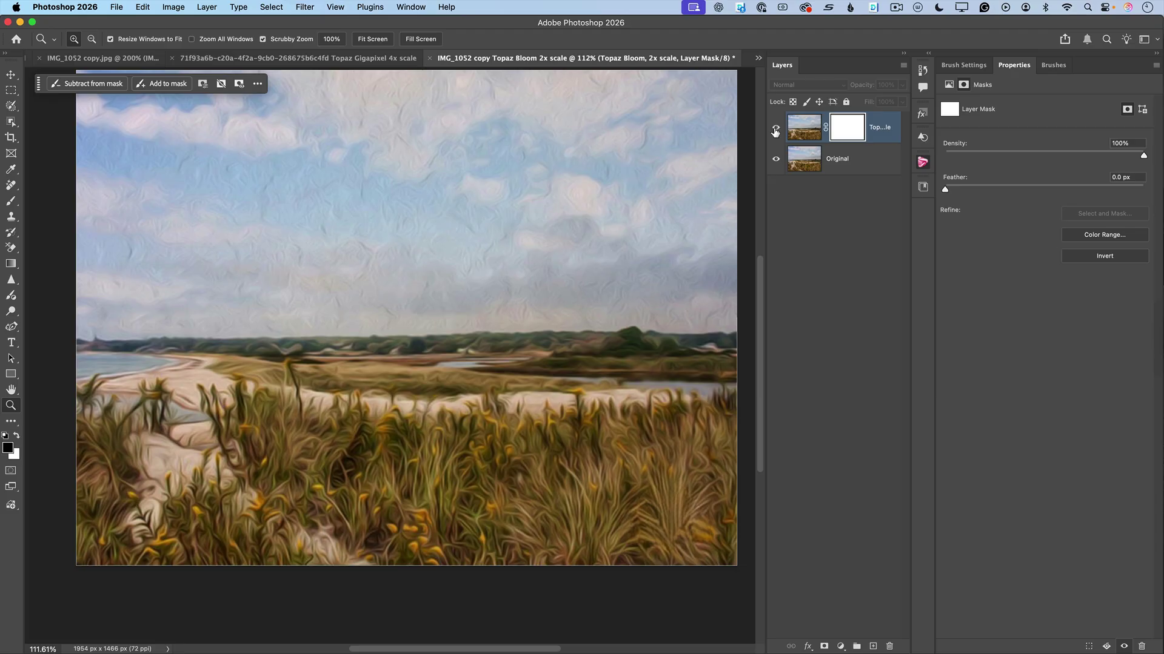
{"action": "left_click", "coordinate": [775, 131]}
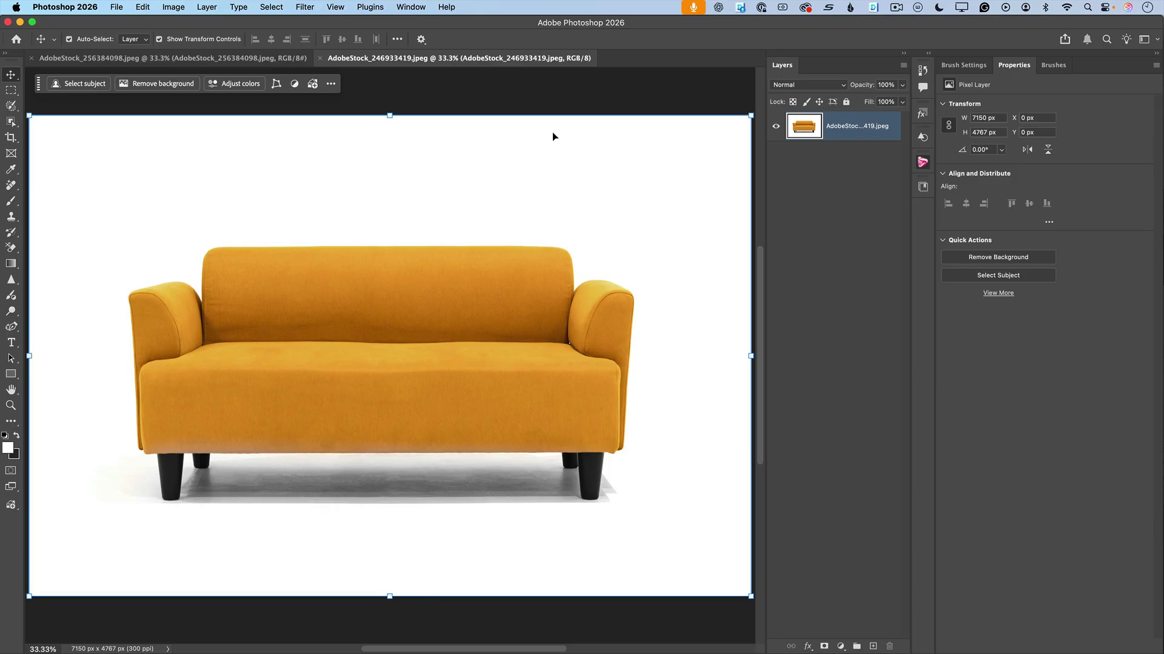
Step: Copy a rectangular area of about 5784 × 3720 px around the orange sofa in AdobeStock_246933419.jpeg
{"action": "left_click", "coordinate": [282, 61]}
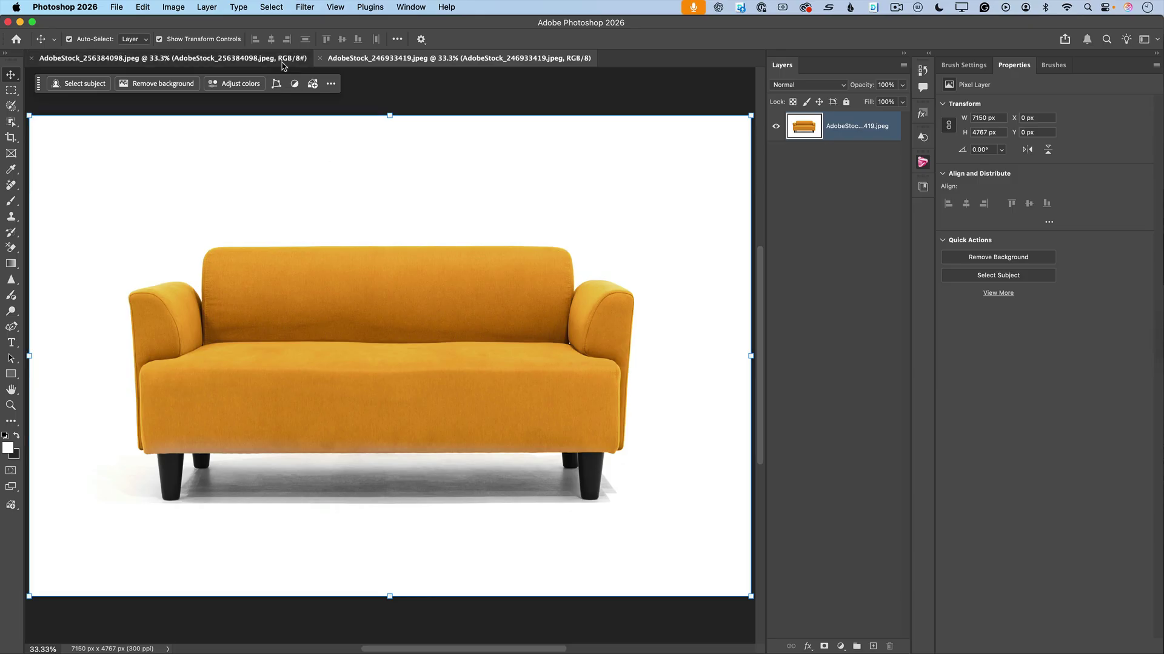
{"action": "left_click", "coordinate": [410, 61]}
{"action": "left_click", "coordinate": [11, 90]}
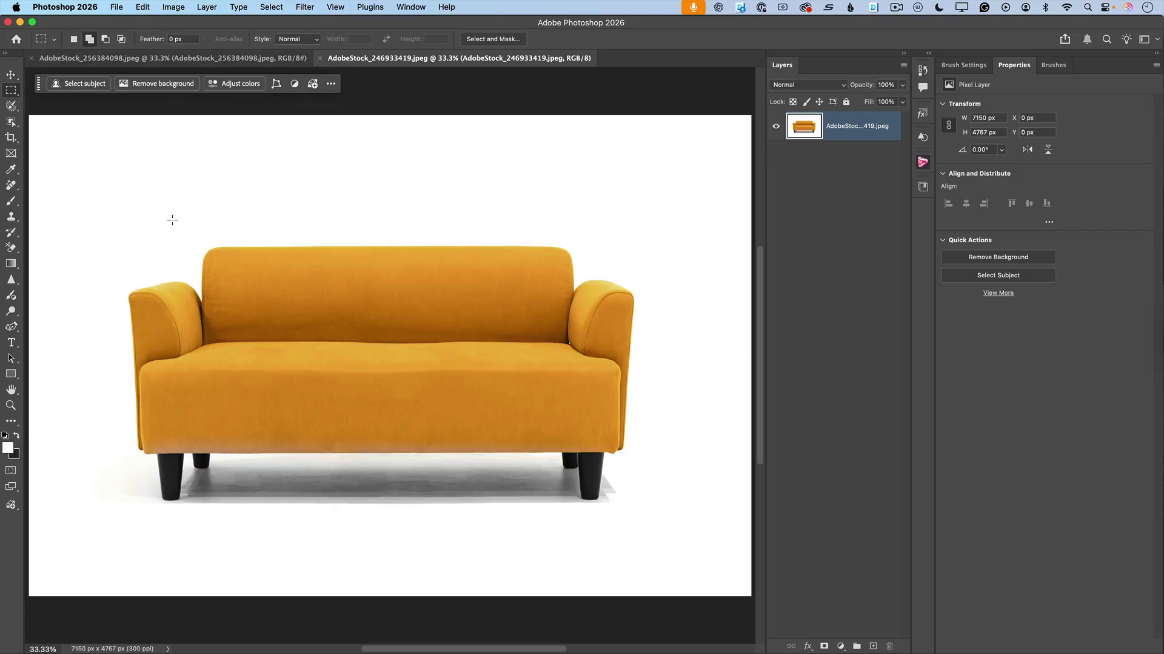
{"action": "left_click_drag", "start_coordinate": [94, 186], "coordinate": [672, 558]}
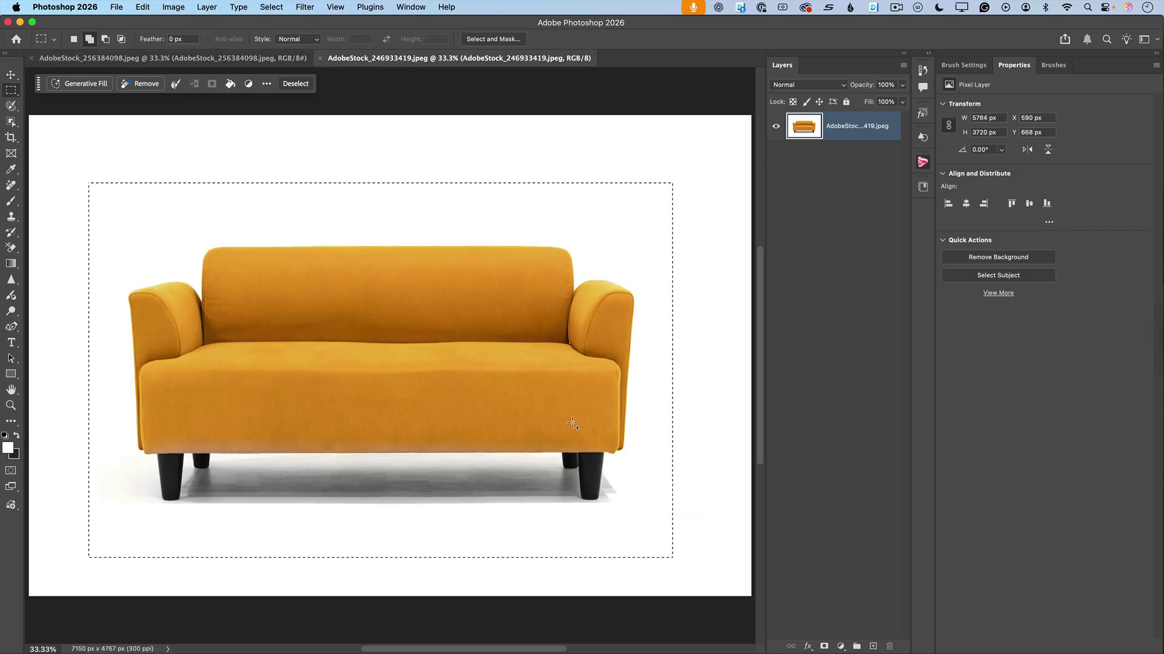
{"action": "left_click", "coordinate": [144, 7]}
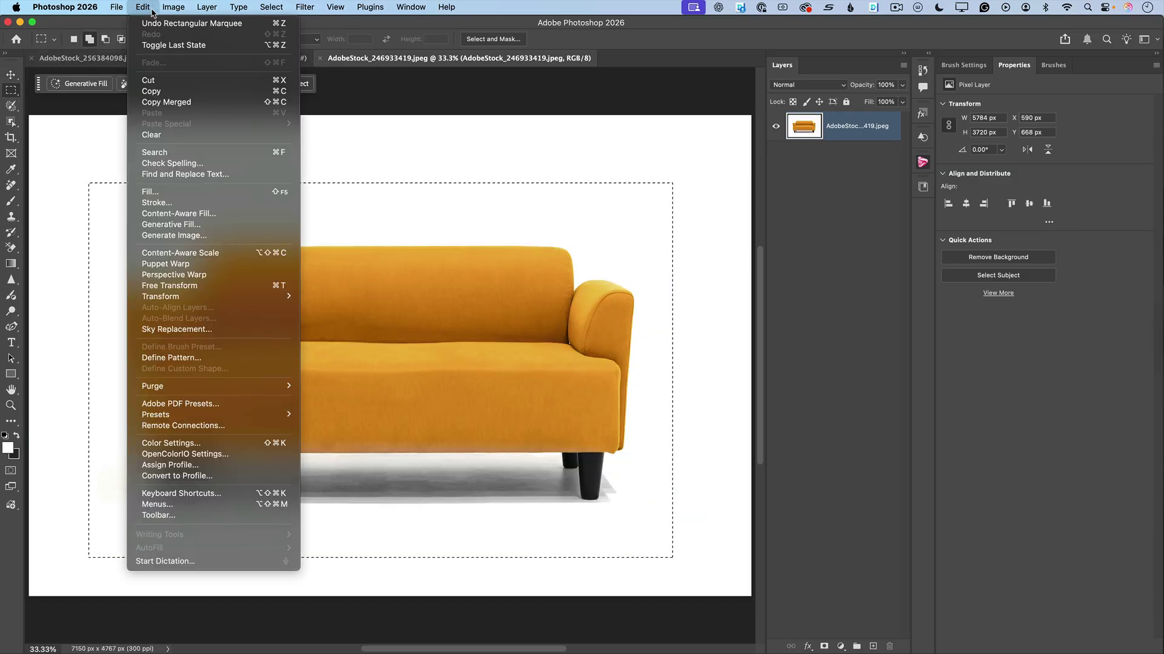
{"action": "left_click", "coordinate": [170, 89]}
Step: Paste the copied sofa into the blue room image, AdobeStock_256384098.jpeg
{"action": "left_click", "coordinate": [128, 61]}
{"action": "left_click", "coordinate": [142, 7]}
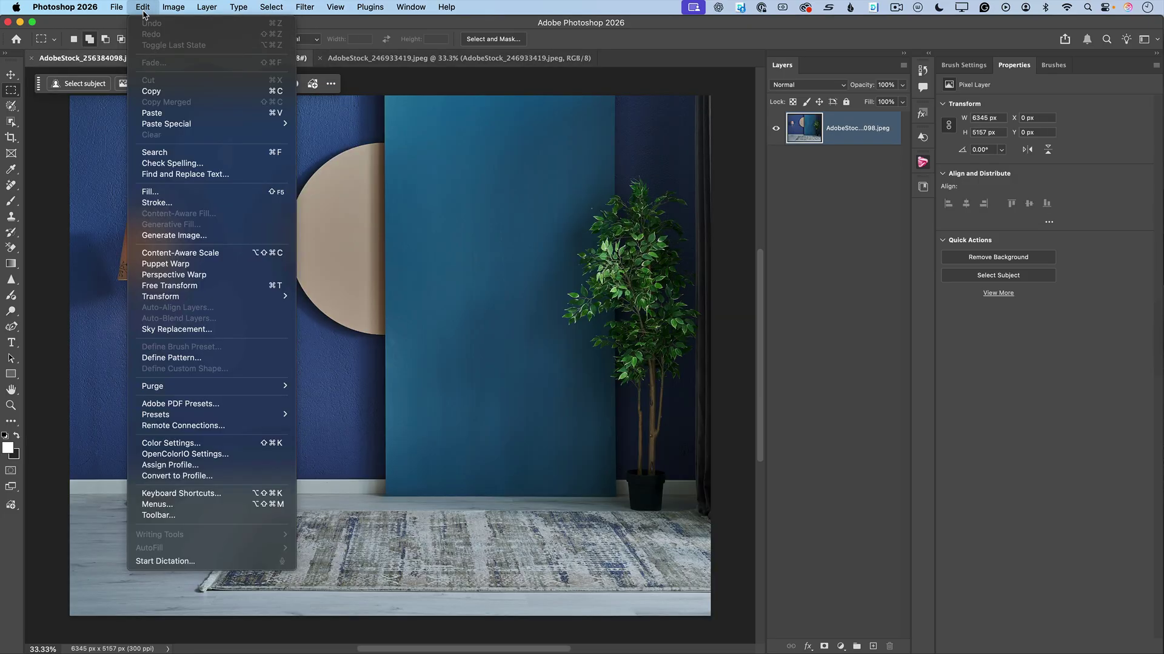
{"action": "left_click", "coordinate": [154, 113]}
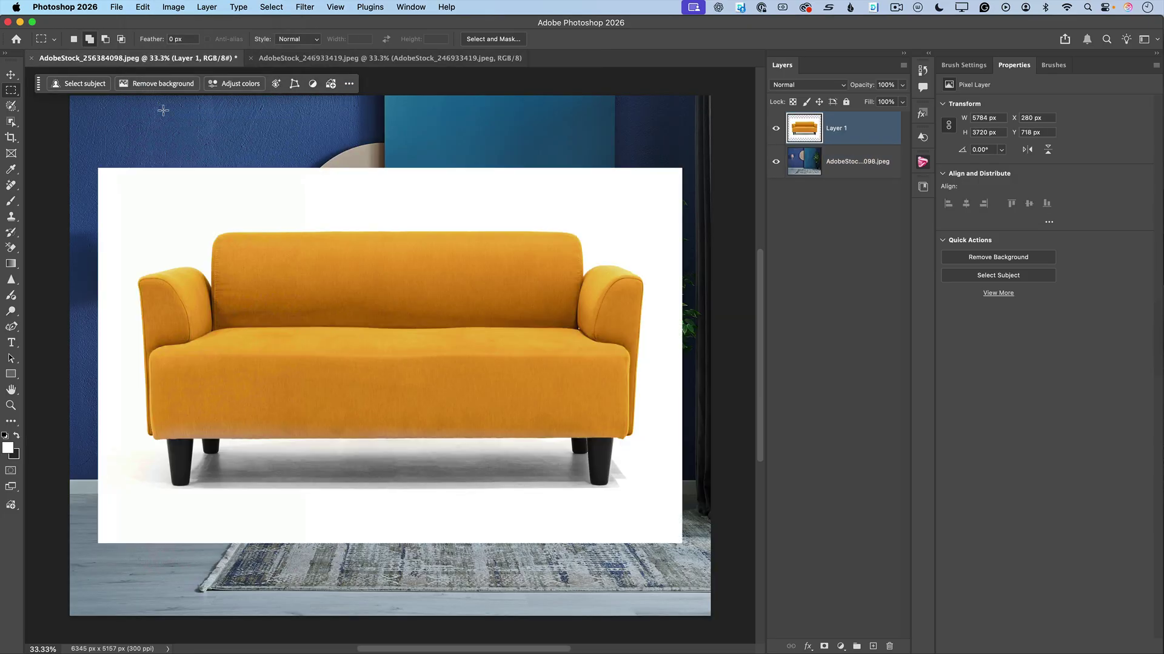
Step: Scale the pasted sofa layer down to about 4074 × 2620 px and position it over the rug
{"action": "left_click", "coordinate": [12, 75]}
{"action": "key", "text": "ctrl+t"}
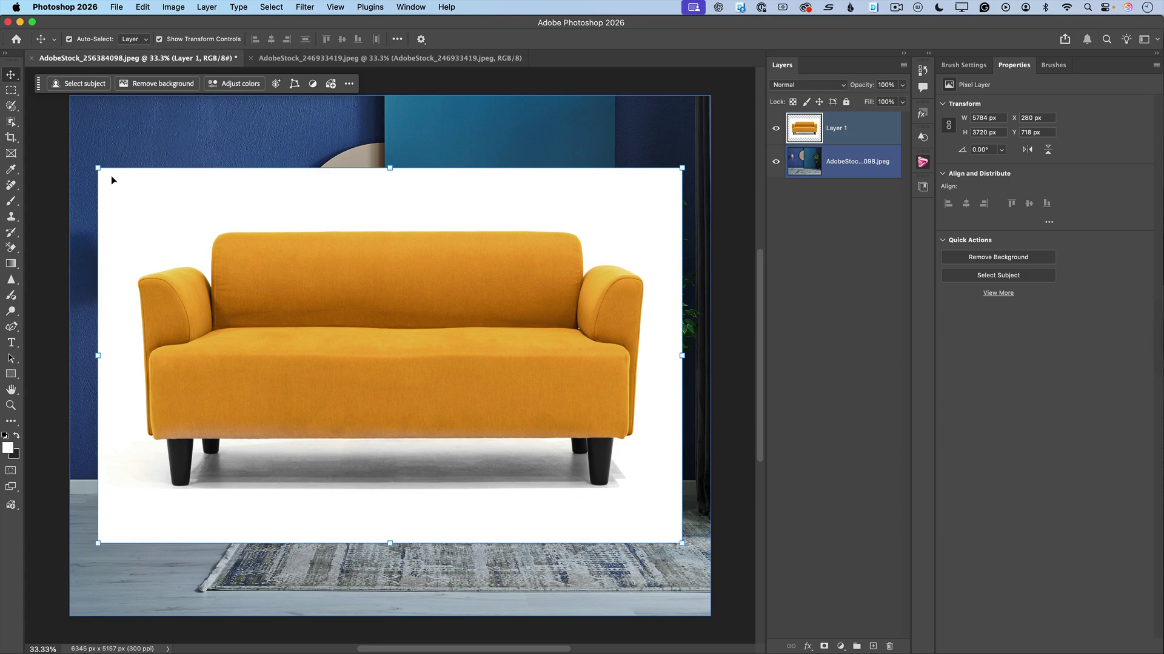
{"action": "left_click_drag", "start_coordinate": [98, 169], "coordinate": [241, 262]}
{"action": "left_click_drag", "start_coordinate": [355, 366], "coordinate": [328, 401]}
{"action": "left_click_drag", "start_coordinate": [211, 287], "coordinate": [238, 305]}
{"action": "left_click", "coordinate": [614, 39]}
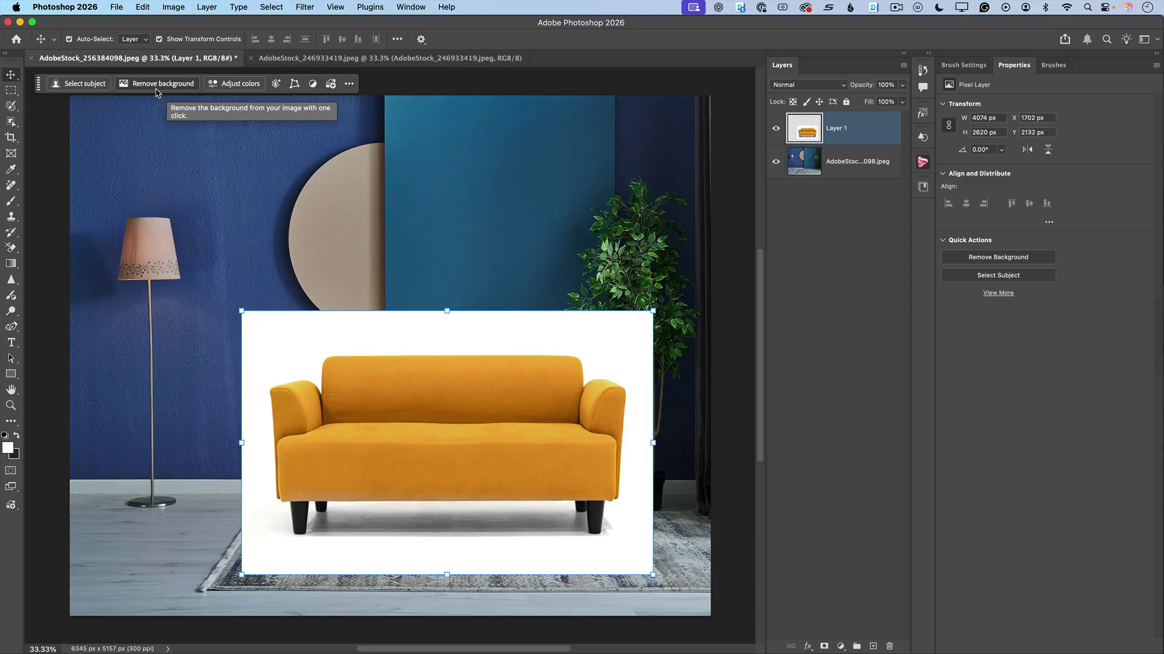
Step: Remove the sofa layer's background, and shift the sofa toward the lamp while enlarging the layer to about 4235 × 2724 px
{"action": "left_click", "coordinate": [151, 86]}
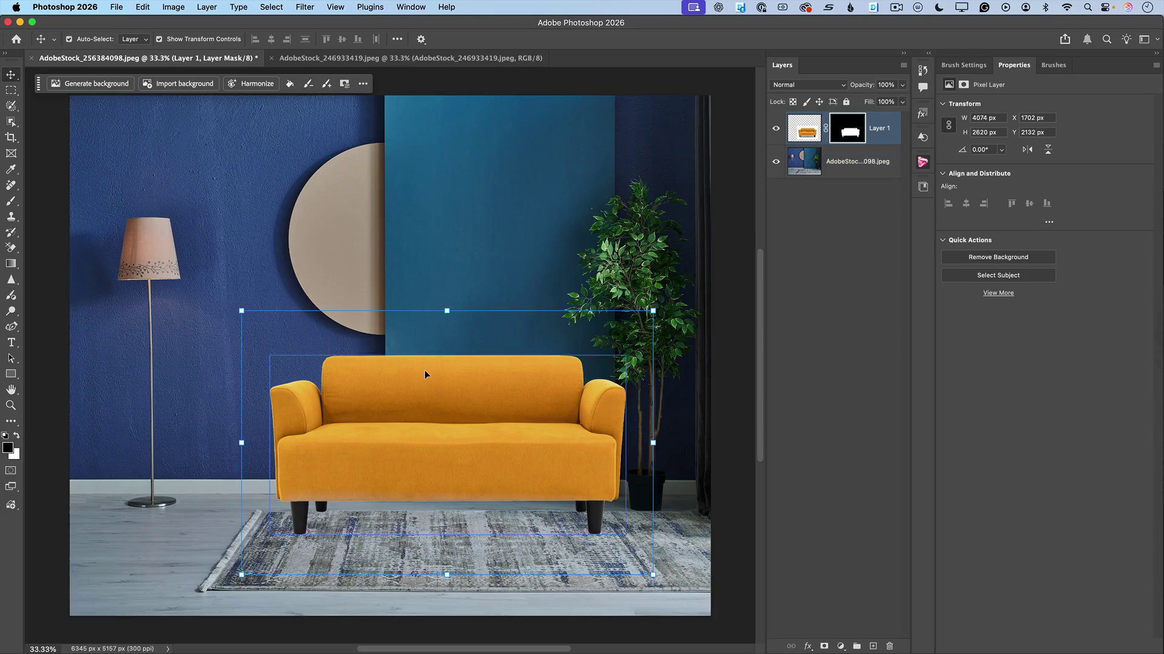
{"action": "left_click_drag", "start_coordinate": [460, 446], "coordinate": [426, 450]}
{"action": "left_click", "coordinate": [239, 343], "text": "shift"}
{"action": "mouse_move", "coordinate": [208, 313]}
{"action": "left_mouse_down"}
{"action": "mouse_move", "coordinate": [216, 323]}
{"action": "mouse_move", "coordinate": [183, 295]}
{"action": "mouse_move", "coordinate": [193, 302]}
{"action": "left_mouse_up"}
{"action": "left_click", "coordinate": [614, 39]}
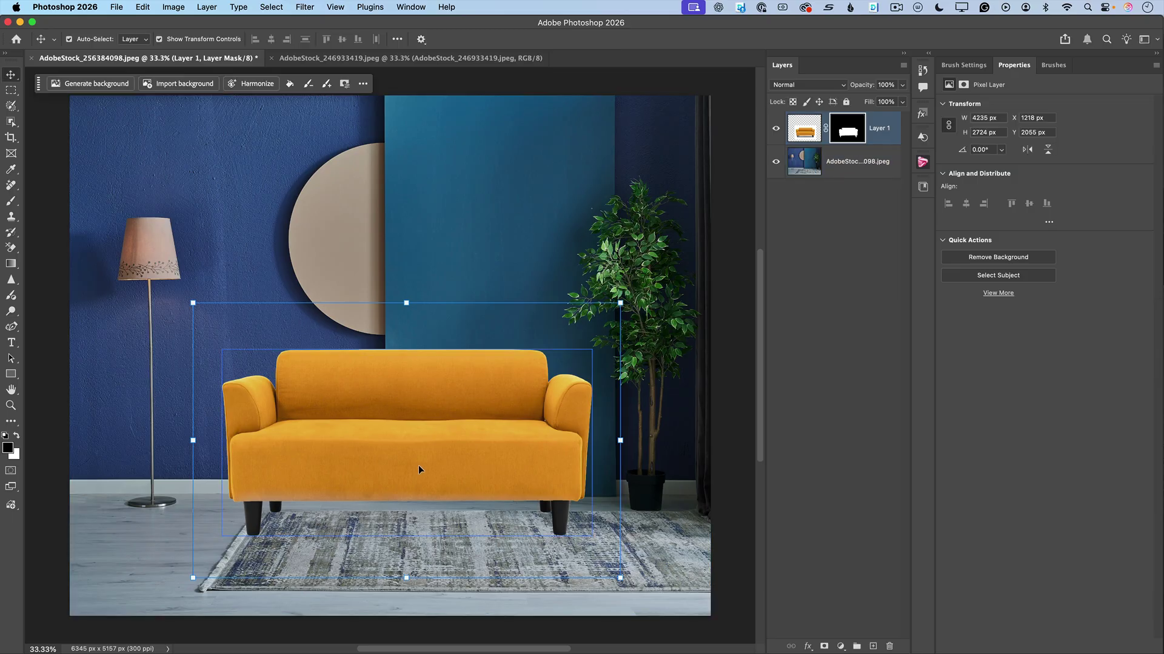
Step: Harmonize the sofa layer with the room and choose the third generated variation
{"action": "left_click", "coordinate": [254, 86]}
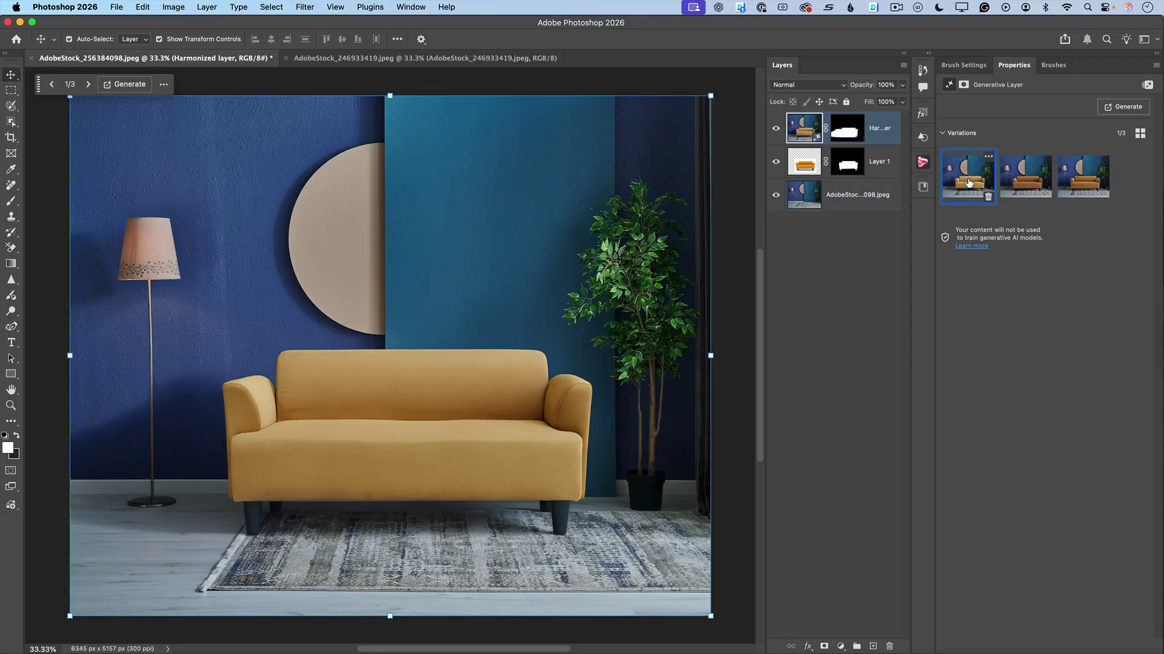
{"action": "left_click", "coordinate": [1020, 175]}
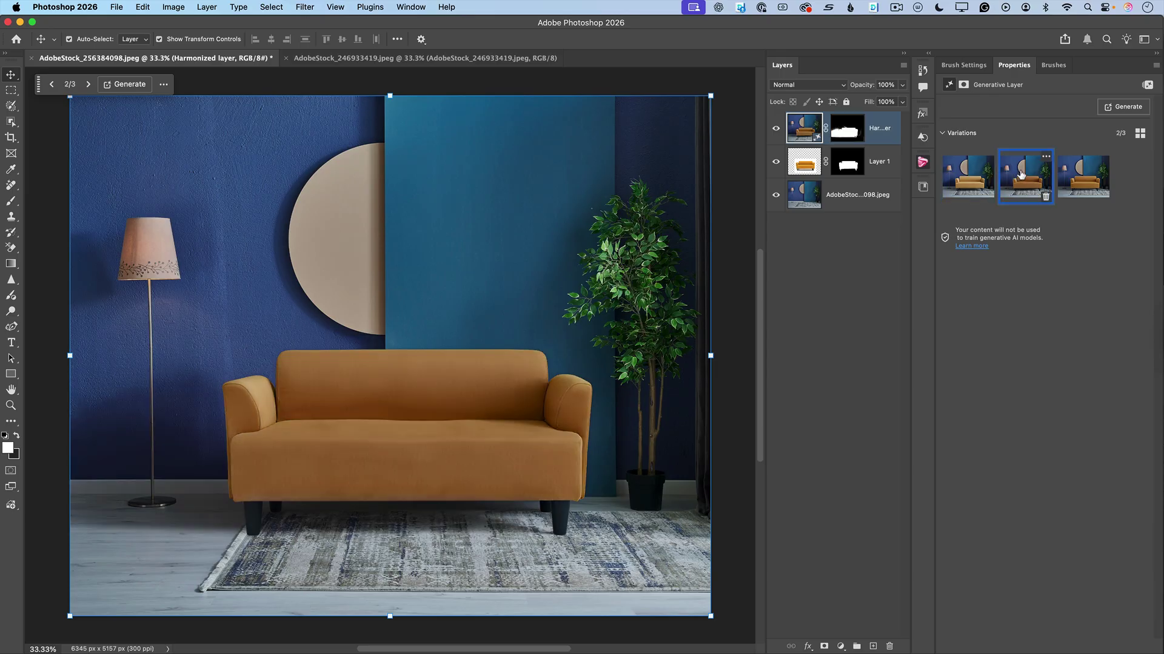
{"action": "left_click", "coordinate": [1085, 170]}
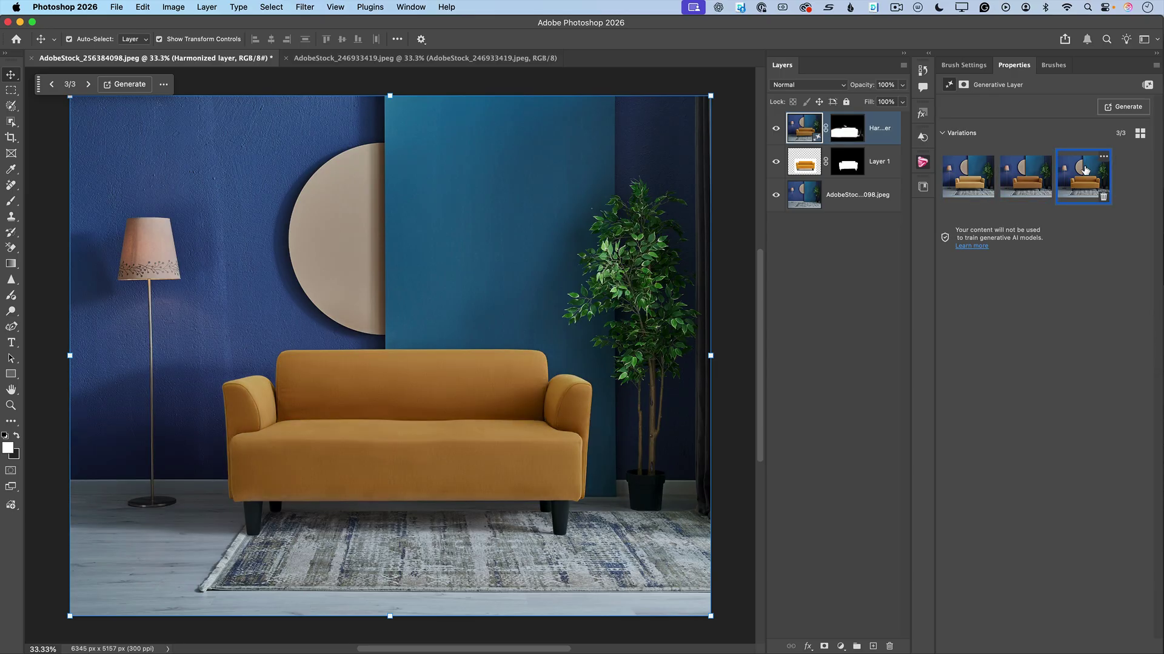
Step: Compare the second and third harmonized variations, and view the sofa with and without the harmonized layer
{"action": "left_click", "coordinate": [1024, 183]}
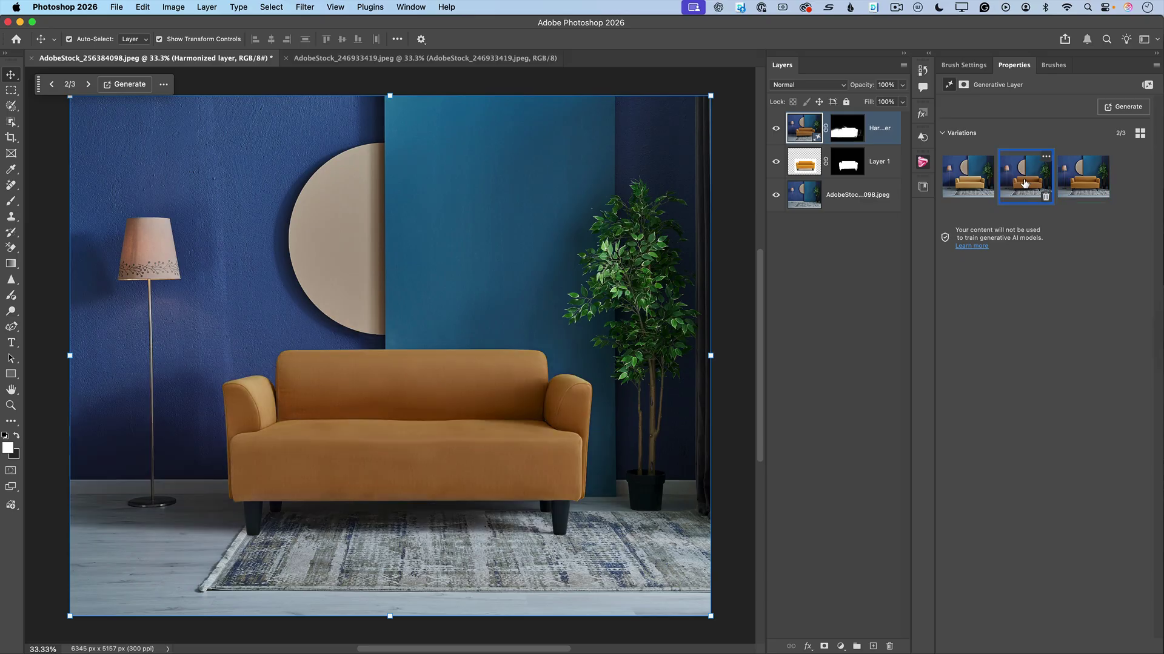
{"action": "left_click", "coordinate": [1091, 178]}
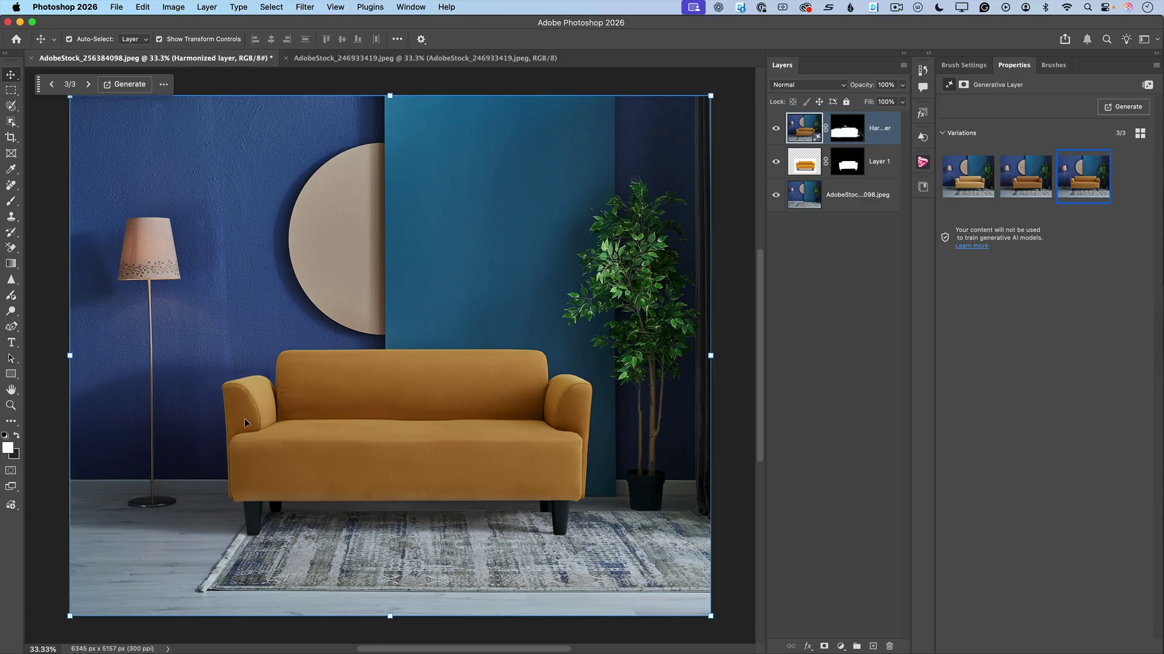
{"action": "left_click", "coordinate": [776, 129]}
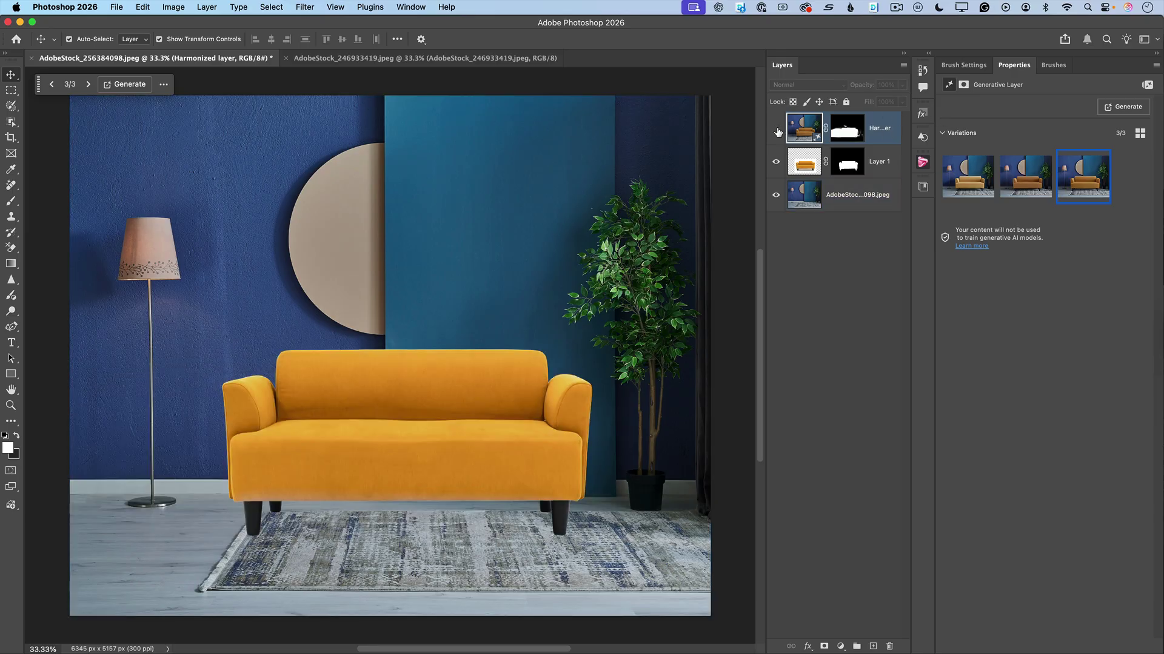
{"action": "left_click", "coordinate": [776, 129]}
{"action": "left_click", "coordinate": [776, 129]}
{"action": "left_click", "coordinate": [776, 129]}
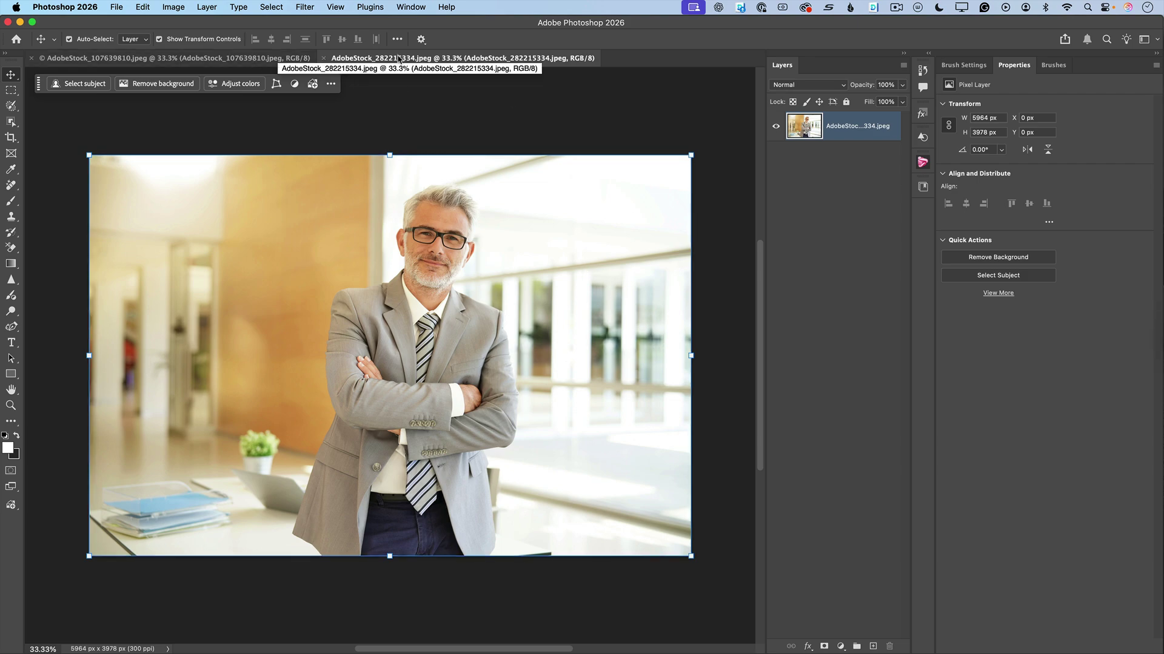
Step: Copy a rectangular area of about 2100 × 1714 px around the man's head and shoulders from AdobeStock_282215334.jpeg
{"action": "left_click", "coordinate": [274, 60]}
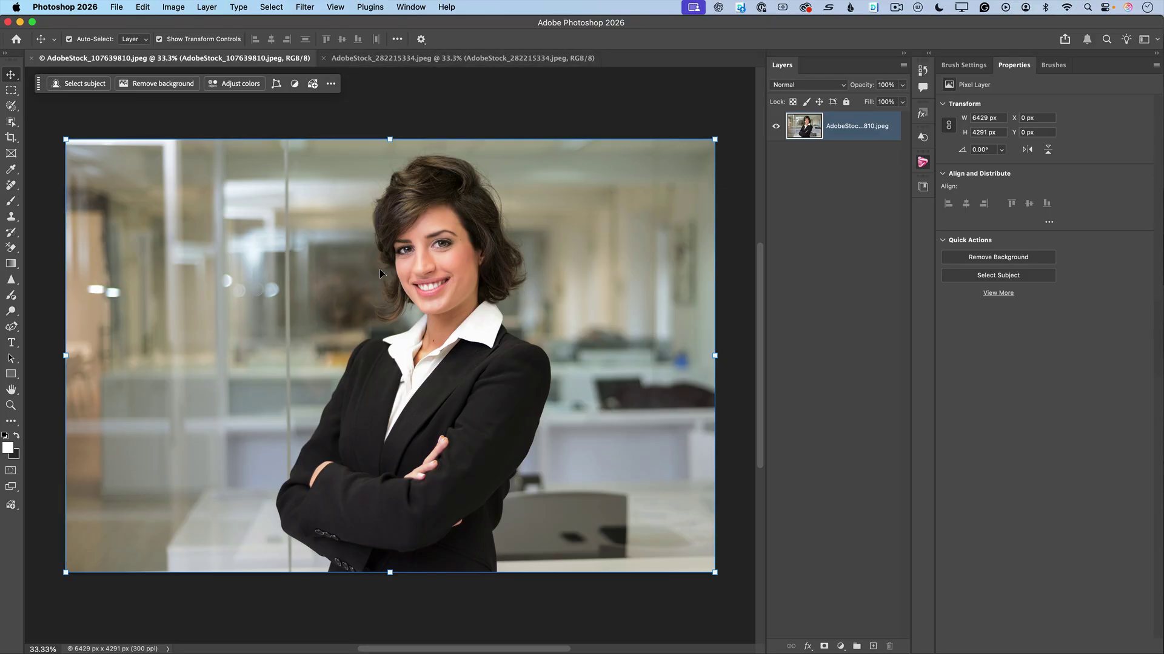
{"action": "left_click", "coordinate": [369, 58]}
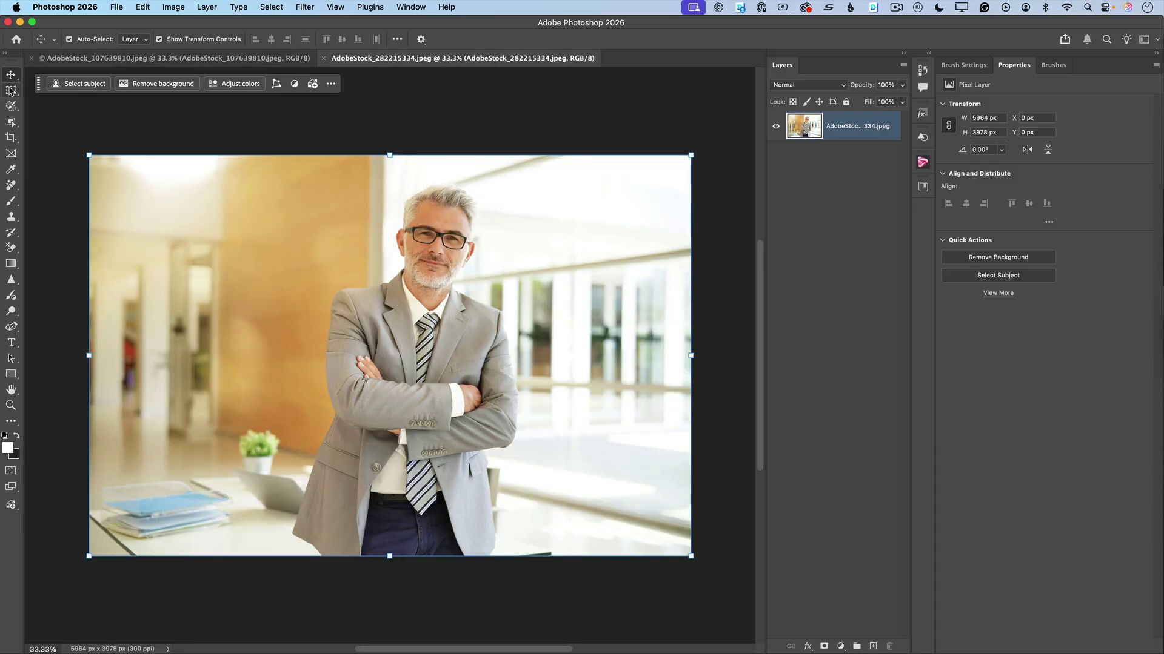
{"action": "left_click", "coordinate": [11, 91]}
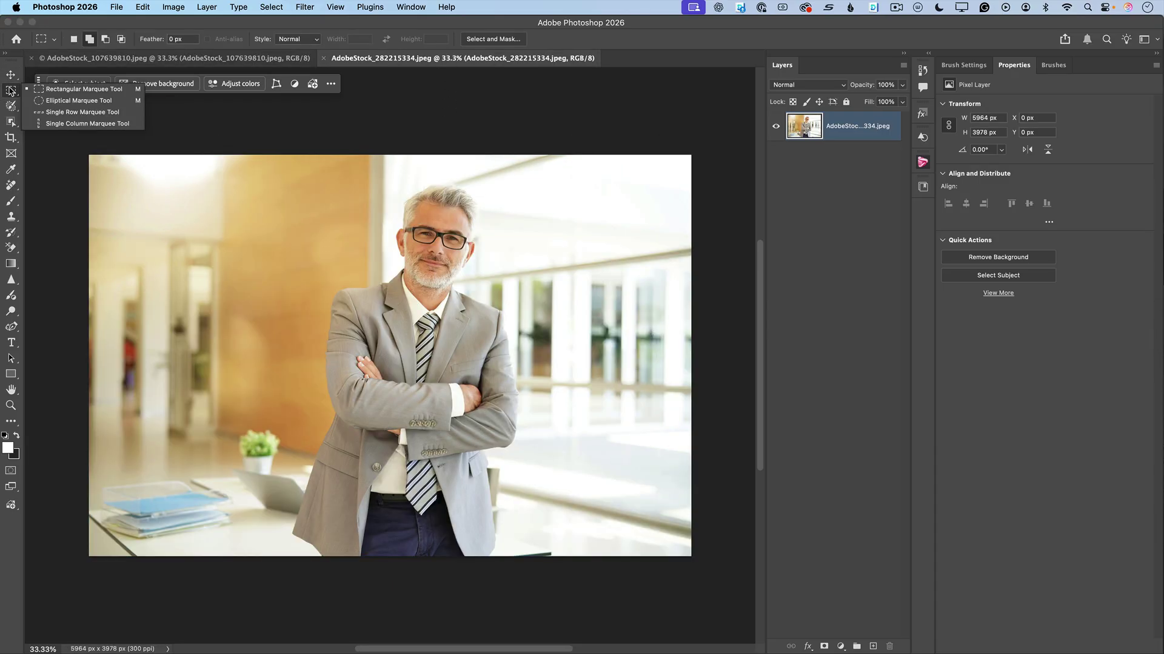
{"action": "left_click", "coordinate": [47, 91]}
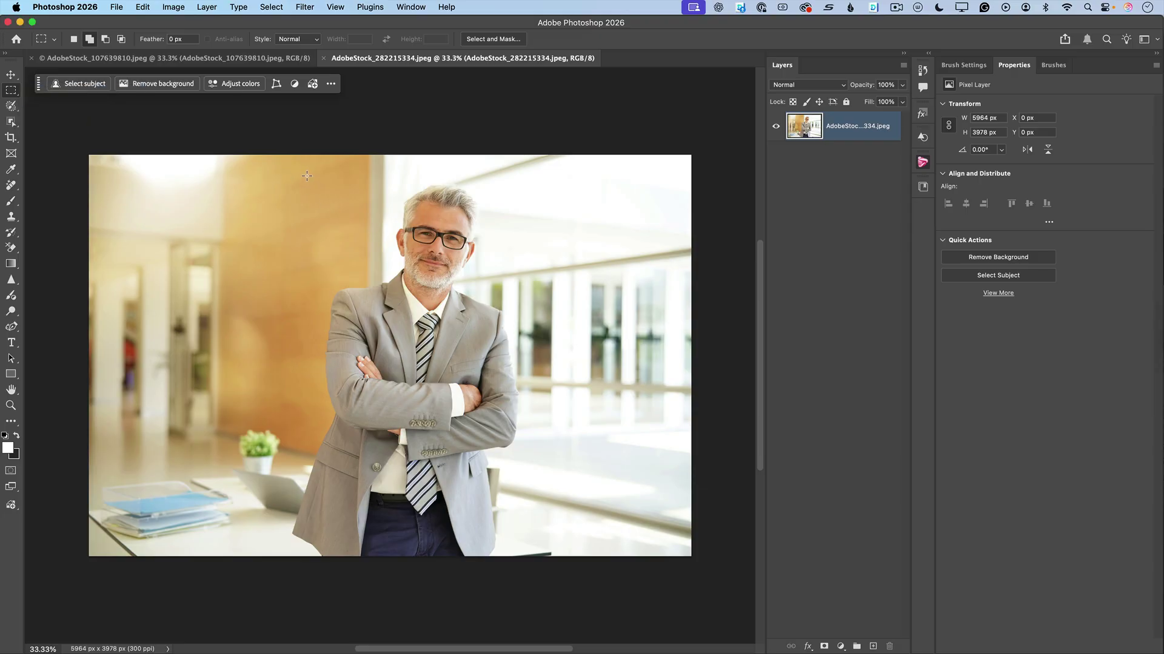
{"action": "left_click_drag", "start_coordinate": [314, 168], "coordinate": [525, 340]}
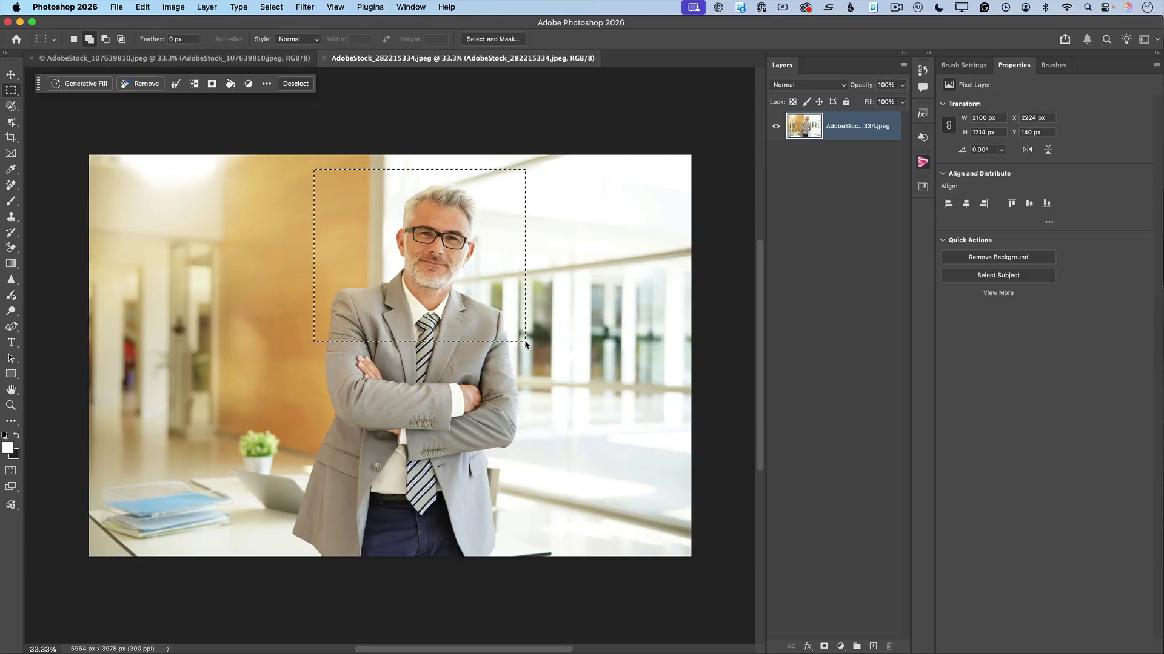
{"action": "left_click", "coordinate": [148, 7]}
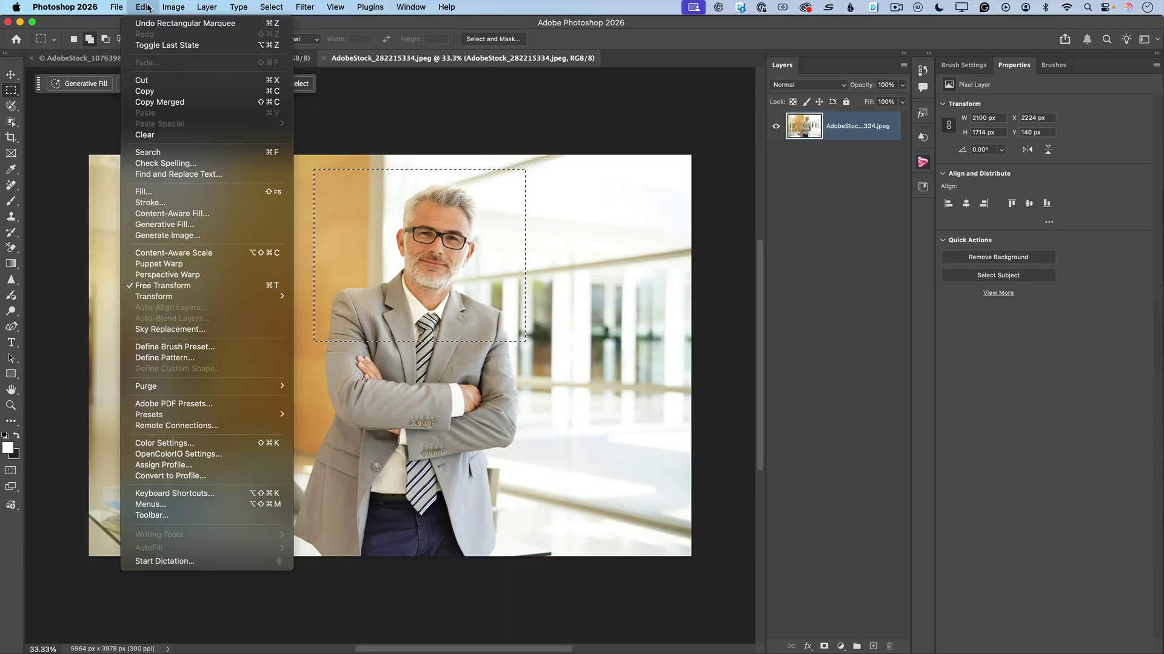
{"action": "left_click", "coordinate": [145, 91]}
Step: Paste the copied portrait of the man into the woman's office image, AdobeStock_107639810.jpeg
{"action": "left_click", "coordinate": [111, 59]}
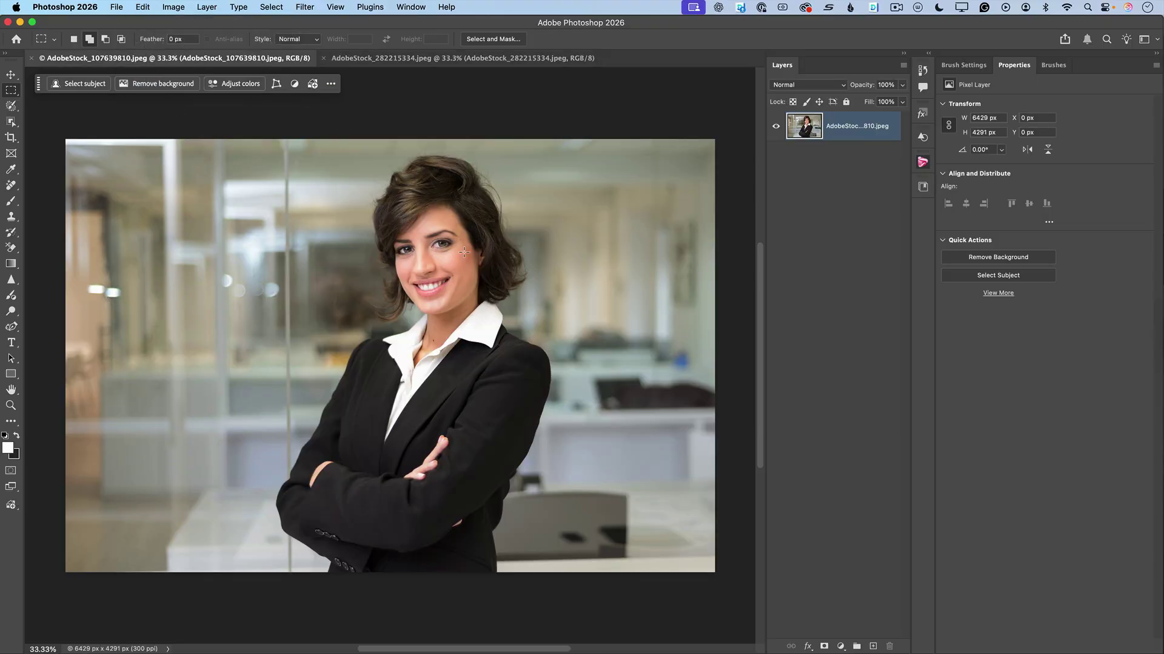
{"action": "left_click", "coordinate": [143, 7]}
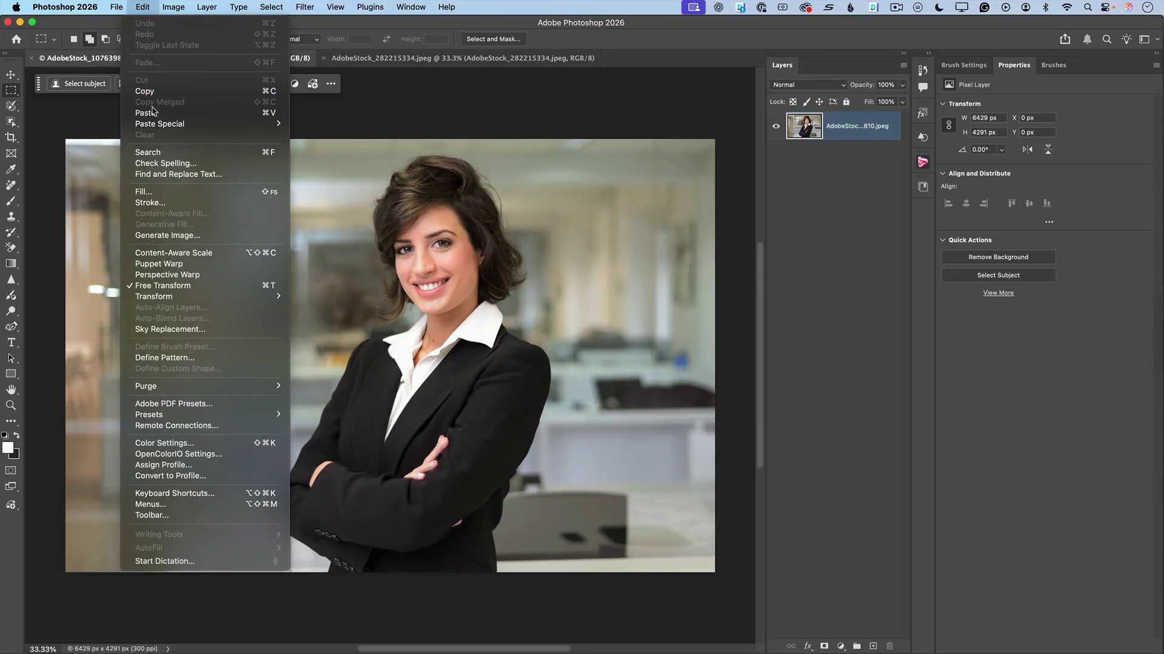
{"action": "left_click", "coordinate": [154, 113]}
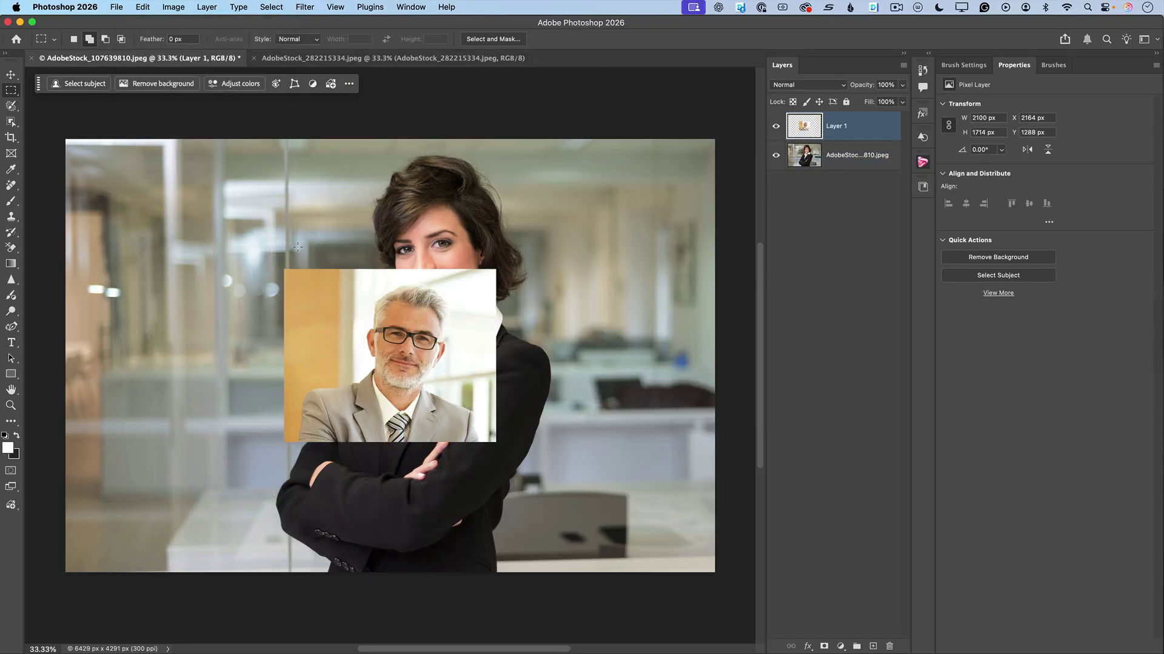
Step: Move the pasted portrait to the image's upper-left corner area and scale it down to about 1564 × 1277 px
{"action": "left_click", "coordinate": [11, 74]}
{"action": "left_click_drag", "start_coordinate": [412, 386], "coordinate": [235, 272]}
{"action": "key", "text": "super+t"}
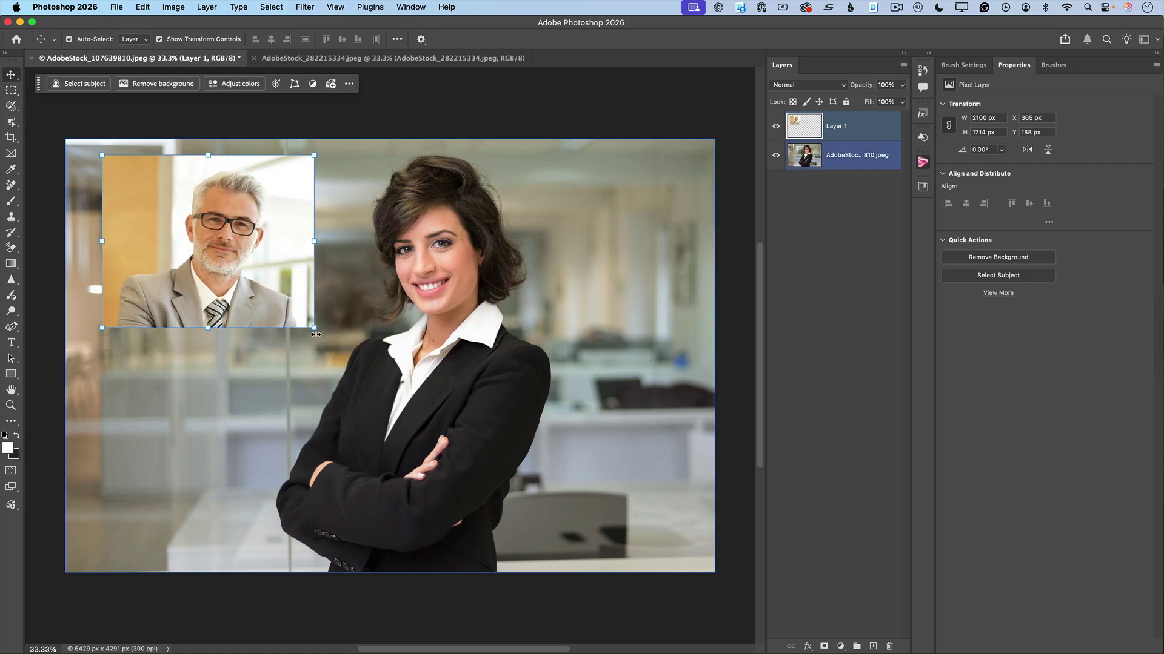
{"action": "left_click_drag", "start_coordinate": [314, 327], "coordinate": [262, 285]}
{"action": "key", "text": "Return"}
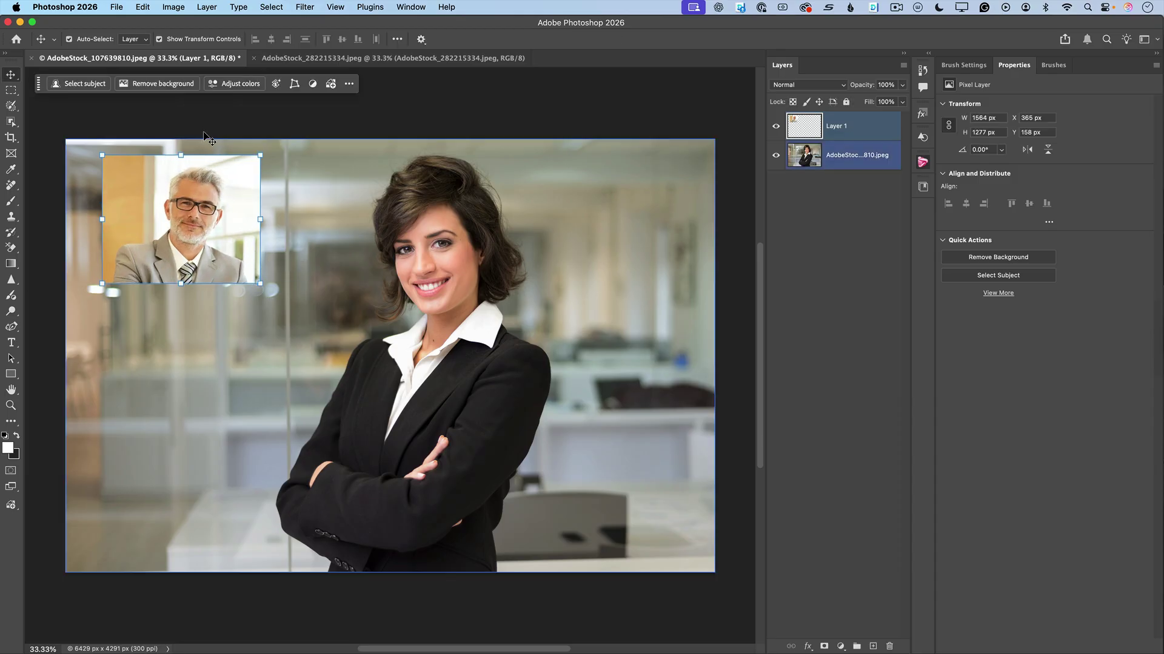
Step: Select the entire canvas of the woman's image with the Rectangular Marquee tool
{"action": "left_click", "coordinate": [11, 91]}
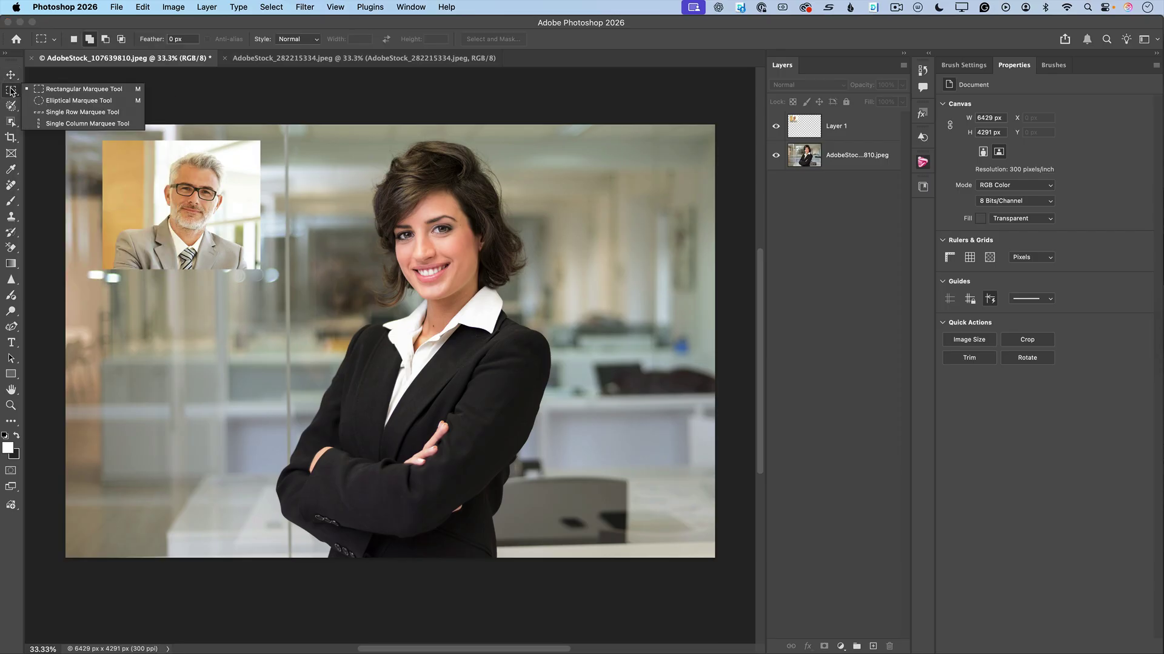
{"action": "scroll", "coordinate": [72, 154], "scroll_direction": "up", "scroll_amount": 1}
{"action": "left_click_drag", "start_coordinate": [66, 142], "coordinate": [727, 589]}
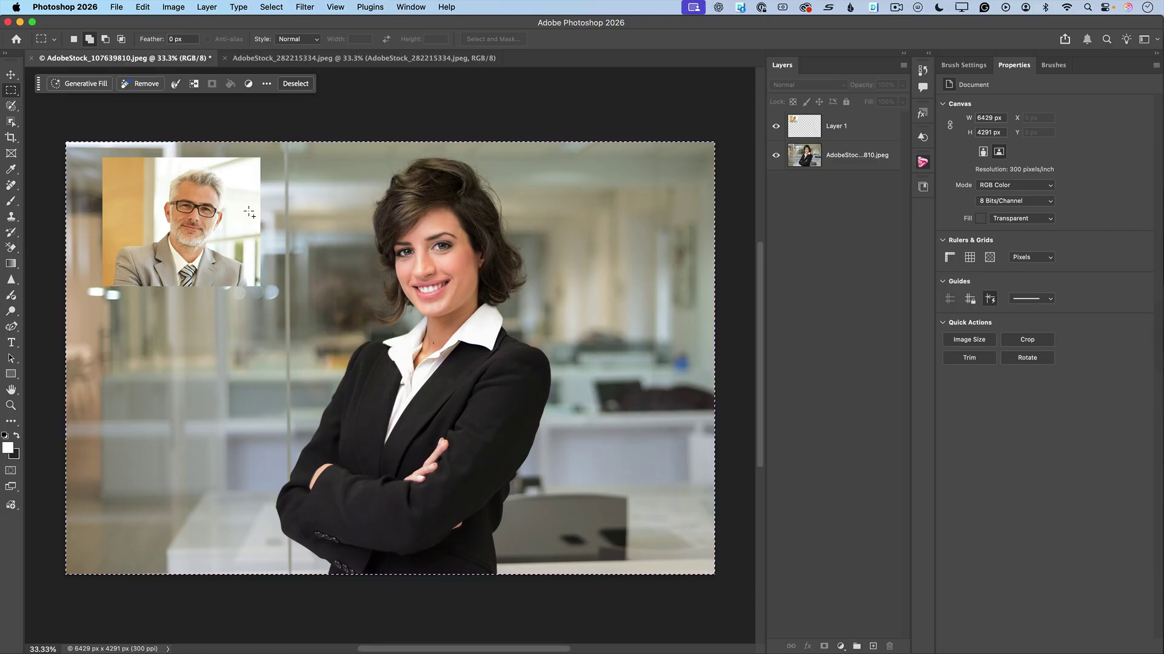
Step: Run Generative Fill with Gemini 2.5 (Nano Banana) and the prompt "add the man to the scene, standing on the left side of the woman"
{"action": "left_click", "coordinate": [79, 86]}
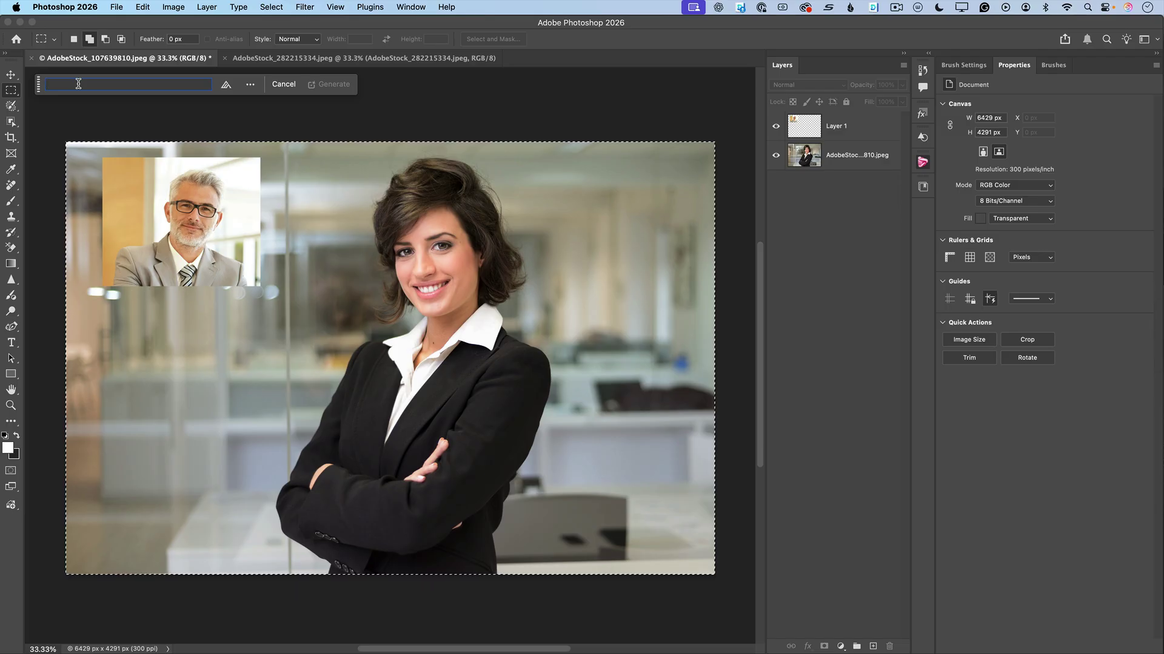
{"action": "left_click", "coordinate": [224, 86]}
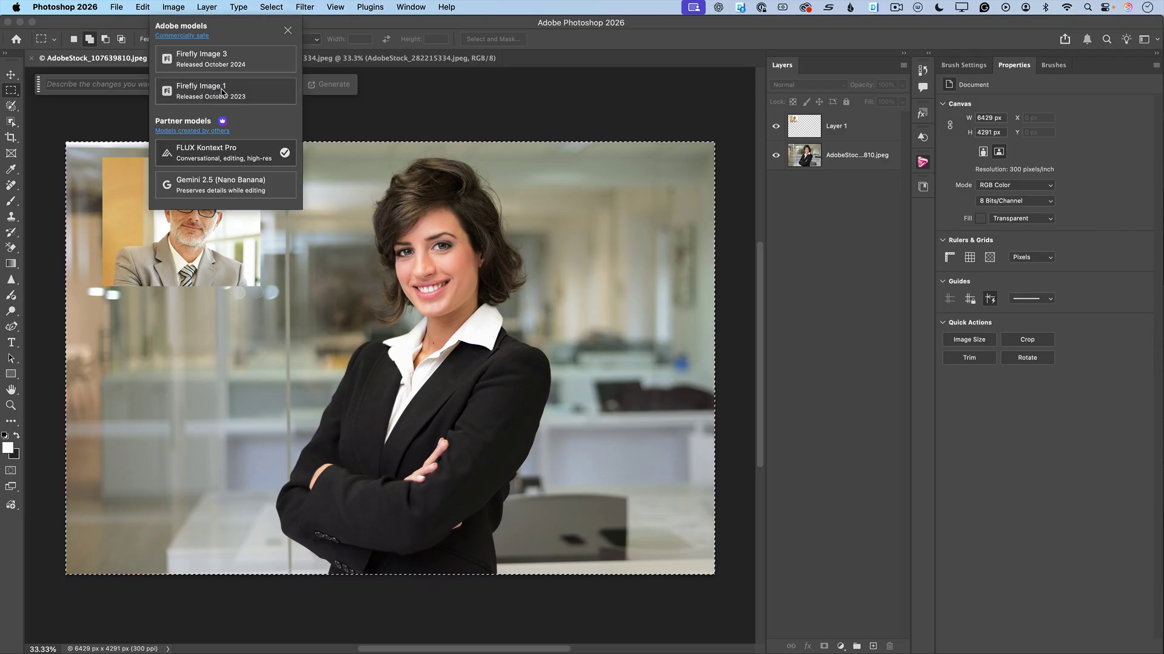
{"action": "left_click", "coordinate": [208, 185]}
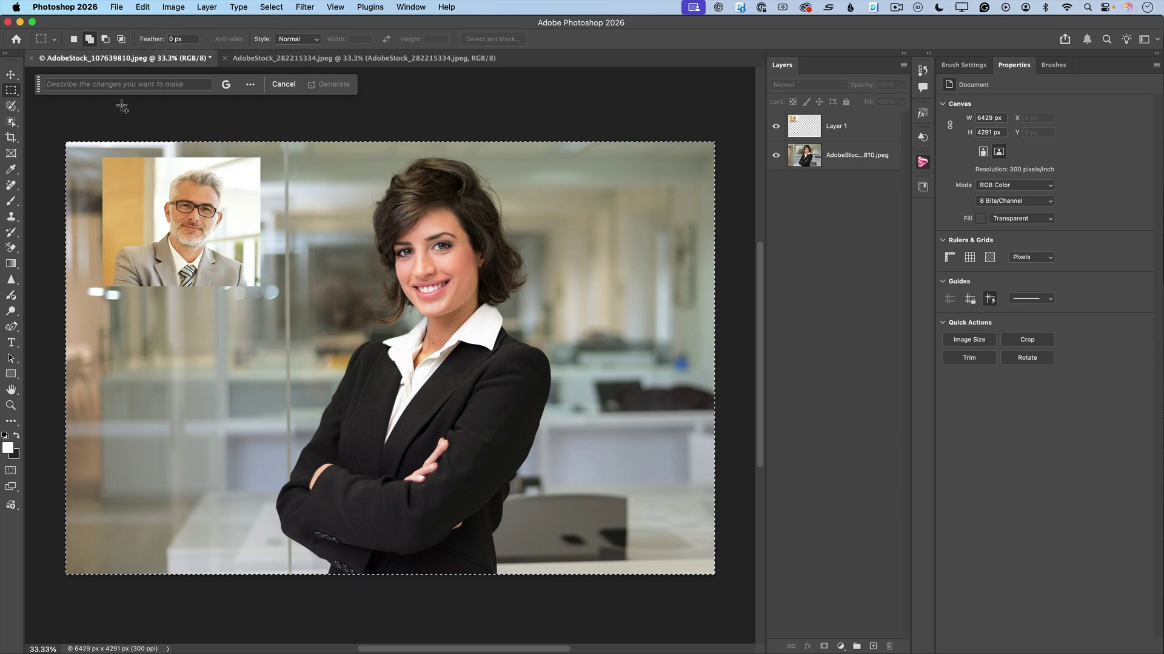
{"action": "left_click", "coordinate": [115, 85]}
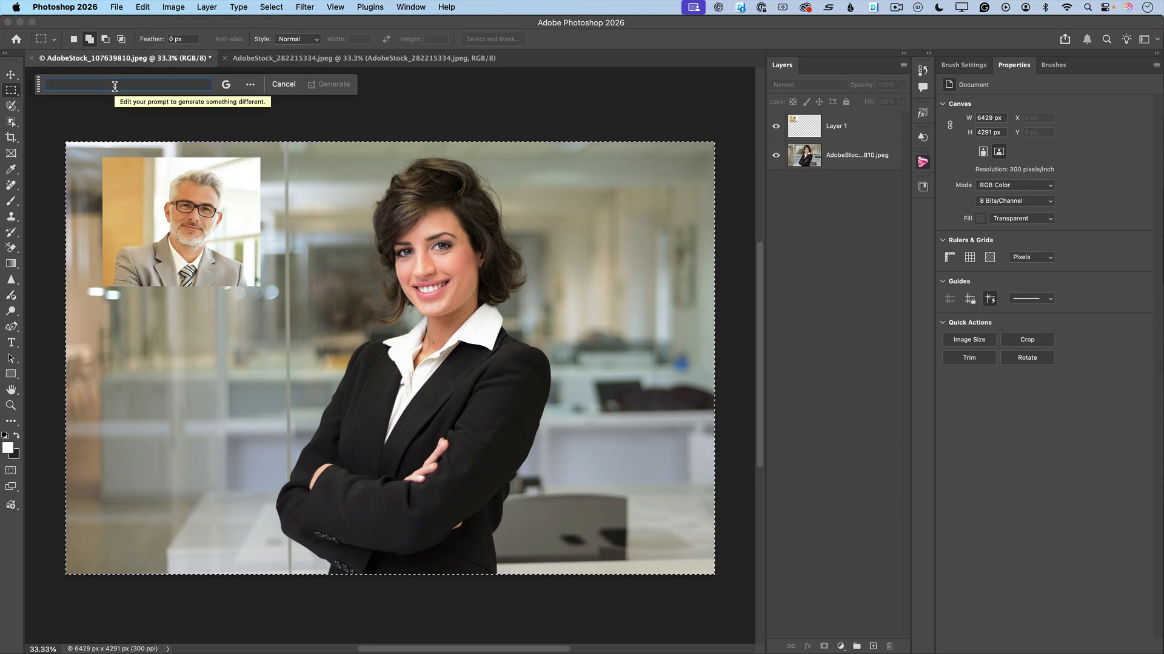
{"action": "right_click", "coordinate": [114, 86]}
{"action": "left_click", "coordinate": [134, 120]}
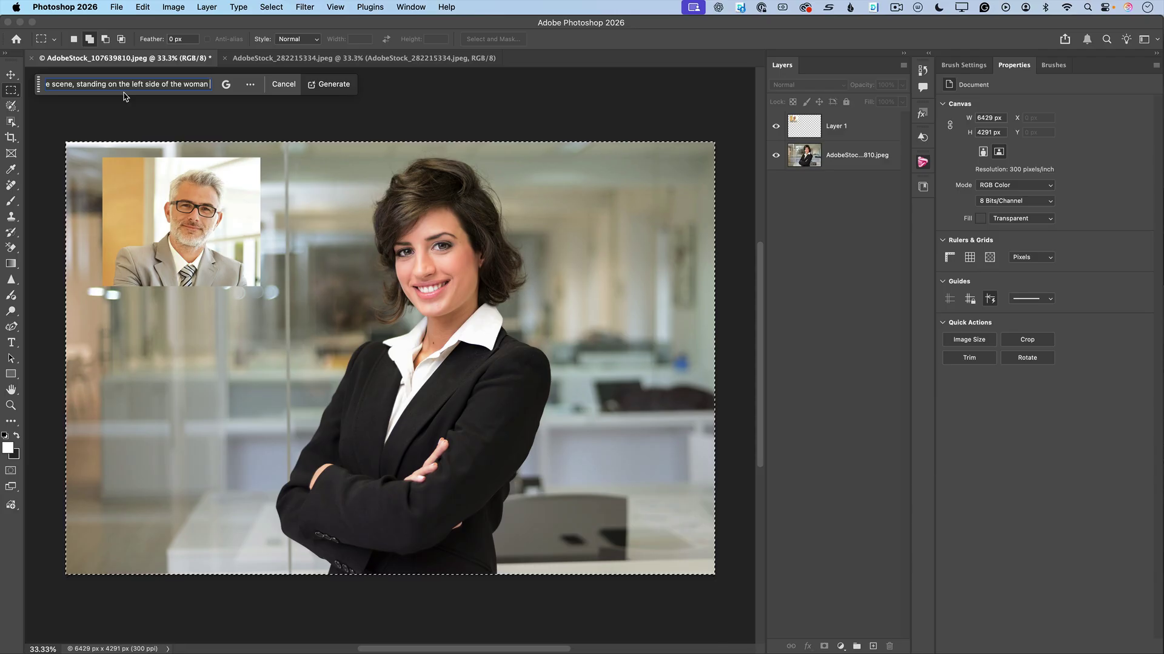
{"action": "left_click", "coordinate": [334, 87]}
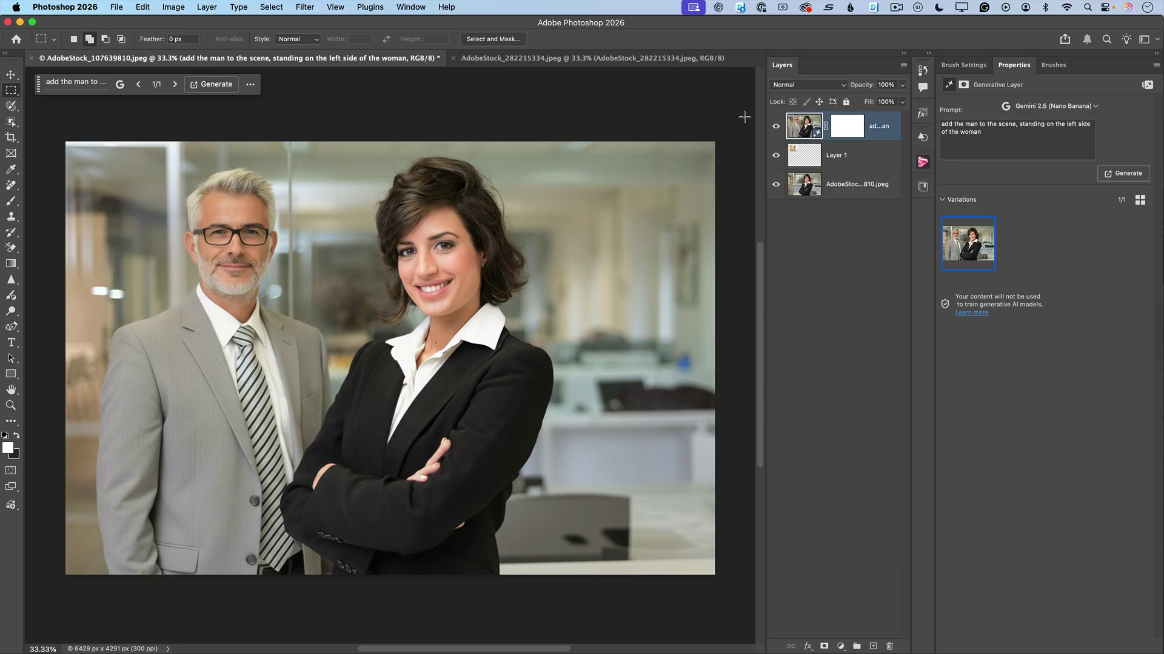
Step: Compare the image with and without the generated layer that adds the man beside the woman
{"action": "left_click", "coordinate": [774, 127]}
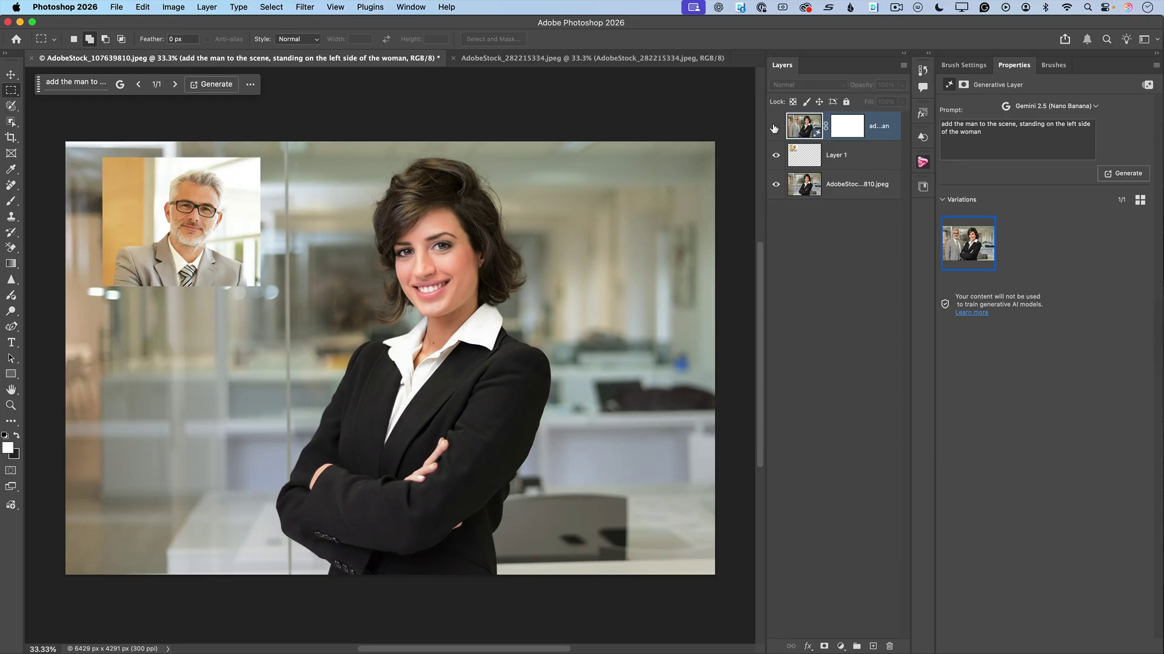
{"action": "left_click", "coordinate": [775, 126]}
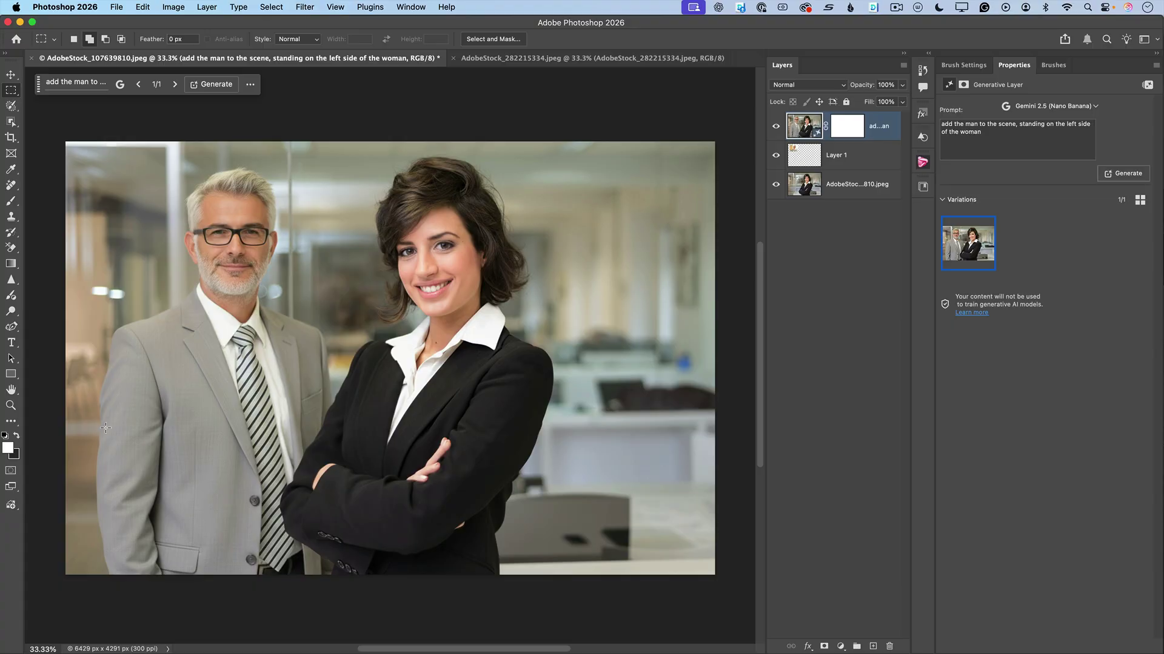
{"action": "left_click", "coordinate": [775, 127]}
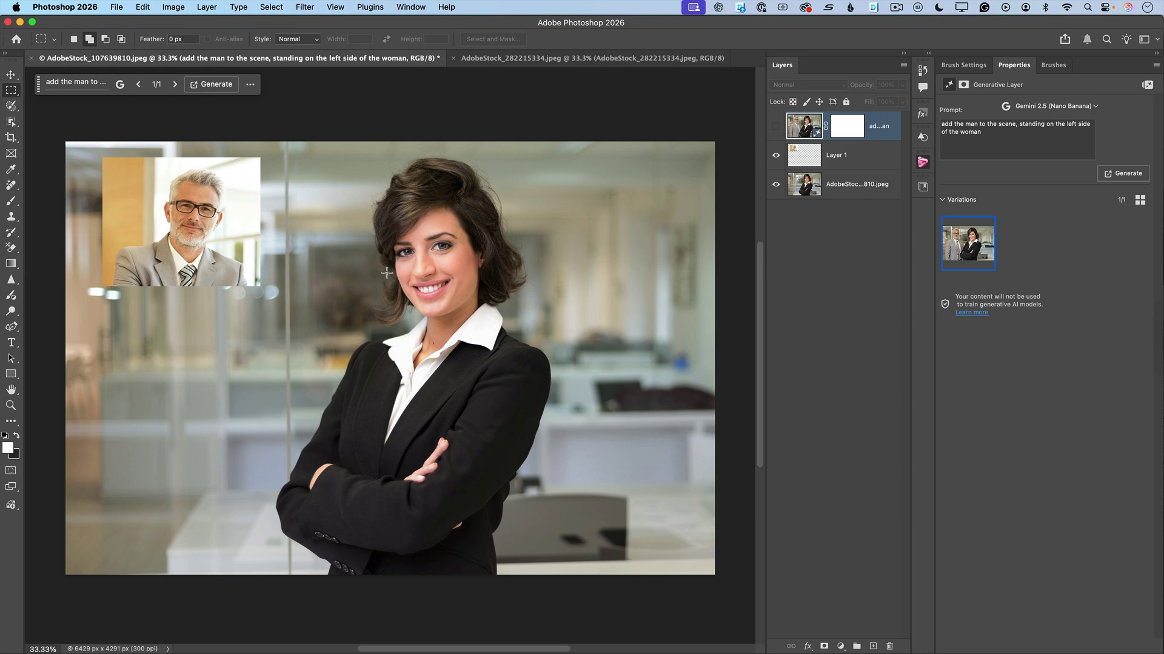
{"action": "left_click", "coordinate": [776, 127]}
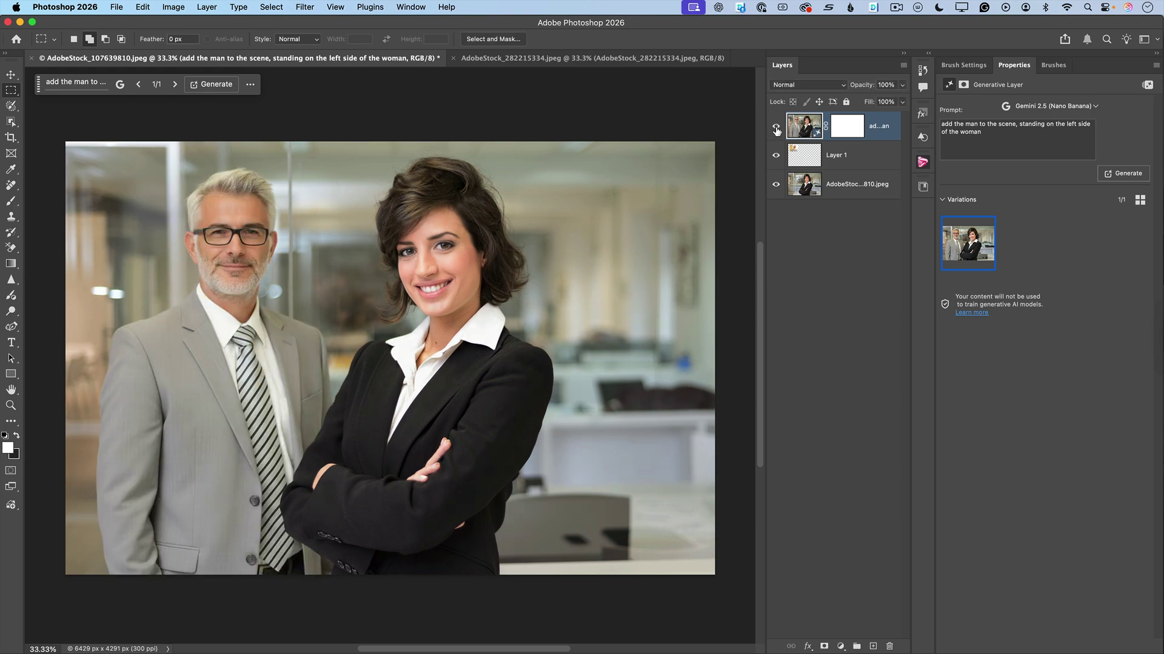
{"action": "left_click", "coordinate": [776, 127]}
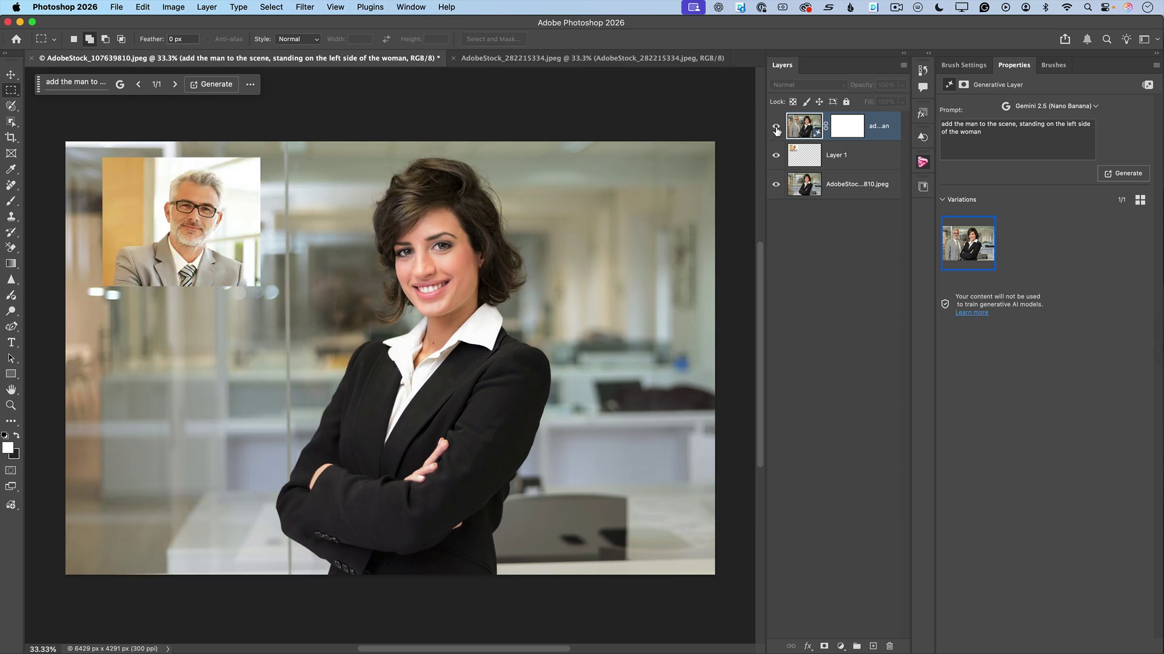
{"action": "left_click", "coordinate": [776, 128]}
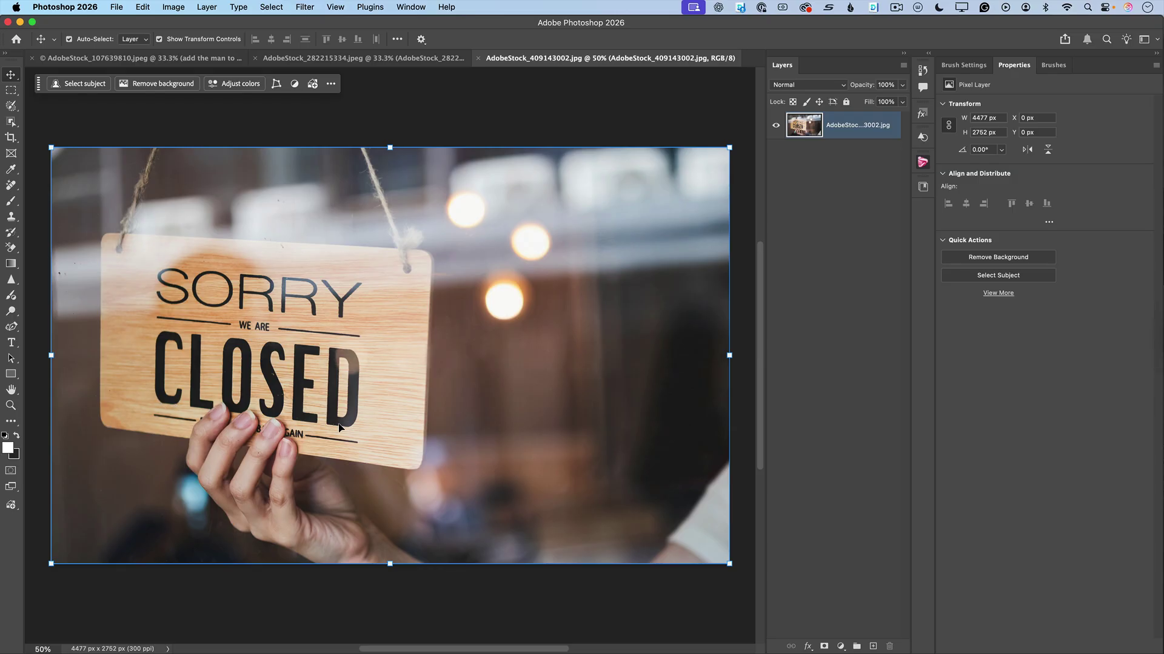
Step: Paint a selection over the word CLOSED on the wooden sign with the Selection Brush at size 250
{"action": "left_click", "coordinate": [12, 106]}
{"action": "right_click", "coordinate": [12, 107]}
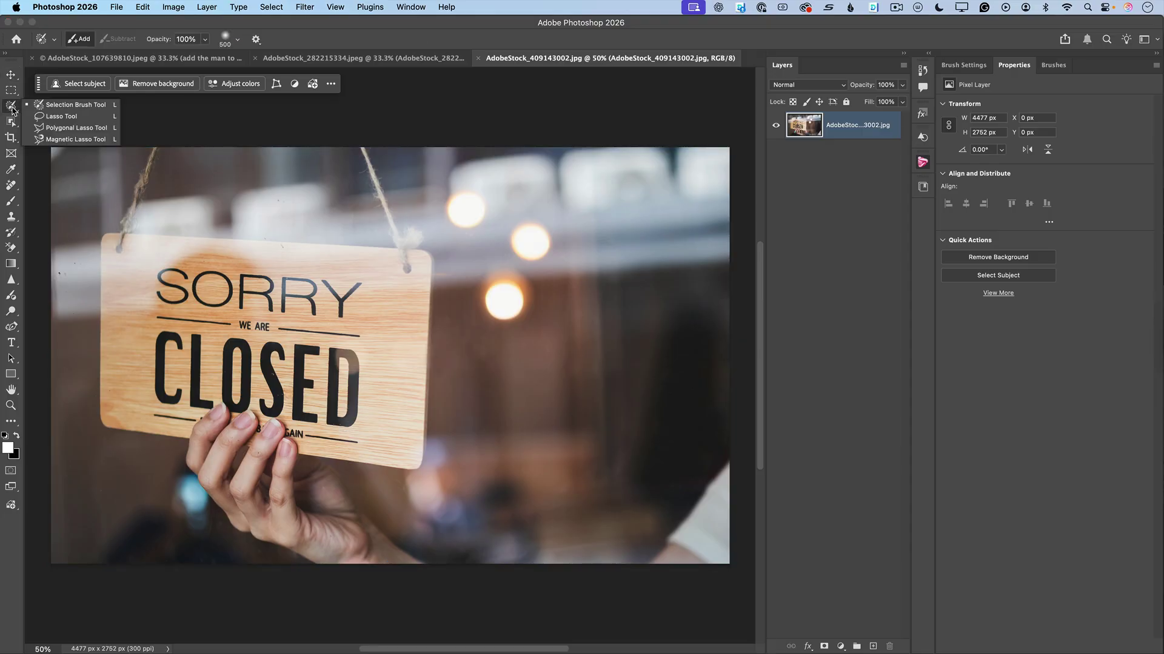
{"action": "left_click", "coordinate": [60, 118]}
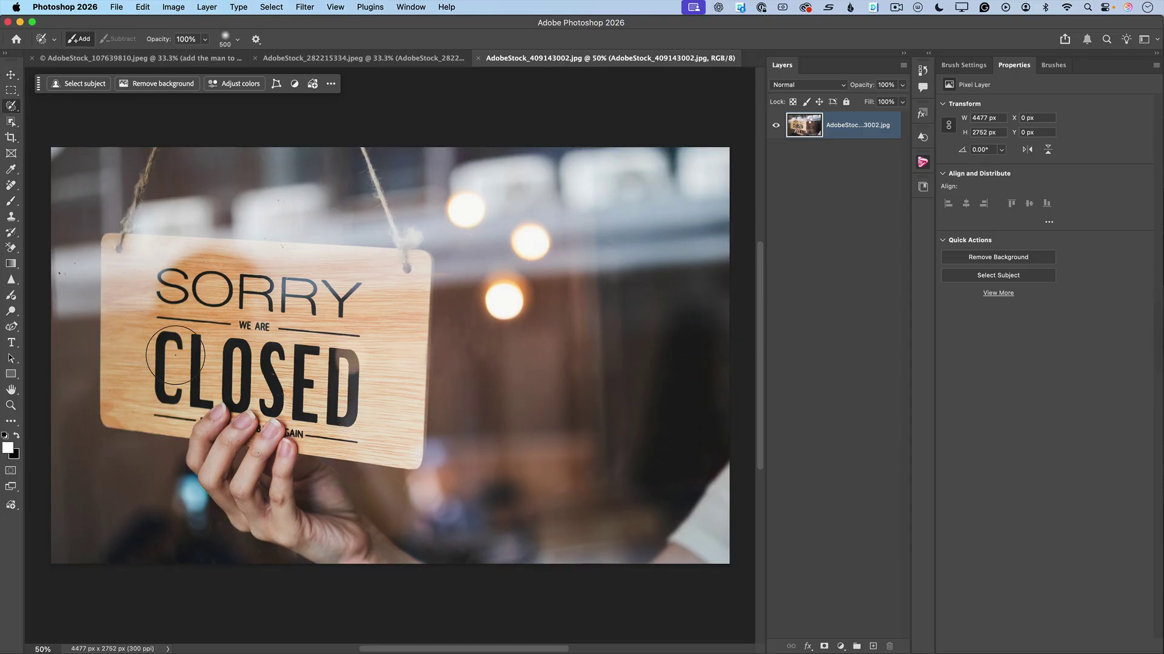
{"action": "mouse_move", "coordinate": [175, 351]}
{"action": "left_mouse_down"}
{"action": "mouse_move", "coordinate": [349, 361]}
{"action": "mouse_move", "coordinate": [353, 378]}
{"action": "mouse_move", "coordinate": [342, 414]}
{"action": "mouse_move", "coordinate": [161, 394]}
{"action": "mouse_move", "coordinate": [155, 359]}
{"action": "mouse_move", "coordinate": [320, 387]}
{"action": "mouse_move", "coordinate": [210, 383]}
{"action": "mouse_move", "coordinate": [265, 400]}
{"action": "mouse_move", "coordinate": [221, 395]}
{"action": "left_mouse_up"}
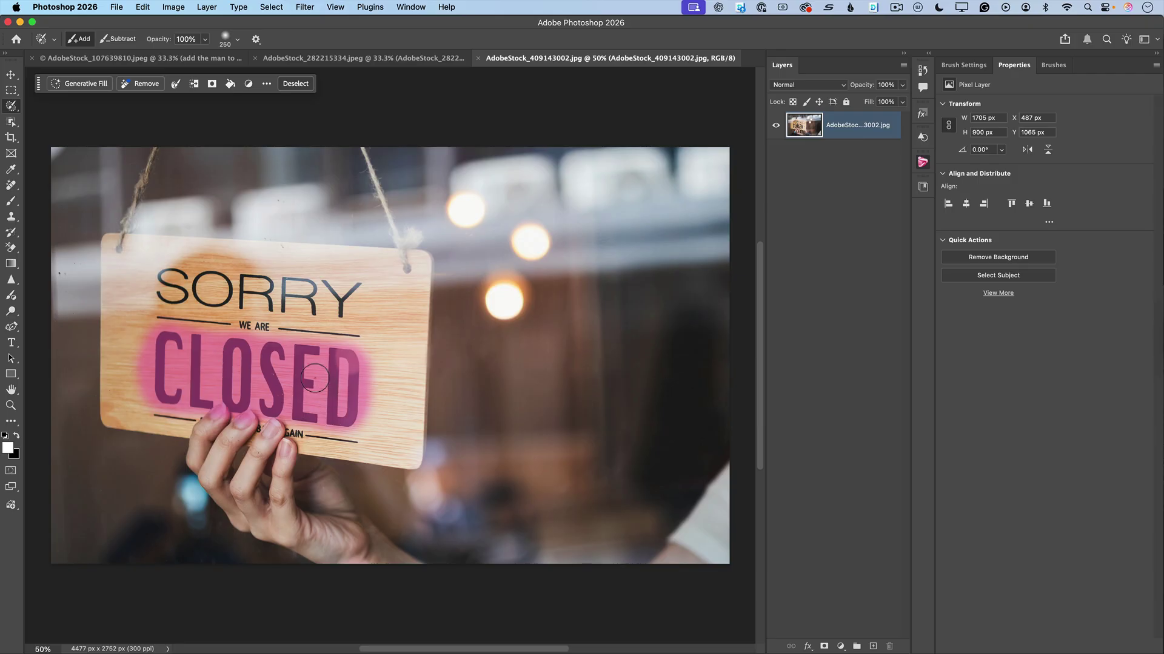
Step: Run Generative Fill with FLUX Kontext Pro and the prompt "chage the text "closed" to the text "Open"", and compare the sign with the original
{"action": "left_click", "coordinate": [83, 85]}
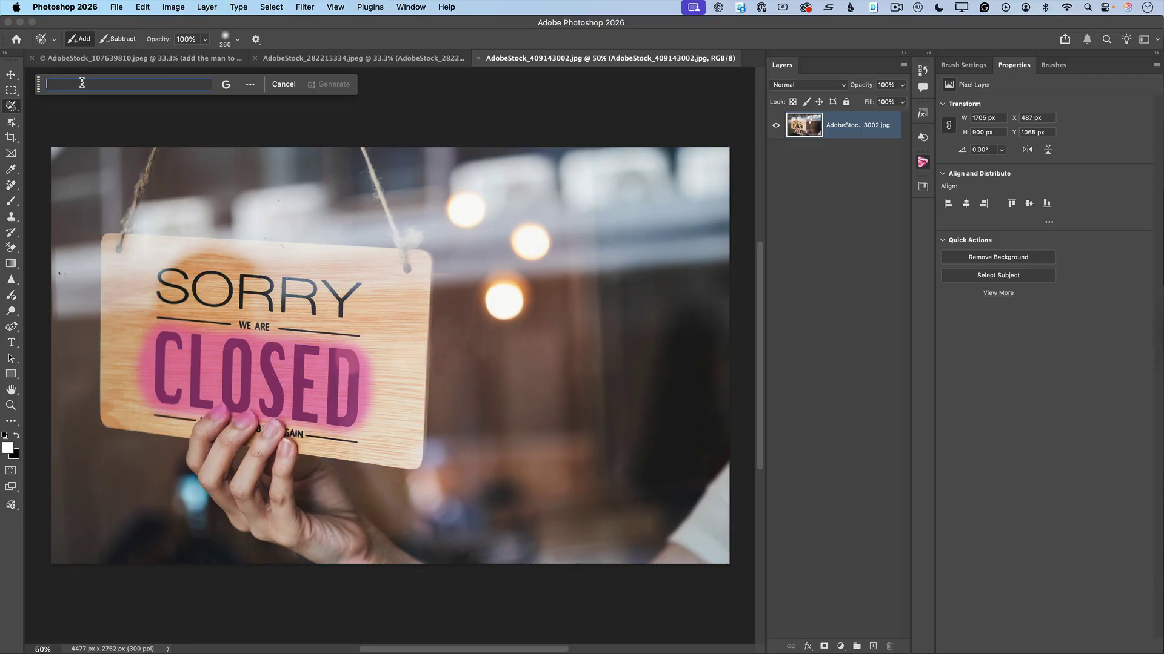
{"action": "left_click", "coordinate": [226, 88]}
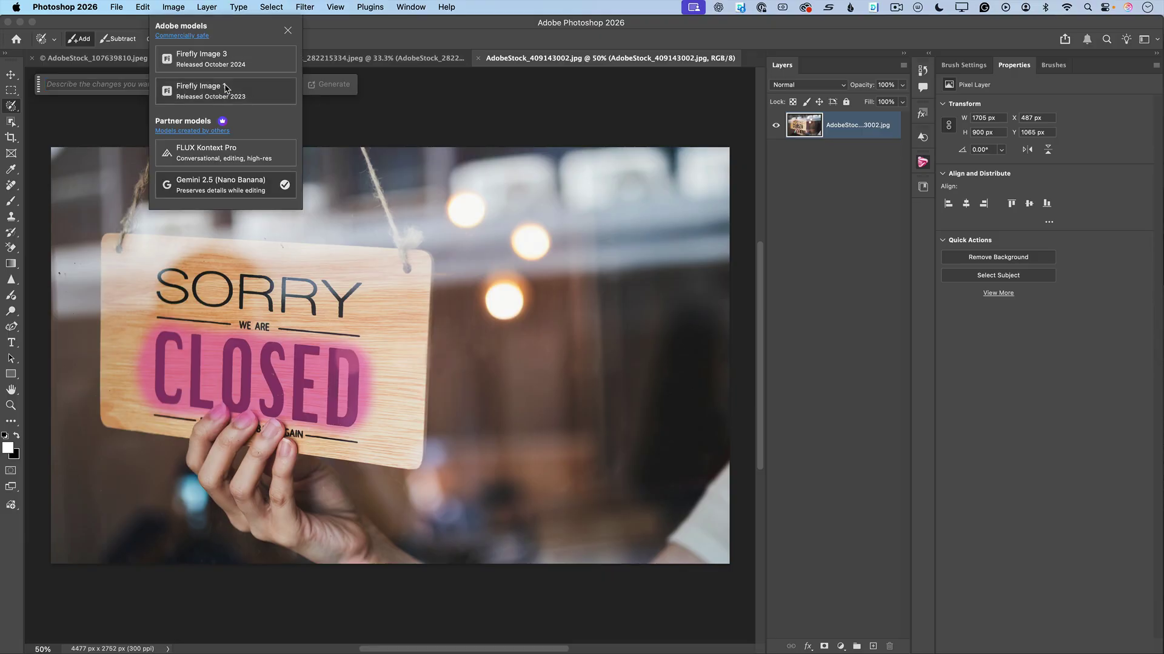
{"action": "left_click", "coordinate": [212, 157]}
{"action": "left_click", "coordinate": [131, 85]}
{"action": "type", "text": "chage the"}
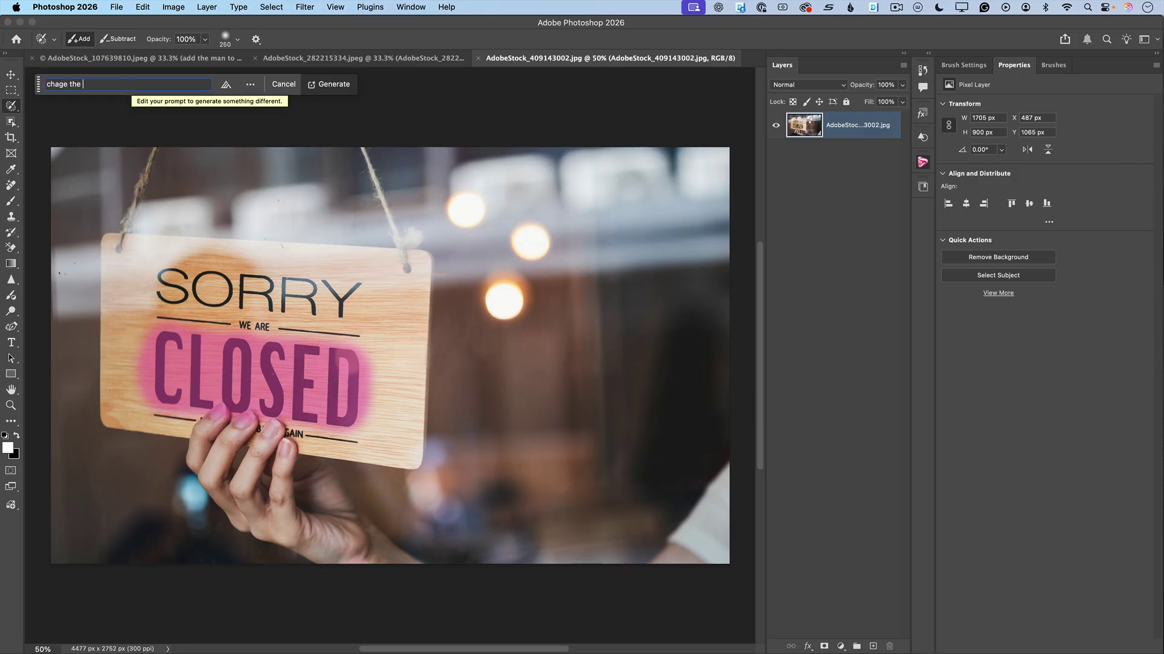
{"action": "type", "text": " text \"clos"}
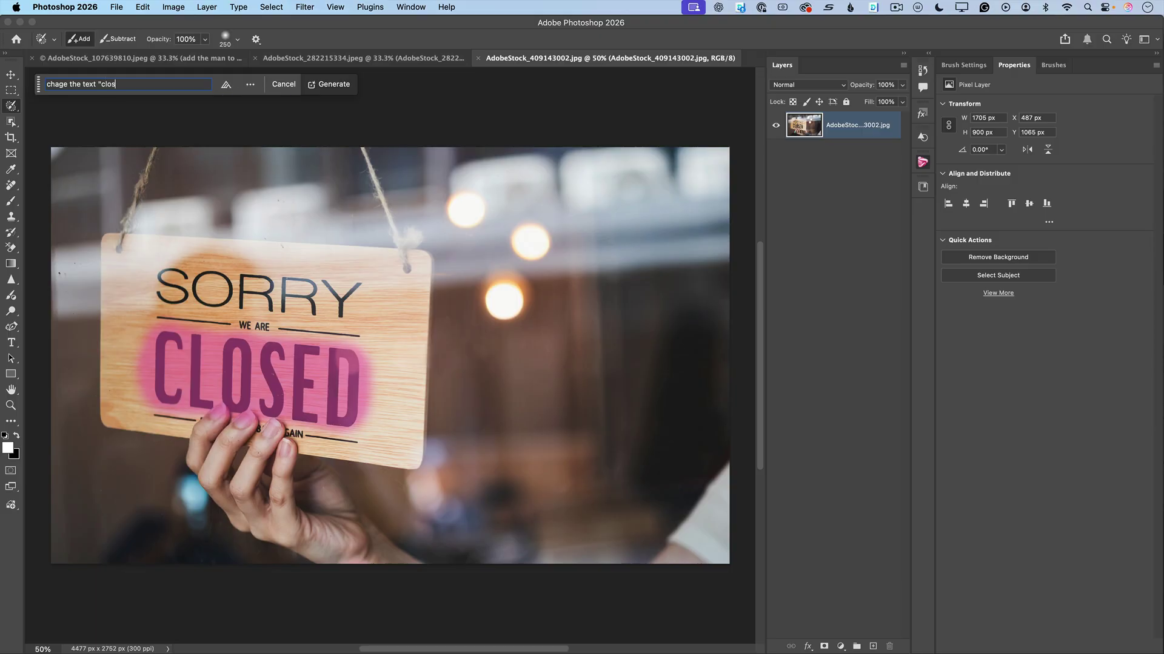
{"action": "type", "text": "the text \"Open\""}
{"action": "left_click", "coordinate": [343, 85]}
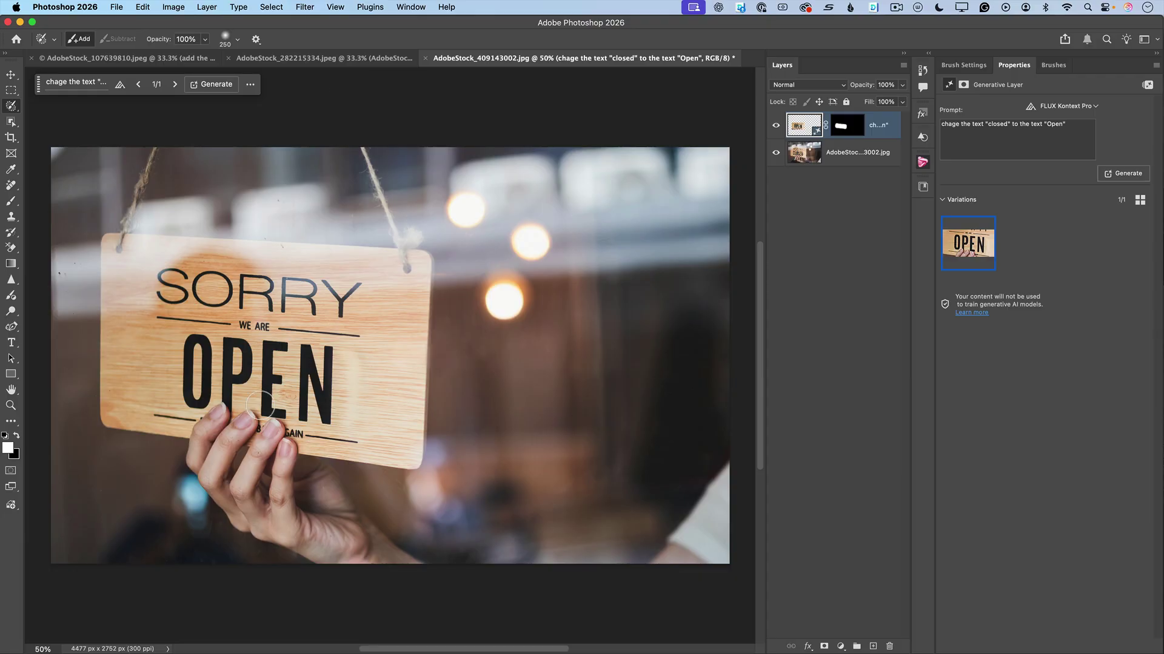
{"action": "left_click", "coordinate": [776, 126]}
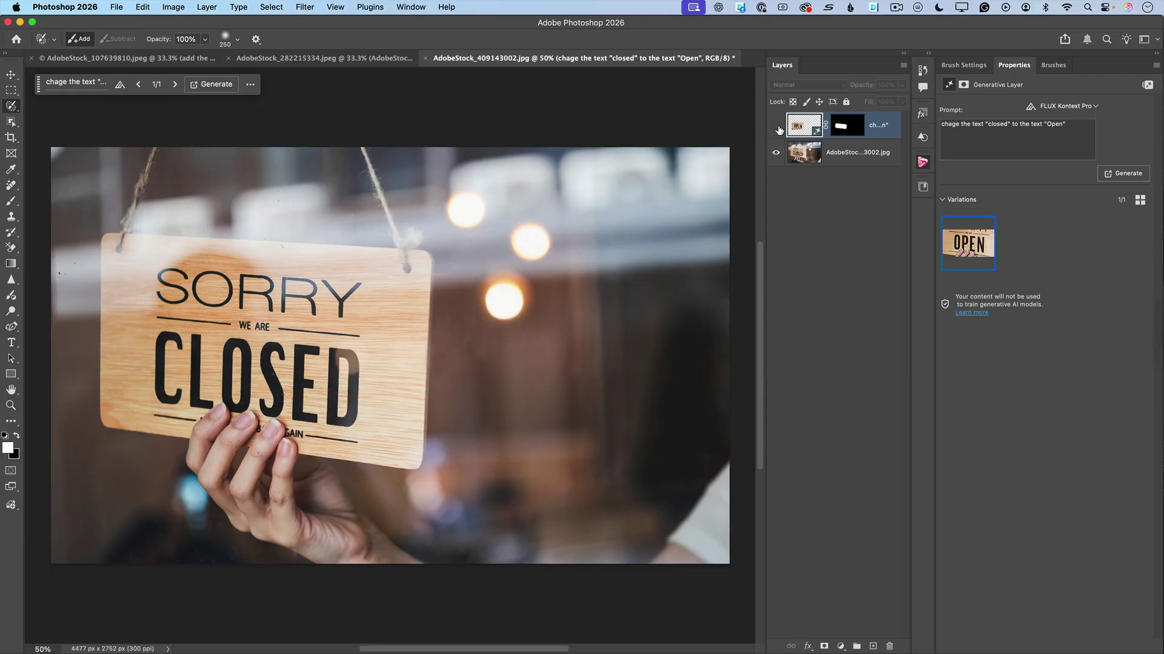
{"action": "left_click", "coordinate": [776, 128]}
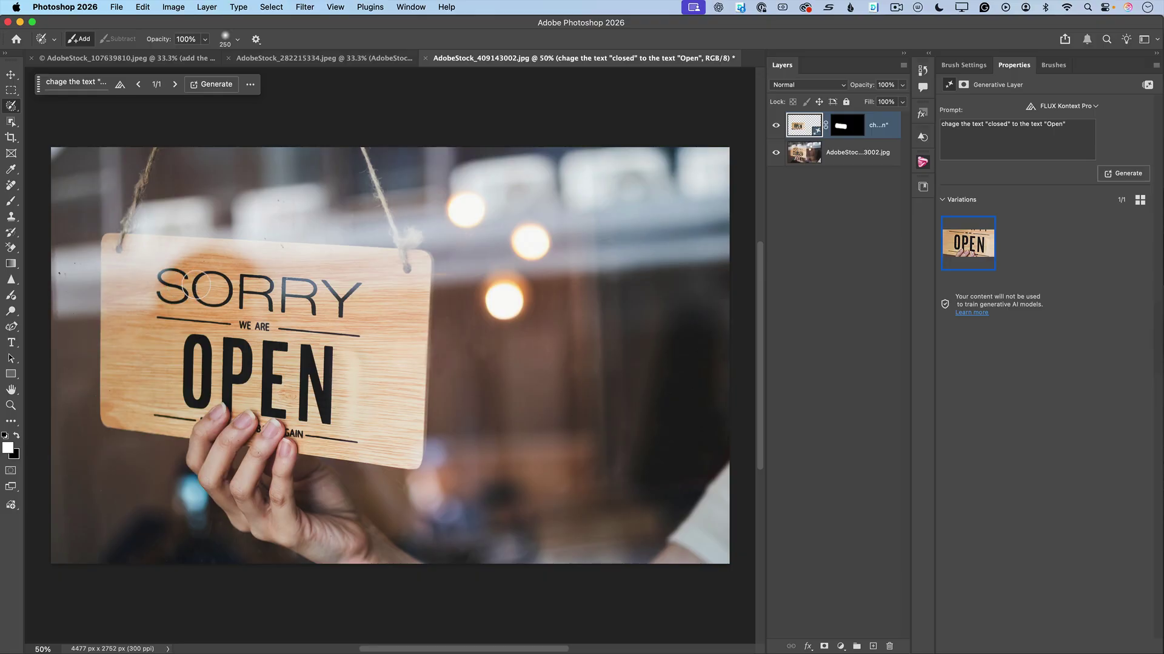
Step: Paint a selection over the word SORRY on the sign with the Selection Brush at size 175
{"action": "key", "text": "bracketleft"}
{"action": "key", "text": "bracketleft"}
{"action": "mouse_move", "coordinate": [185, 294]}
{"action": "left_mouse_down"}
{"action": "mouse_move", "coordinate": [163, 278]}
{"action": "mouse_move", "coordinate": [183, 275]}
{"action": "mouse_move", "coordinate": [313, 276]}
{"action": "mouse_move", "coordinate": [355, 285]}
{"action": "mouse_move", "coordinate": [346, 305]}
{"action": "mouse_move", "coordinate": [170, 295]}
{"action": "mouse_move", "coordinate": [350, 307]}
{"action": "left_mouse_up"}
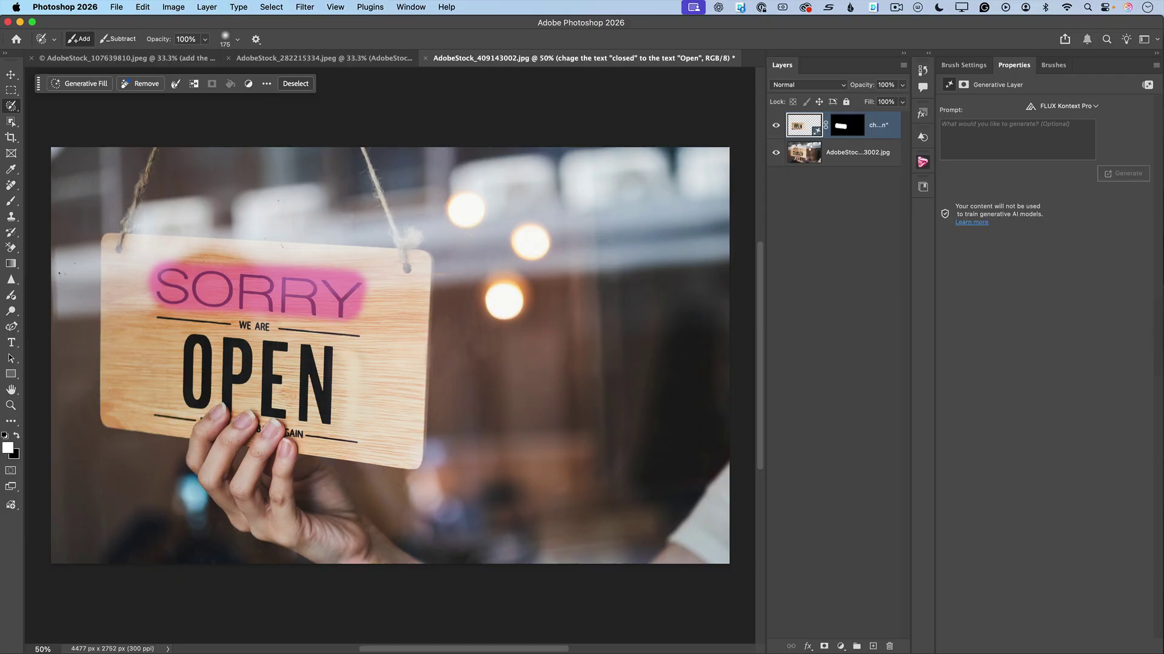
Step: Run Generative Fill on the selected word with the prompt "chage the text "sorry" to the text "we are""
{"action": "left_click", "coordinate": [84, 83]}
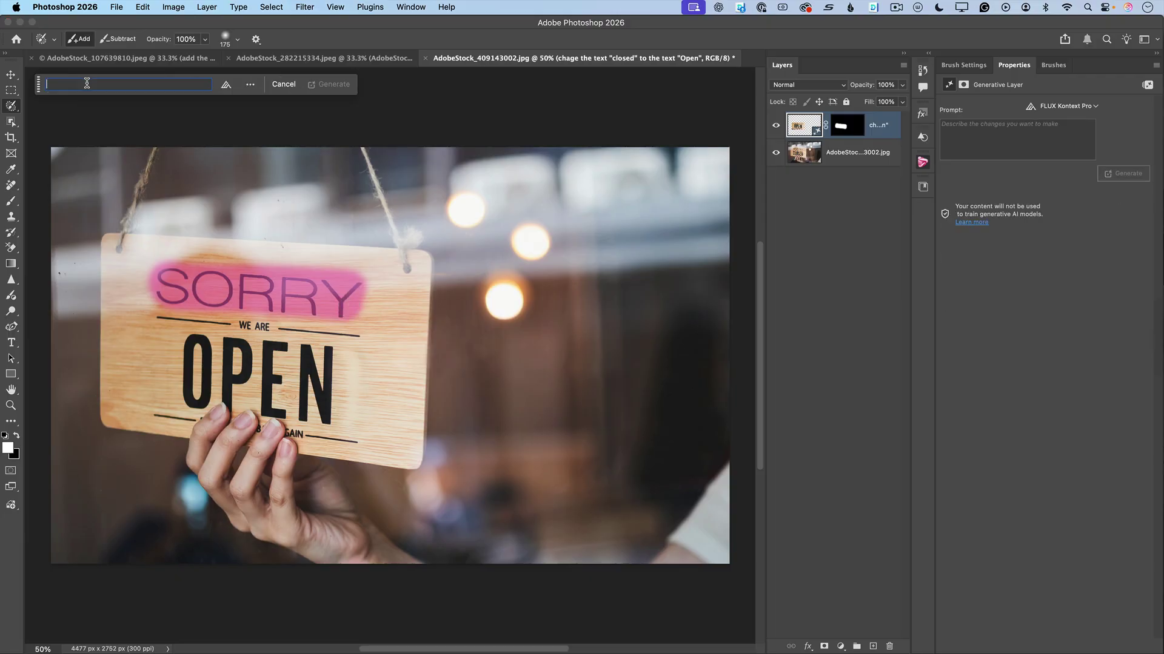
{"action": "type", "text": "chage t"}
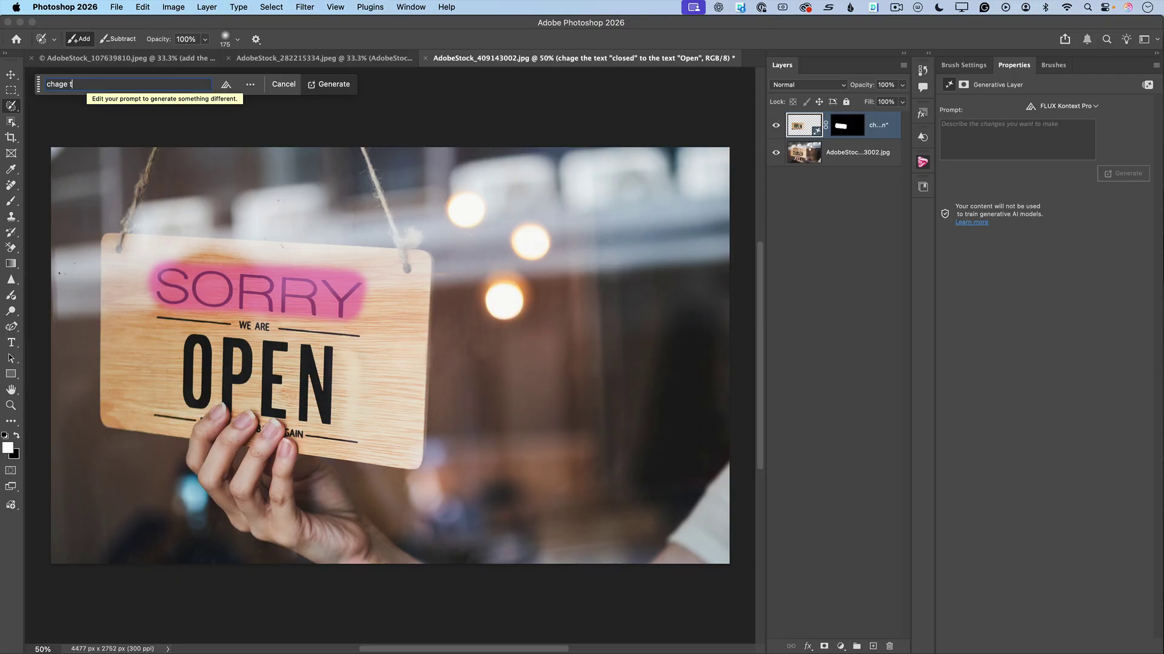
{"action": "type", "text": "he text \"sorry"}
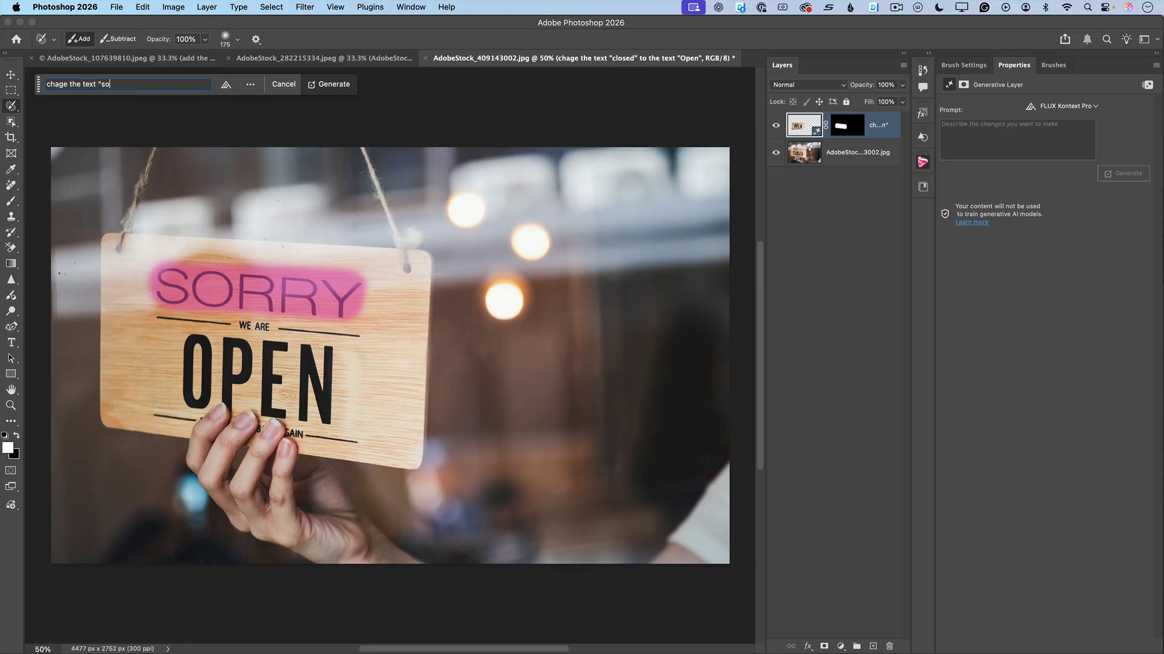
{"action": "type", "text": "\" to the text \"we are\""}
{"action": "left_click", "coordinate": [327, 85]}
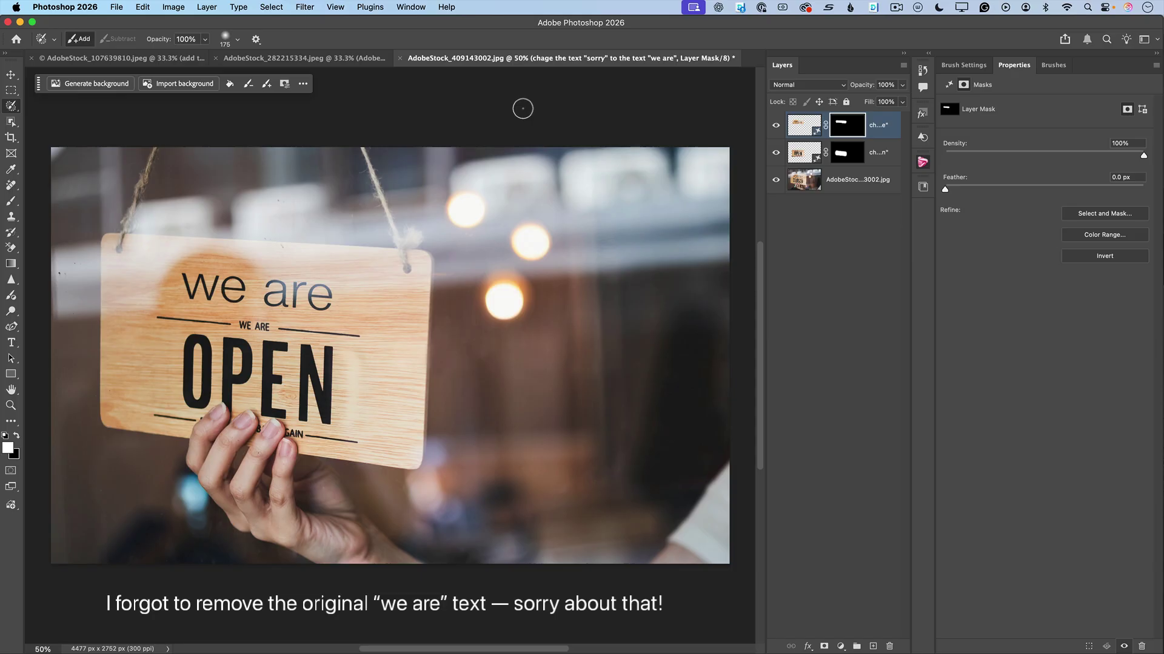
Step: Group the two generated text layers and compare the sign with and without the group
{"action": "scroll", "coordinate": [522, 108], "scroll_direction": "right", "scroll_amount": 1}
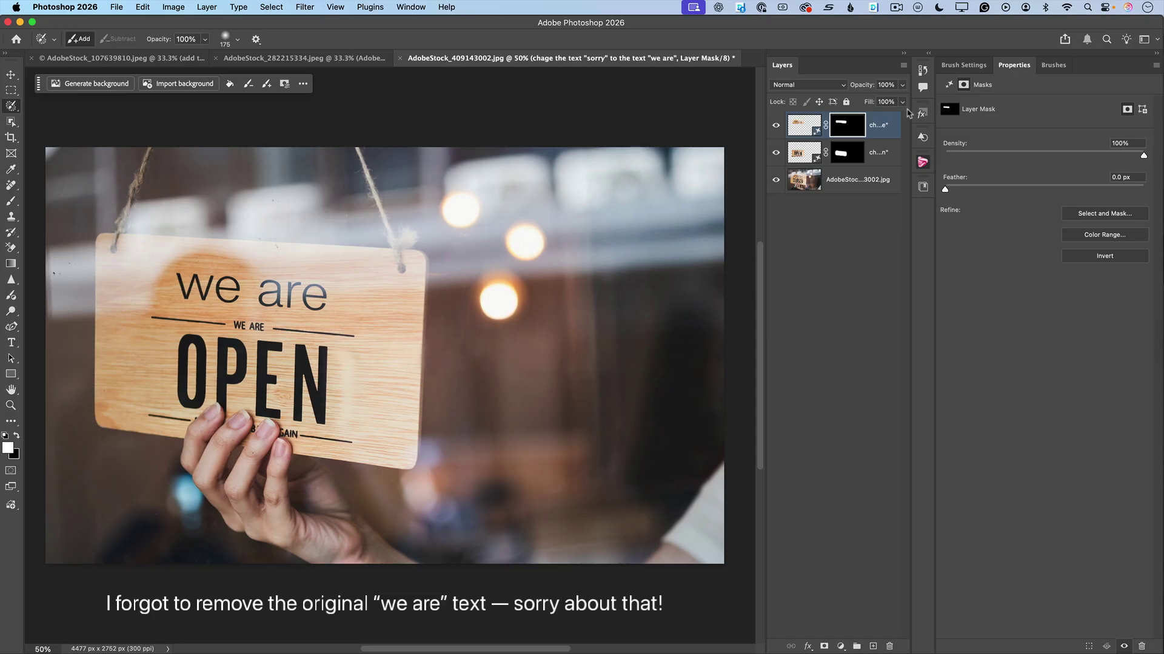
{"action": "left_click", "coordinate": [886, 156], "text": "shift"}
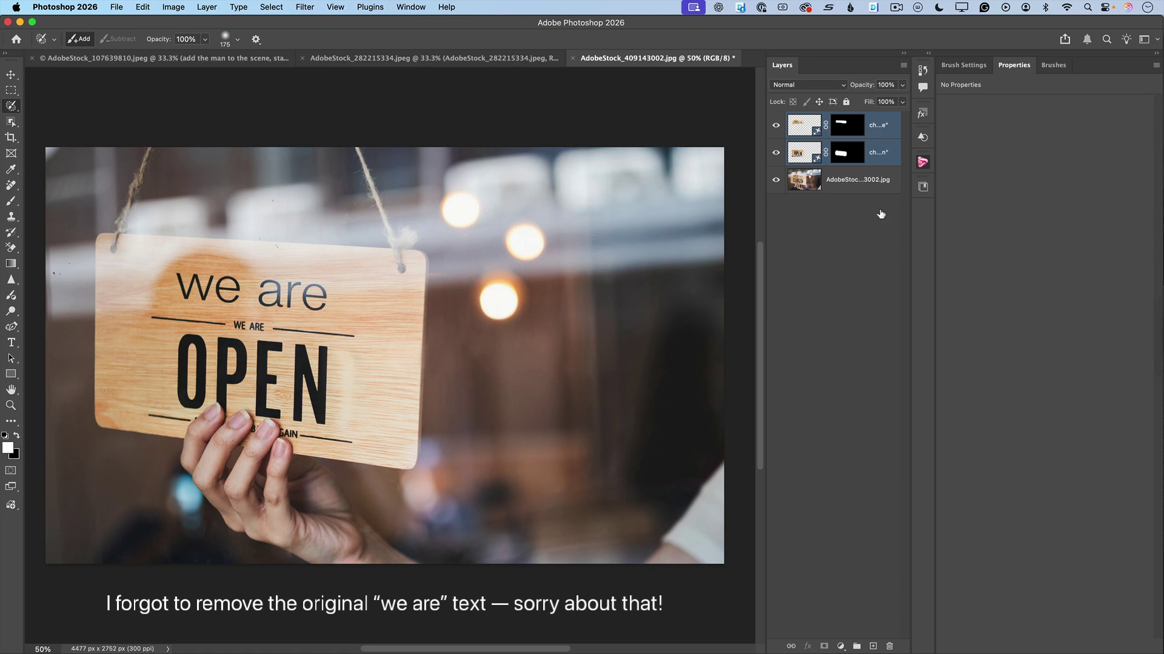
{"action": "left_click", "coordinate": [854, 648]}
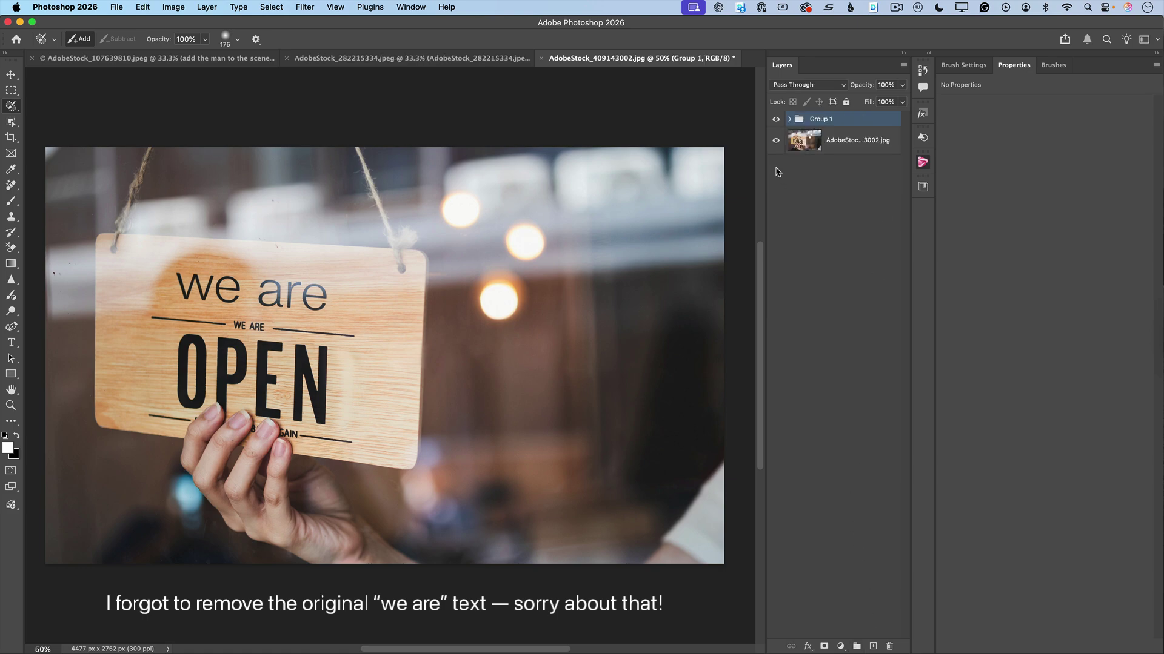
{"action": "left_click", "coordinate": [774, 120]}
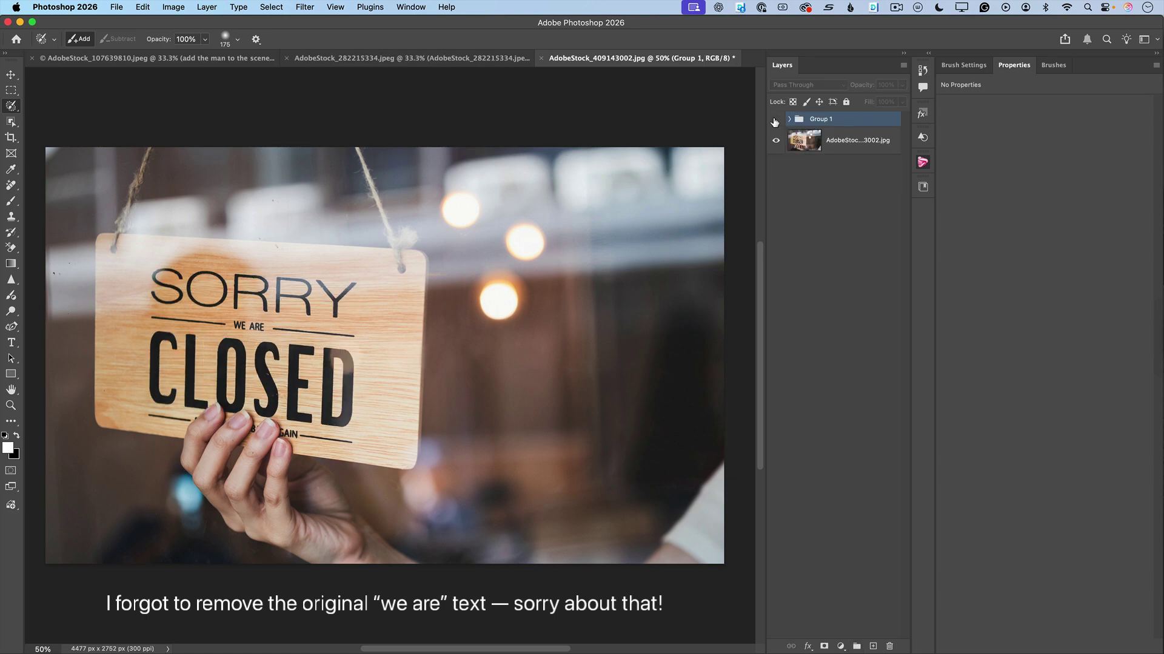
{"action": "left_click", "coordinate": [774, 121]}
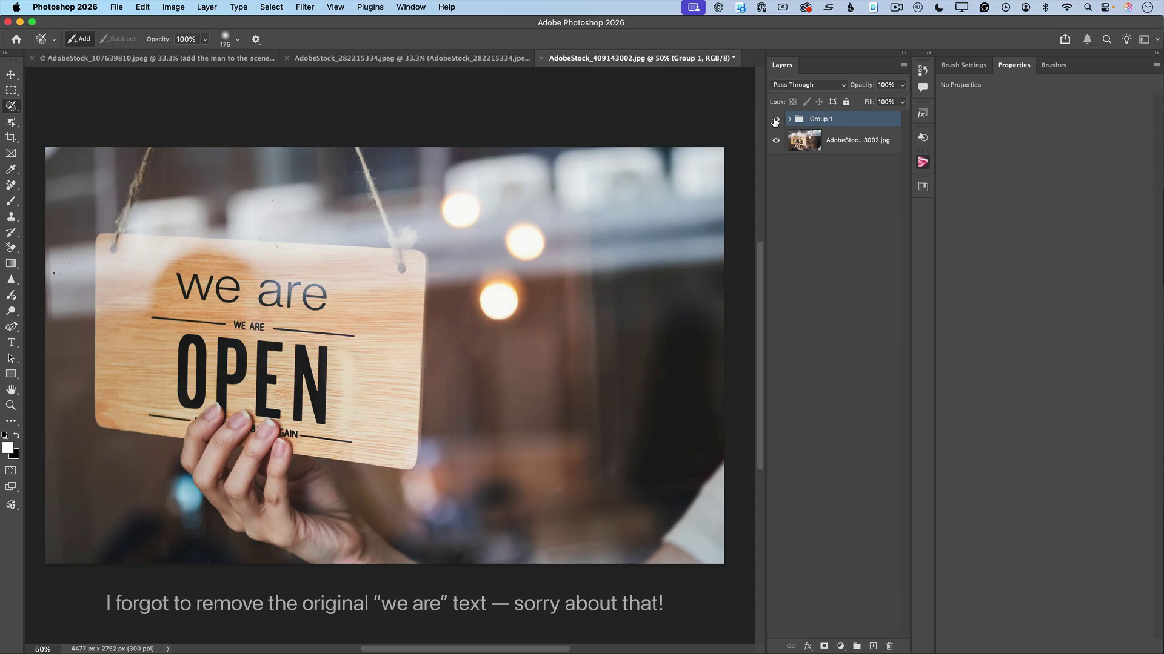
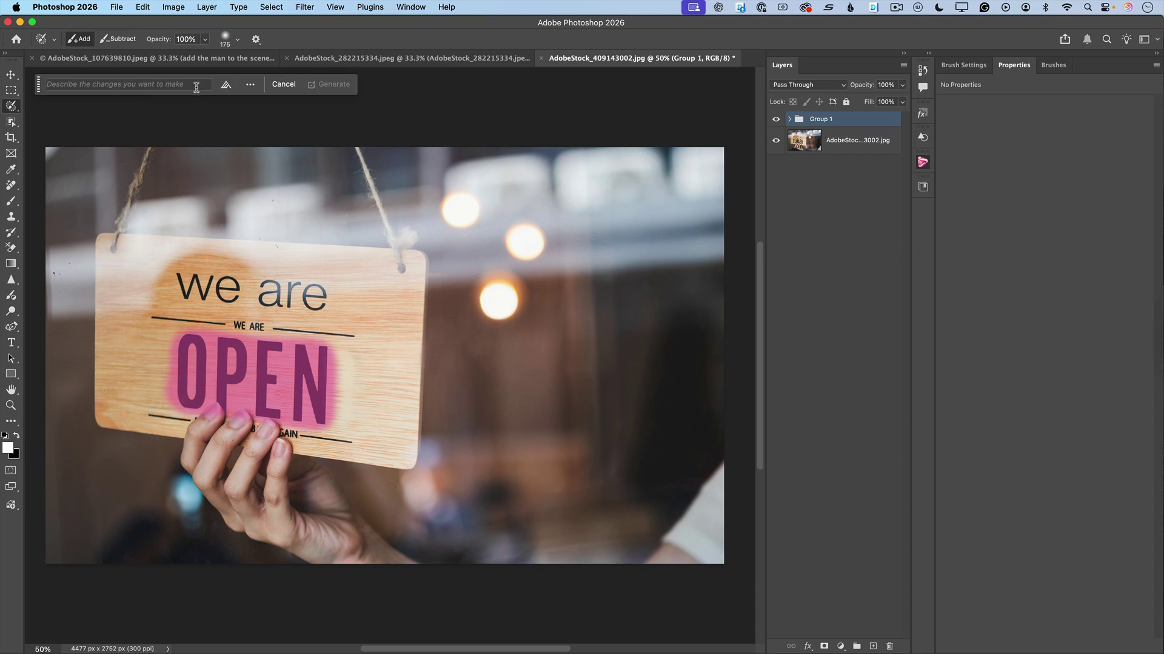
Step: Run Generative Fill on the selected word OPEN with FLUX Kontext Pro and the prompt "stylize the text "open" to the shiny reflective glass"
{"action": "left_click", "coordinate": [226, 85]}
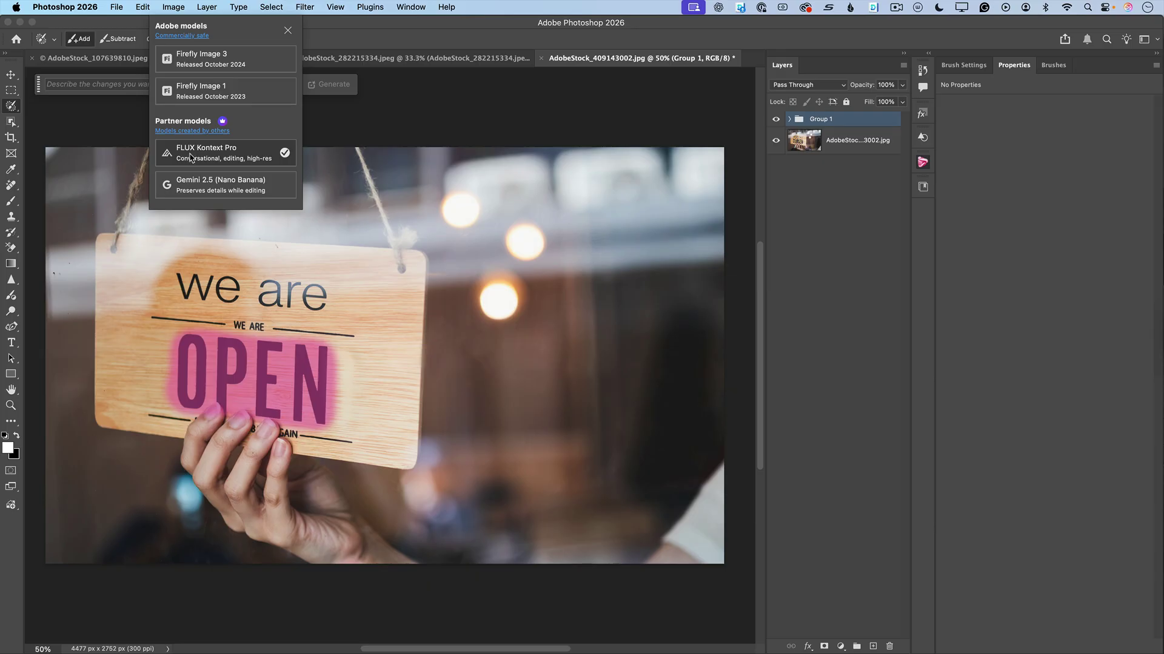
{"action": "left_click", "coordinate": [97, 85]}
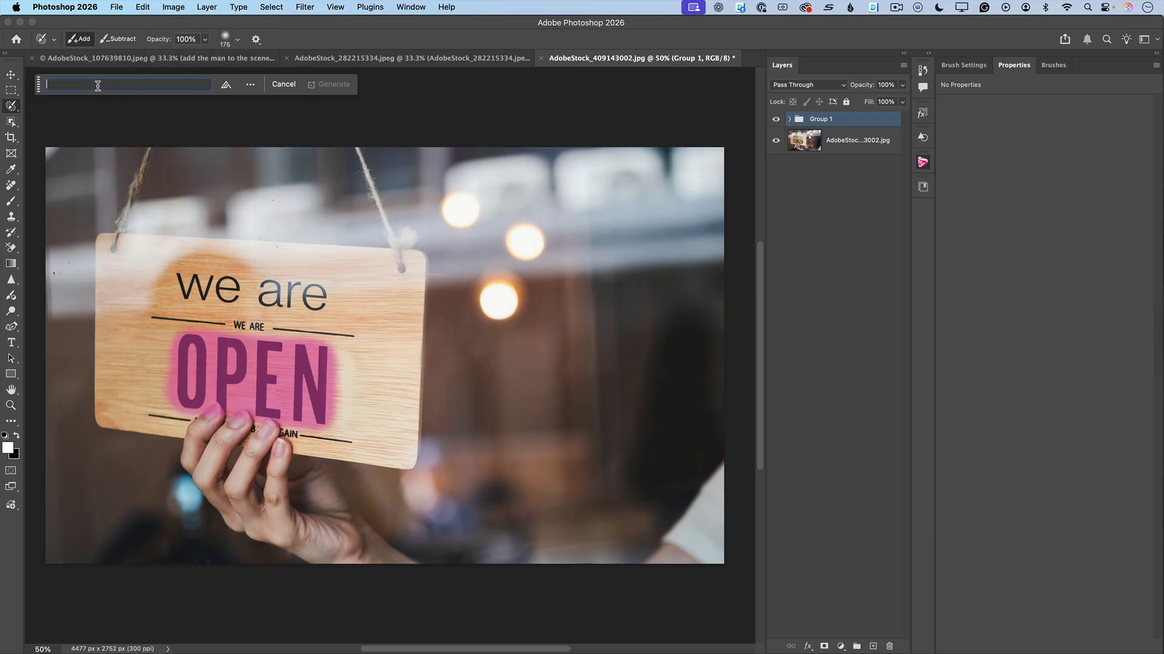
{"action": "right_click", "coordinate": [98, 86]}
{"action": "left_click", "coordinate": [118, 120]}
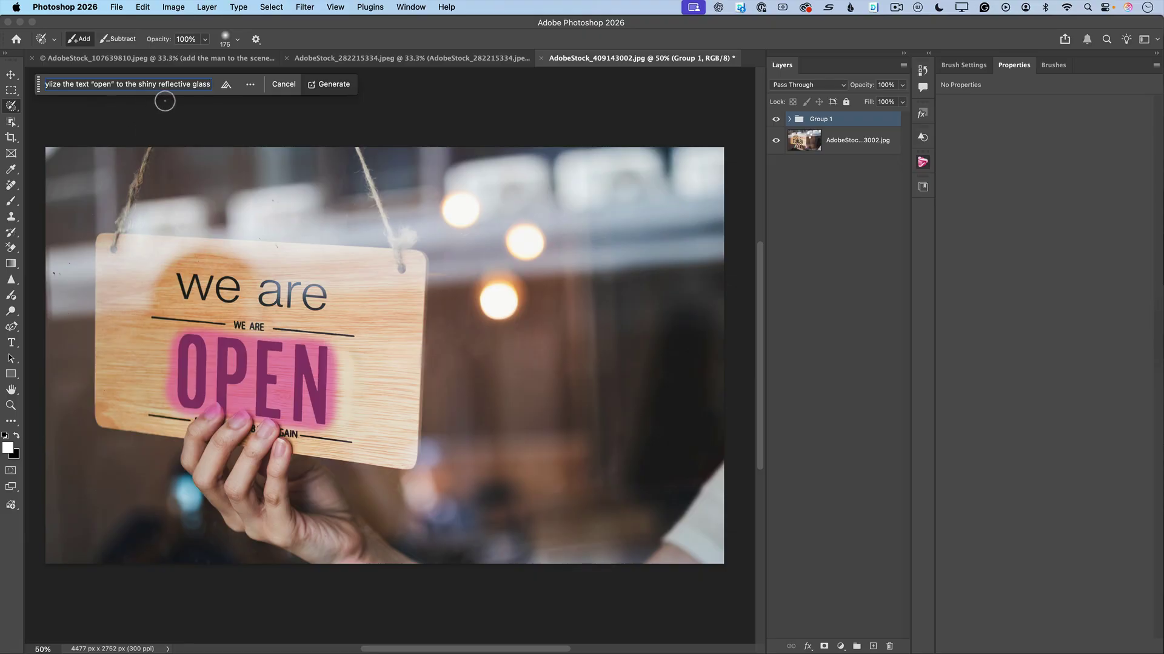
{"action": "left_click", "coordinate": [333, 88]}
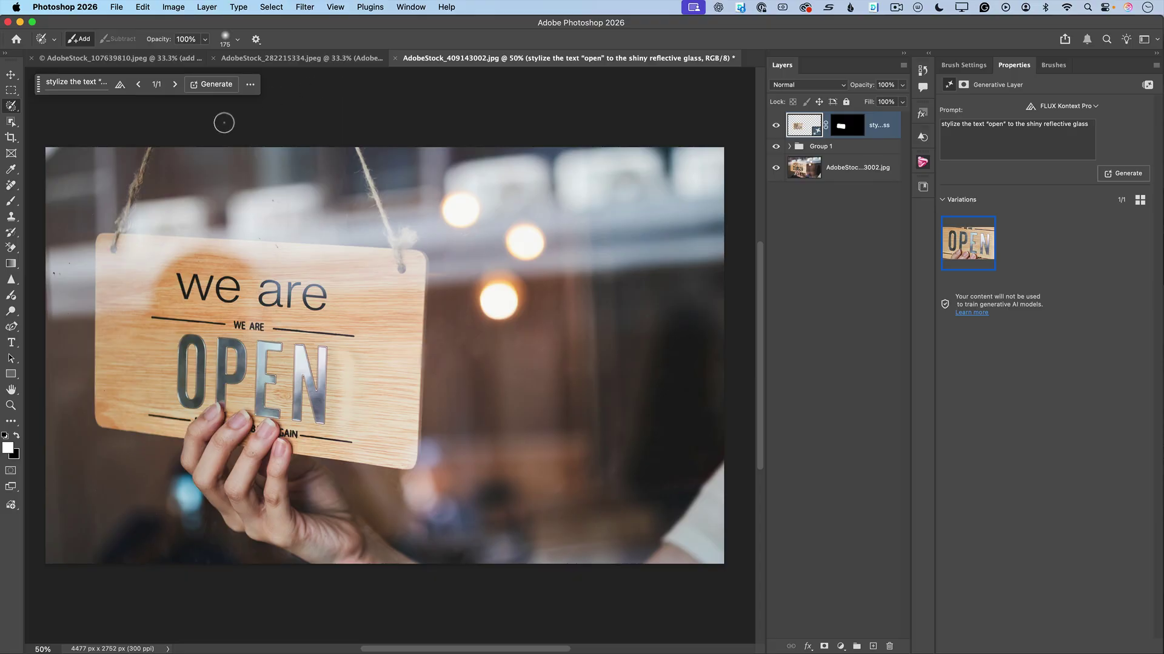
Step: Examine the stylized glass lettering of the word OPEN up close
{"action": "left_click", "coordinate": [11, 405]}
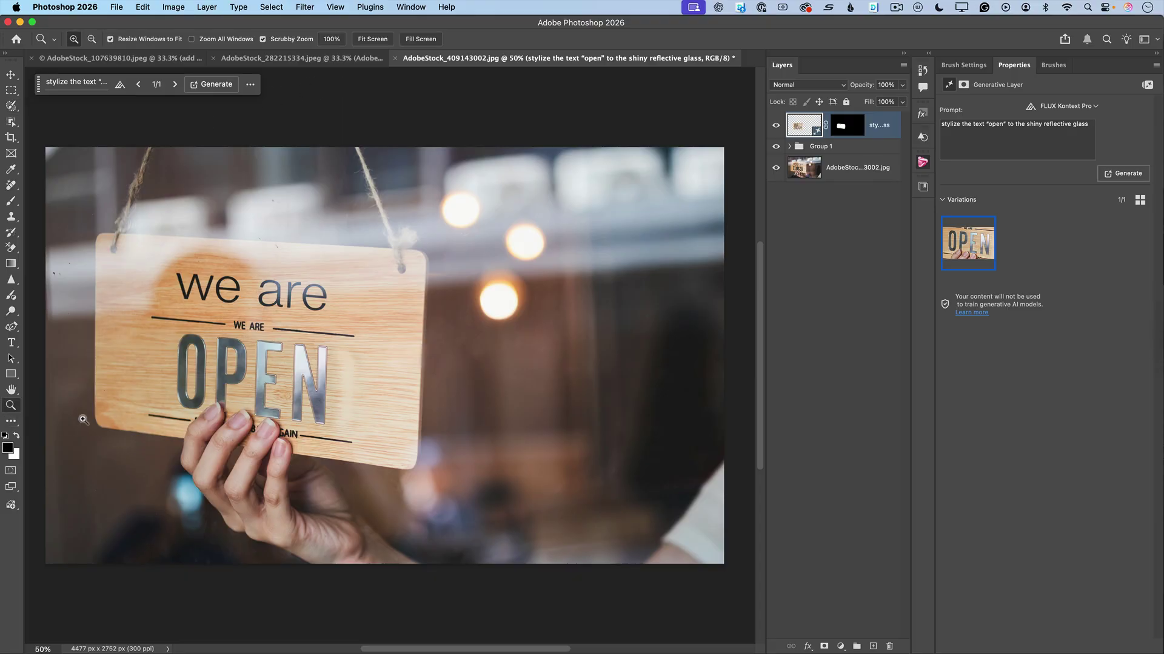
{"action": "left_click_drag", "start_coordinate": [230, 420], "coordinate": [264, 436]}
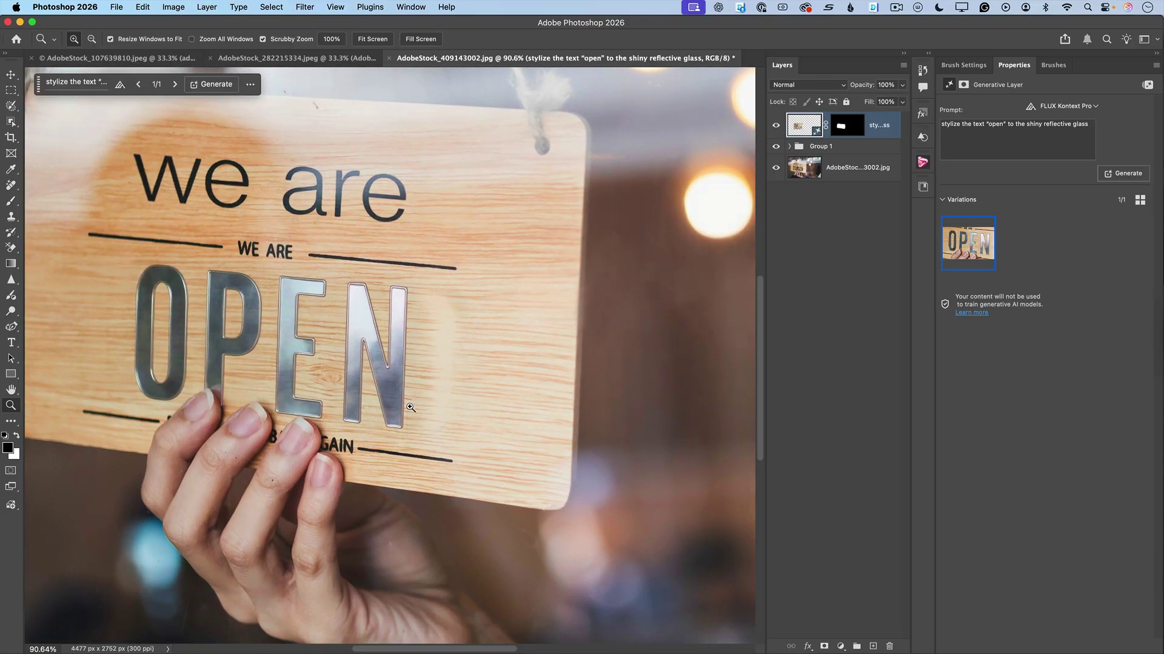
{"action": "left_click", "coordinate": [373, 404], "text": "alt"}
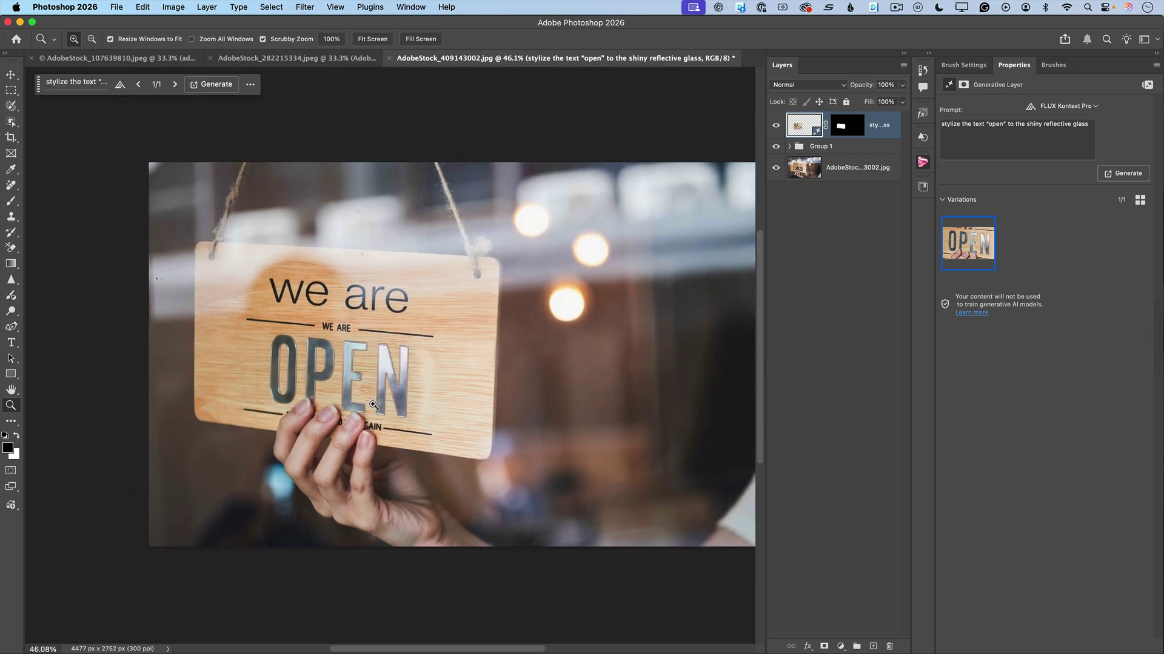
Step: Move the reflective glass text layer into Group 1 and compare the sign with and without the grouped edits
{"action": "left_click_drag", "start_coordinate": [867, 126], "coordinate": [862, 141]}
{"action": "key", "text": "super+g"}
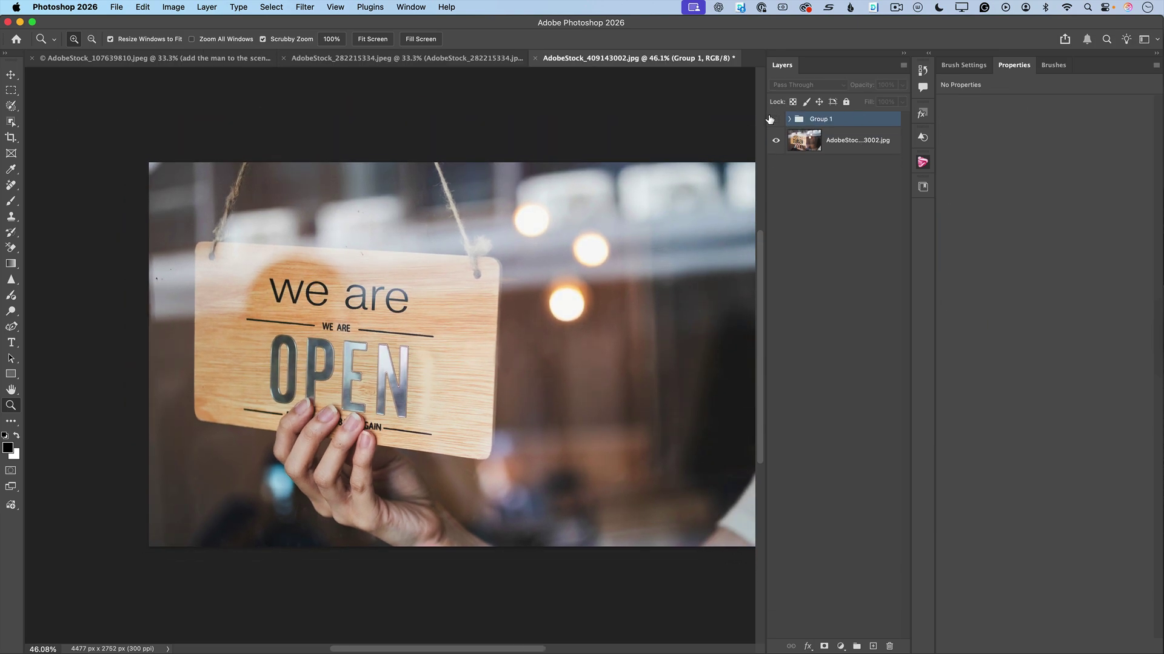
{"action": "left_click", "coordinate": [771, 118]}
{"action": "left_click", "coordinate": [770, 119]}
{"action": "left_click", "coordinate": [771, 119]}
{"action": "left_click", "coordinate": [771, 119]}
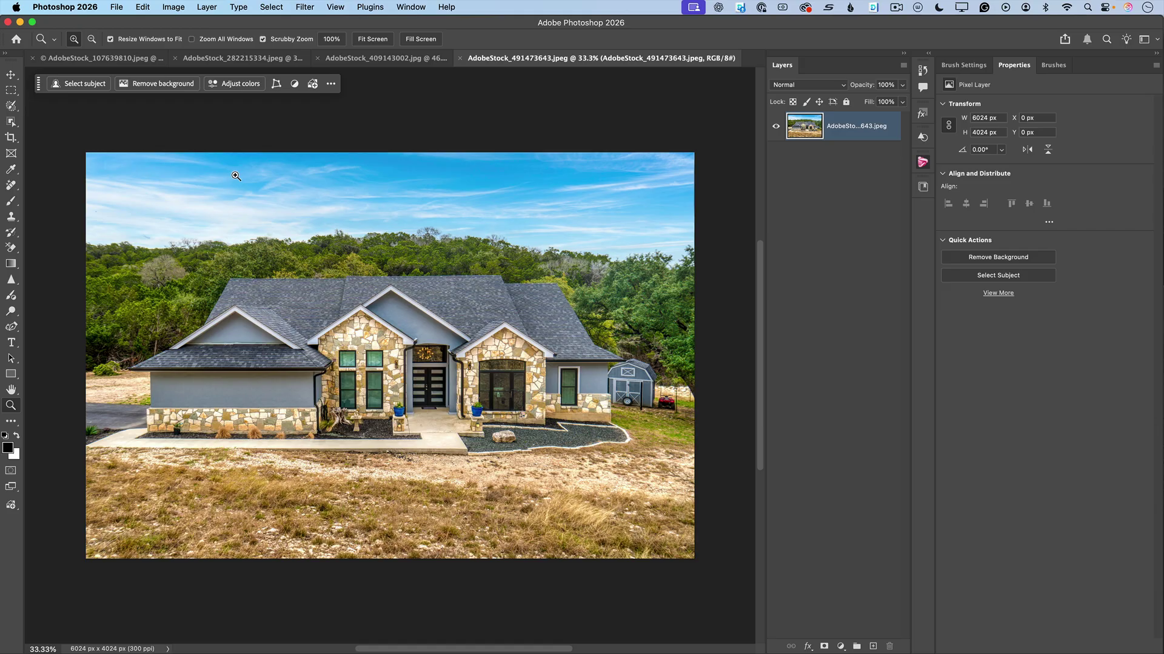
Step: Select the entire canvas of the house photo with the Rectangular Marquee tool
{"action": "left_click", "coordinate": [11, 91]}
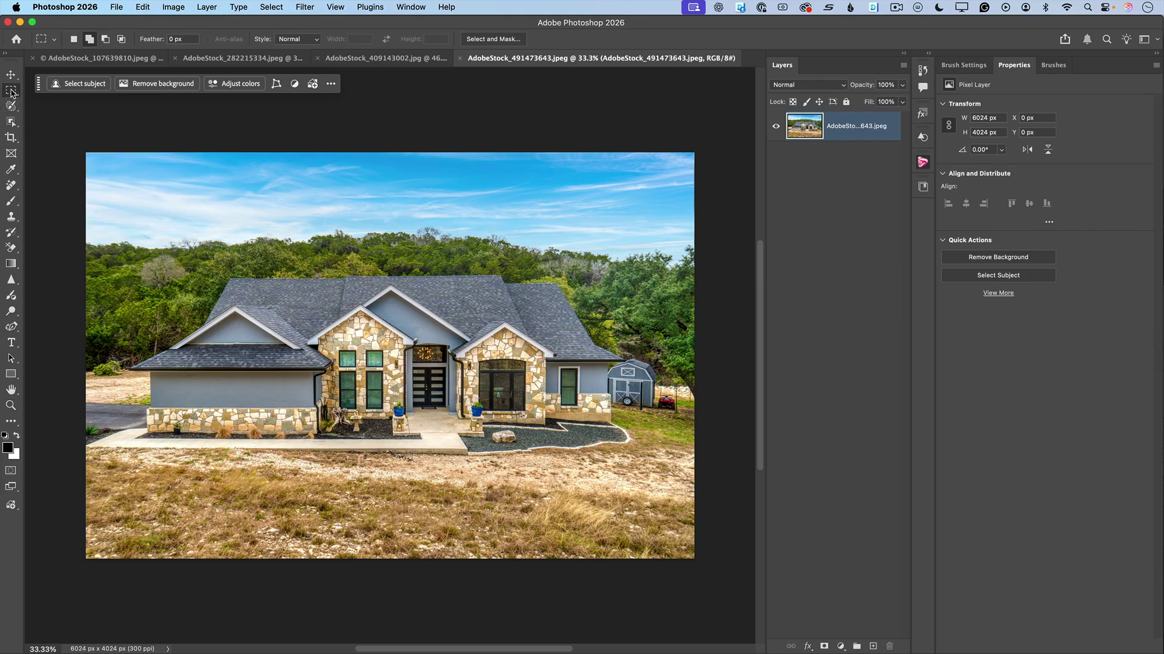
{"action": "left_click", "coordinate": [11, 91]}
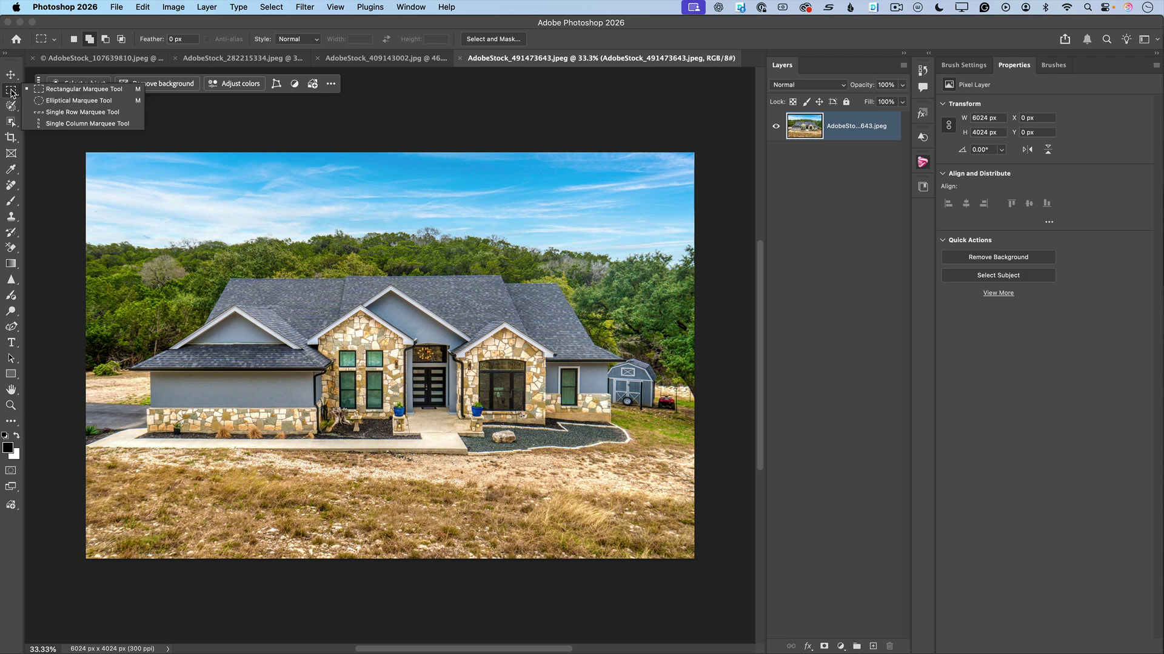
{"action": "left_click", "coordinate": [58, 86]}
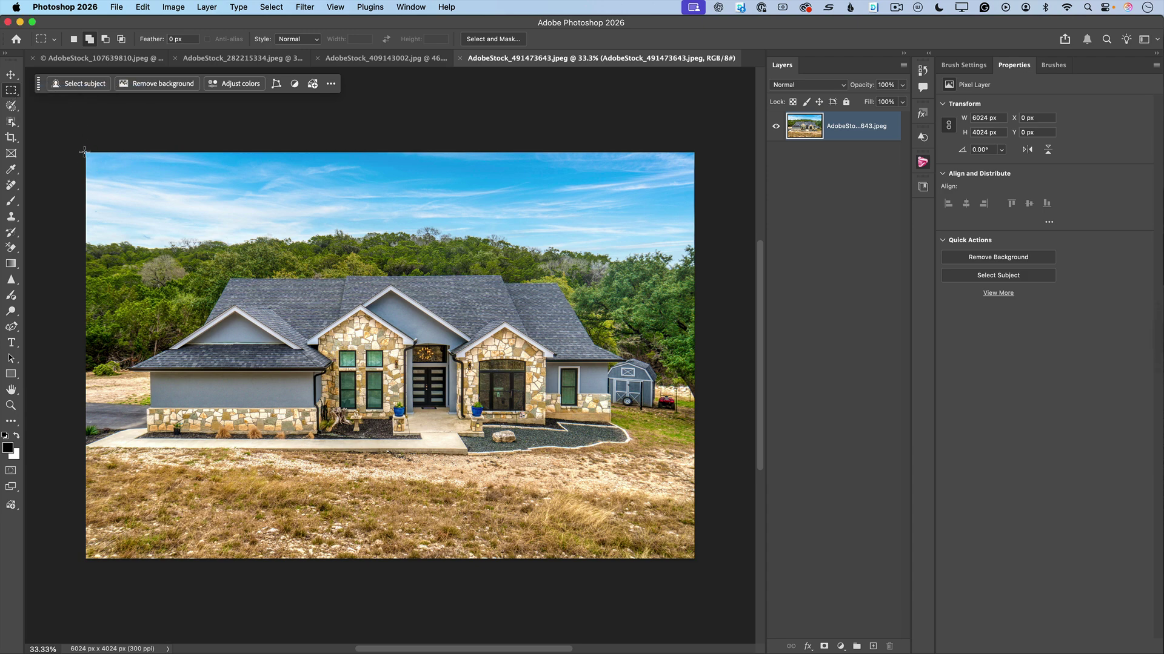
{"action": "left_click_drag", "start_coordinate": [84, 151], "coordinate": [697, 569]}
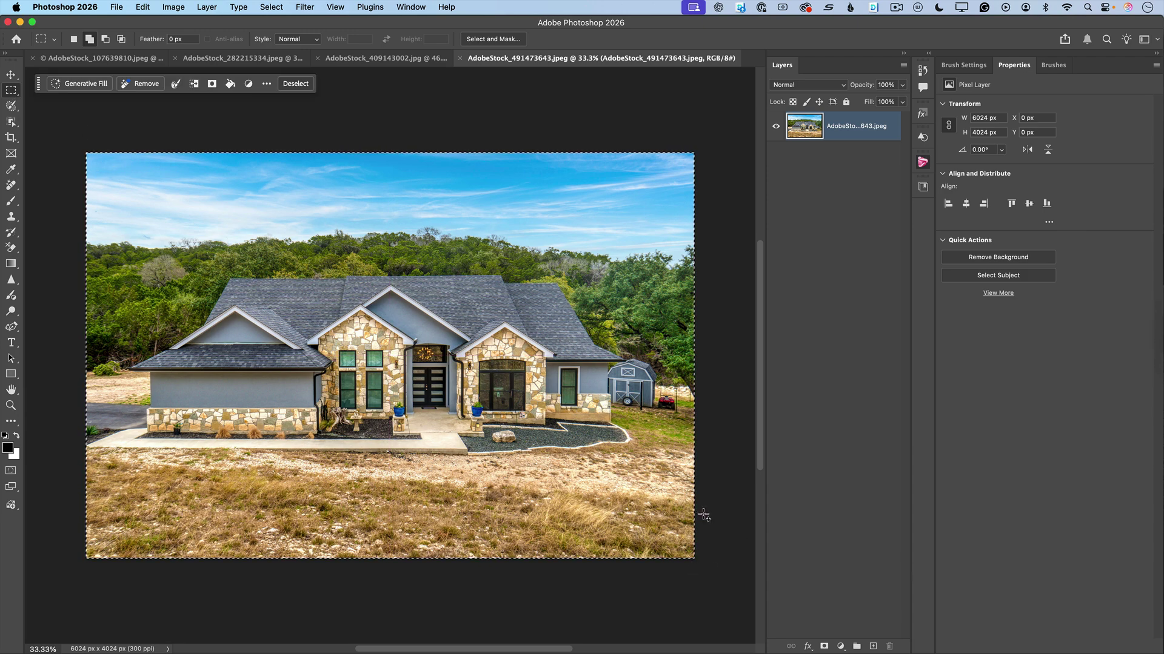
Step: Run Generative Fill on the selected house photo with Gemini 2.5 (Nano Banana) and the prompt "Change perspective to the top down"
{"action": "left_click", "coordinate": [77, 89]}
{"action": "right_click", "coordinate": [77, 85]}
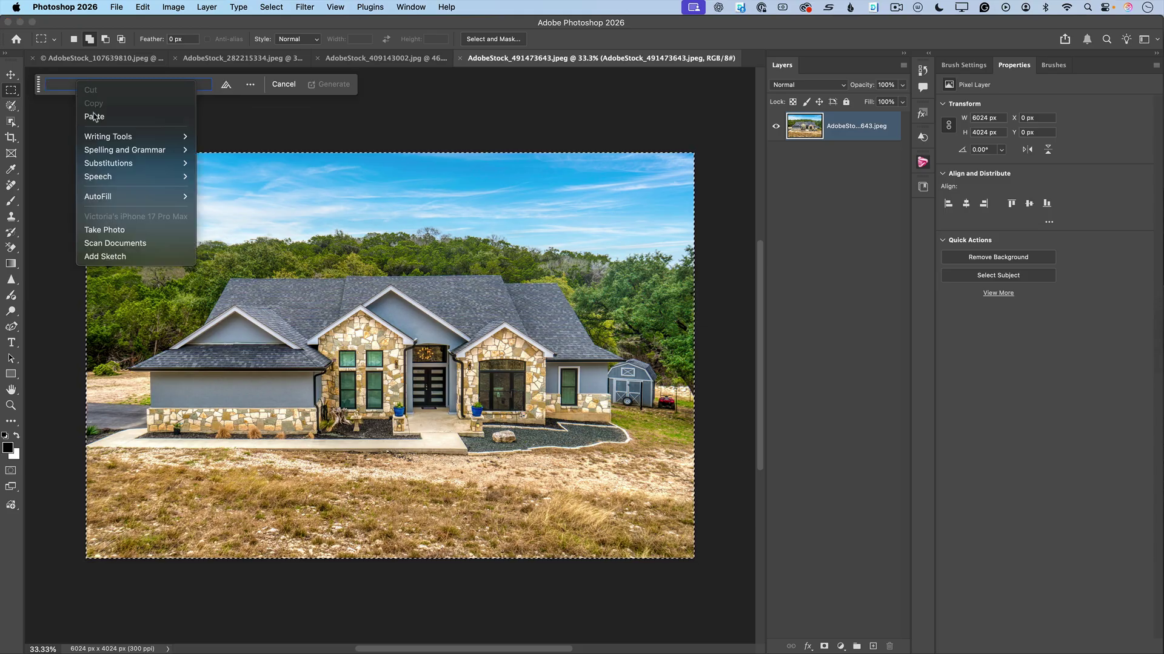
{"action": "left_click", "coordinate": [226, 90]}
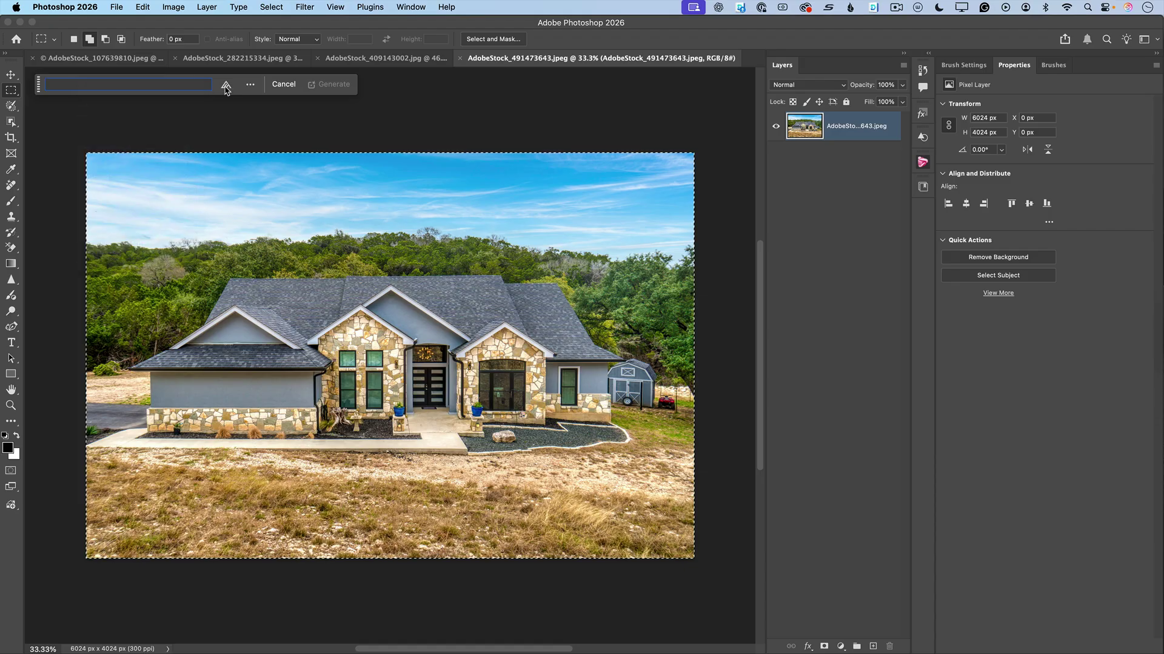
{"action": "left_click", "coordinate": [226, 88]}
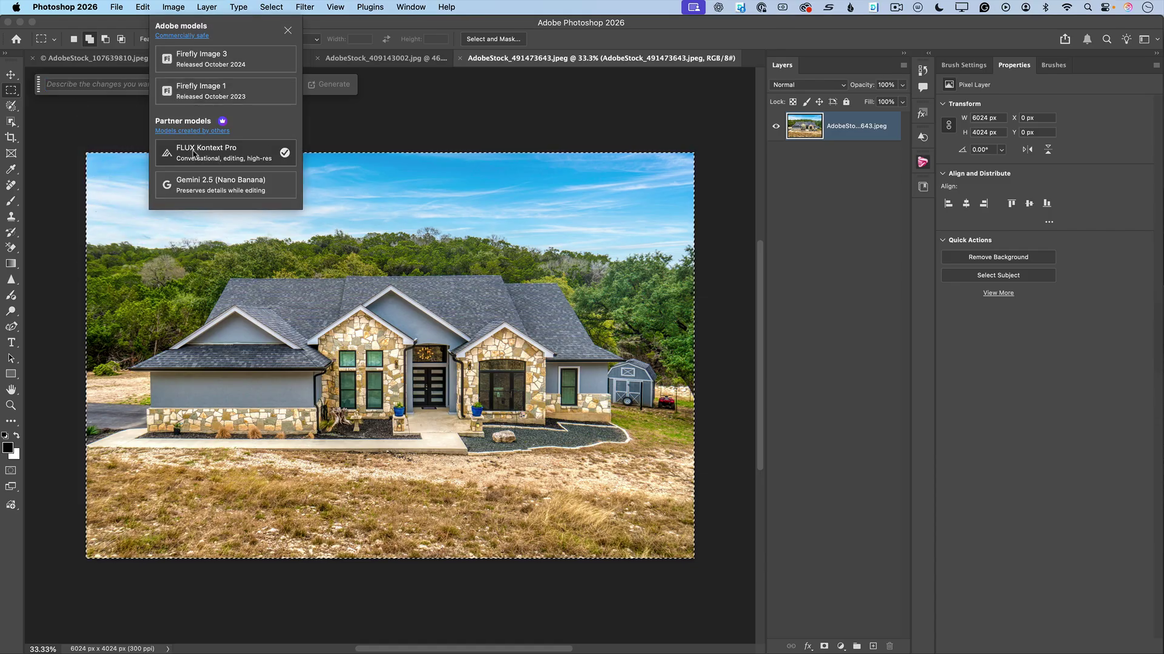
{"action": "left_click", "coordinate": [207, 185]}
{"action": "left_click", "coordinate": [121, 84]}
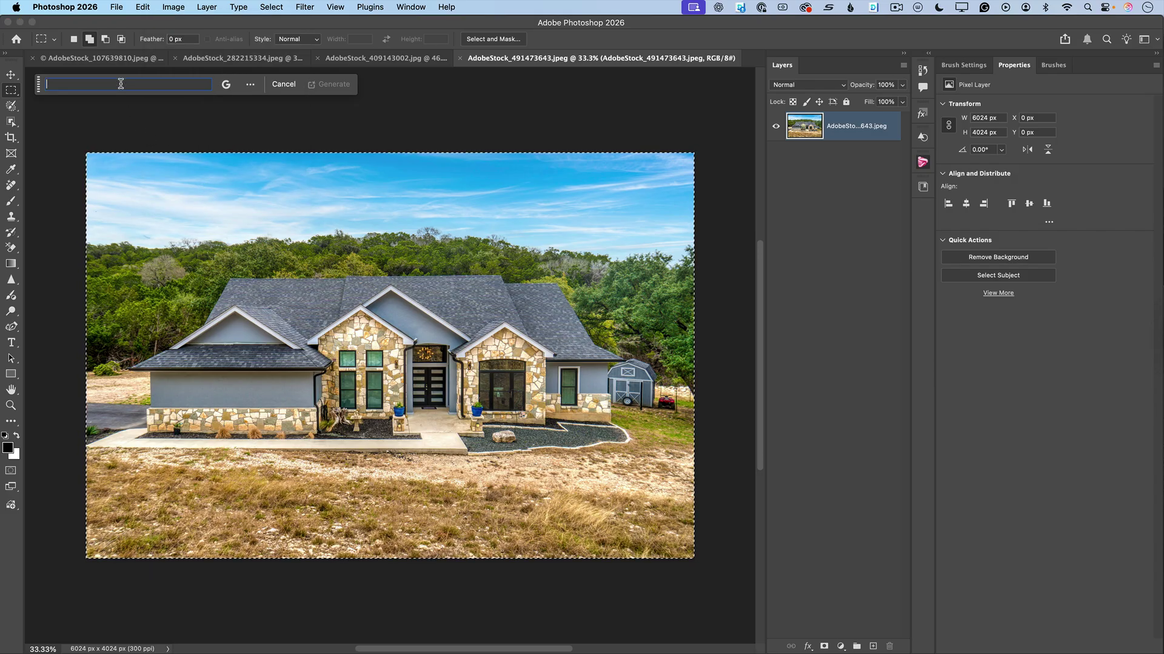
{"action": "right_click", "coordinate": [121, 84]}
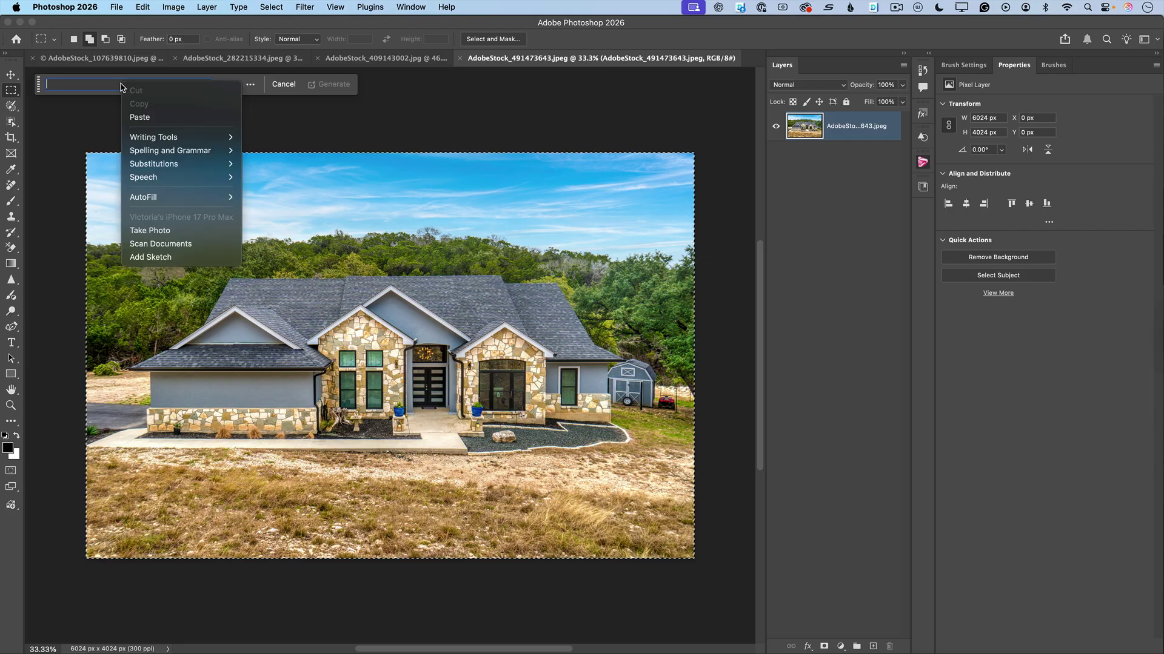
{"action": "left_click", "coordinate": [138, 118]}
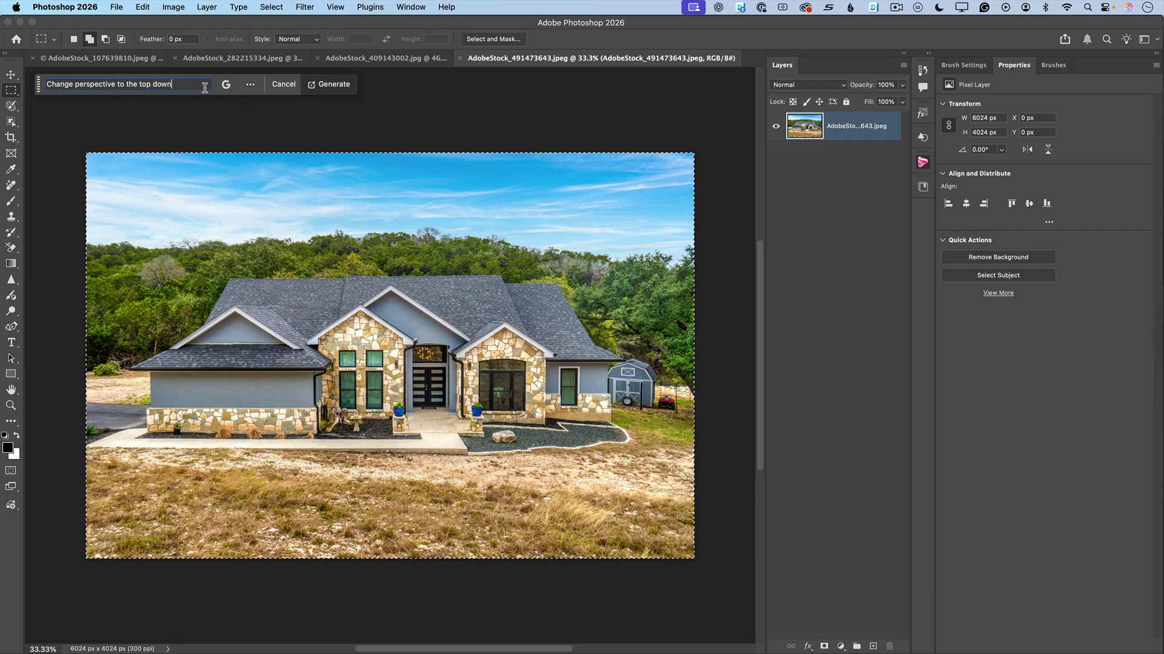
{"action": "left_click", "coordinate": [334, 84]}
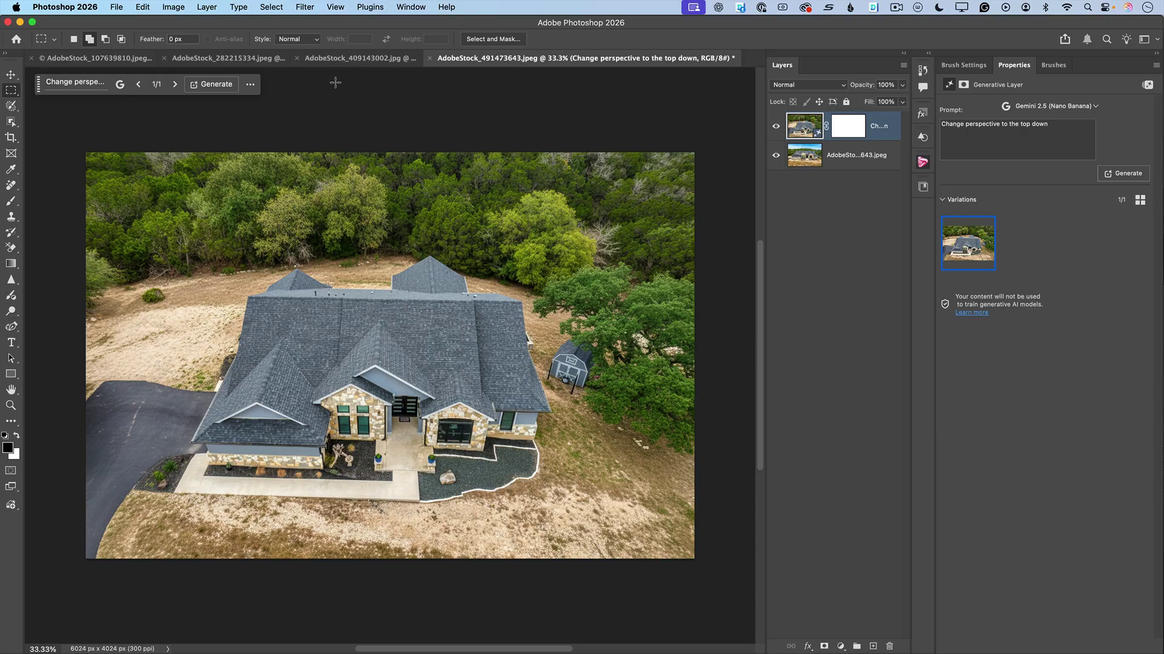
Step: Compare the generated top-down house view with the original photo by toggling the generative layer's visibility
{"action": "left_click", "coordinate": [775, 127]}
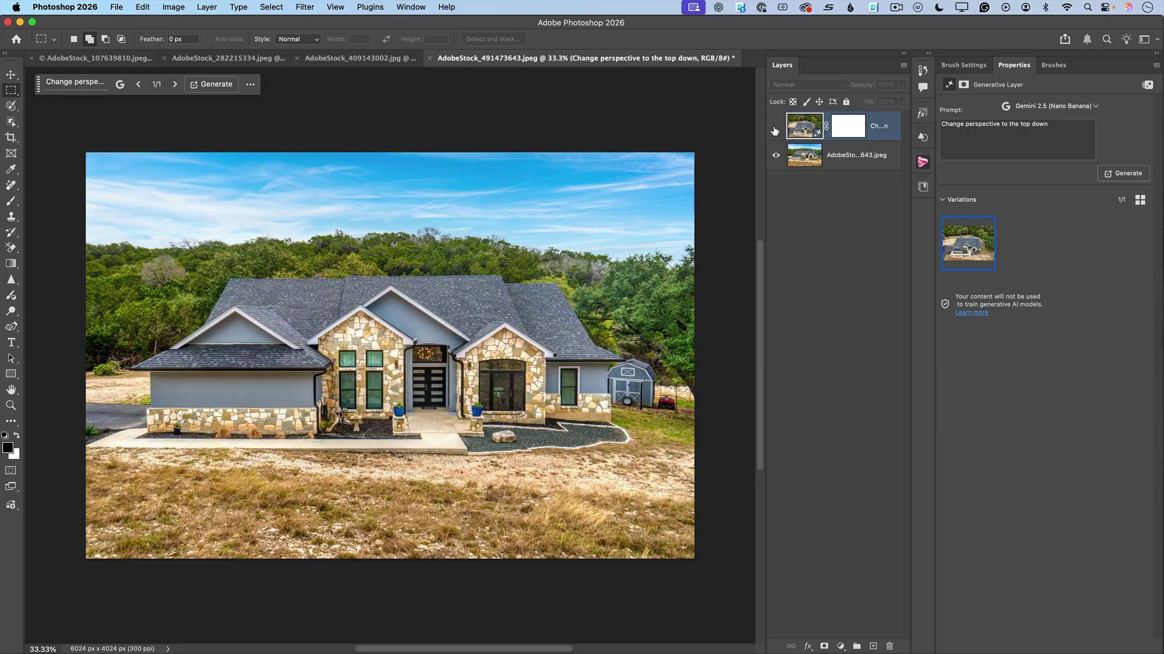
{"action": "left_click", "coordinate": [775, 127]}
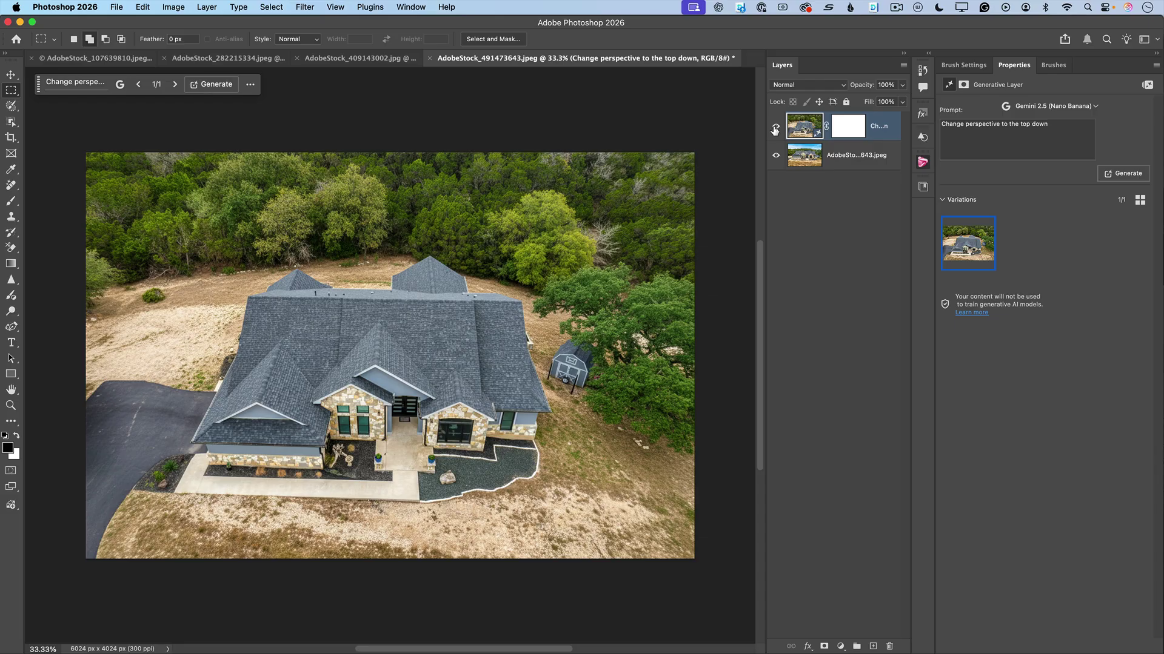
{"action": "left_click", "coordinate": [775, 127]}
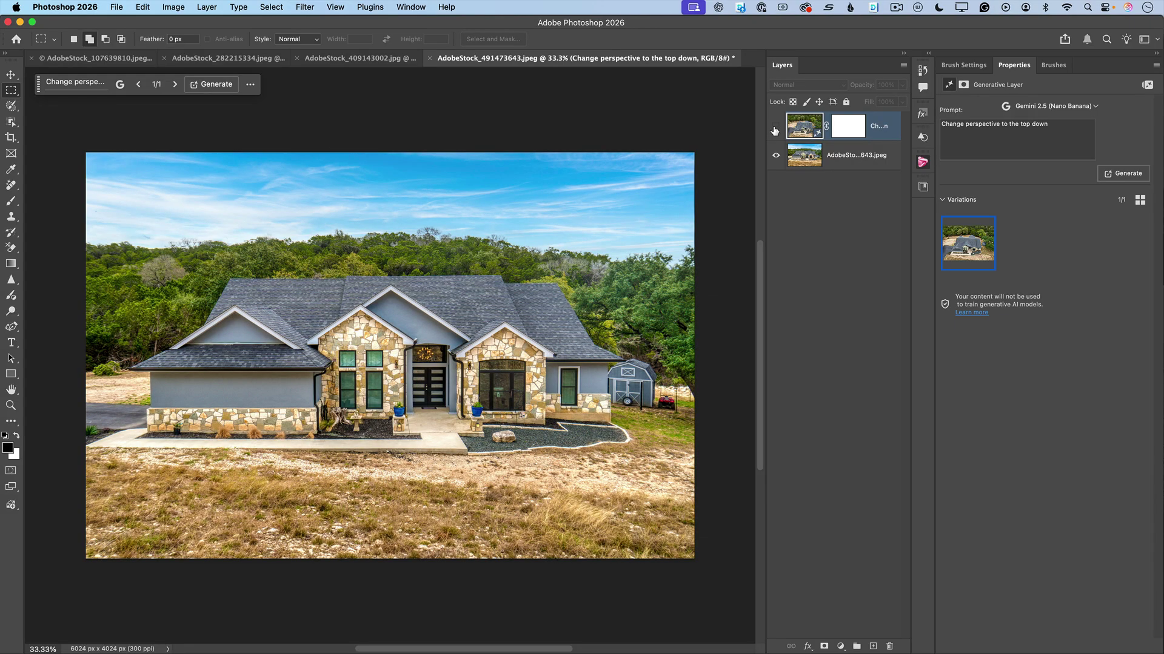
{"action": "left_click", "coordinate": [775, 127]}
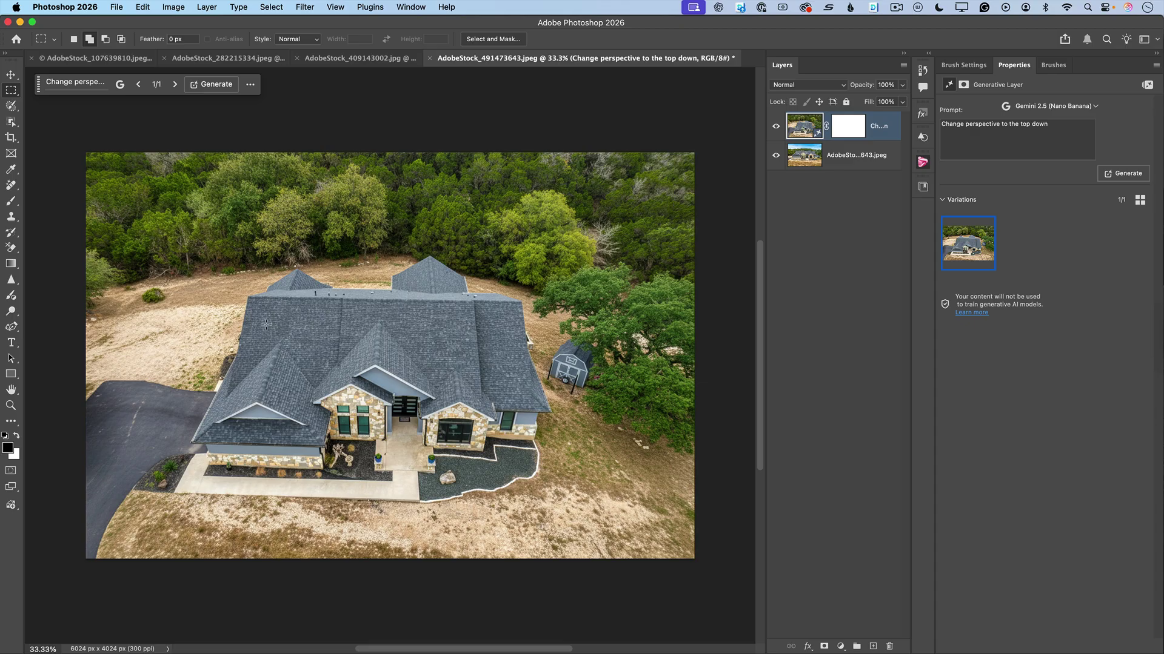
{"action": "left_click", "coordinate": [776, 129]}
{"action": "left_click", "coordinate": [776, 130]}
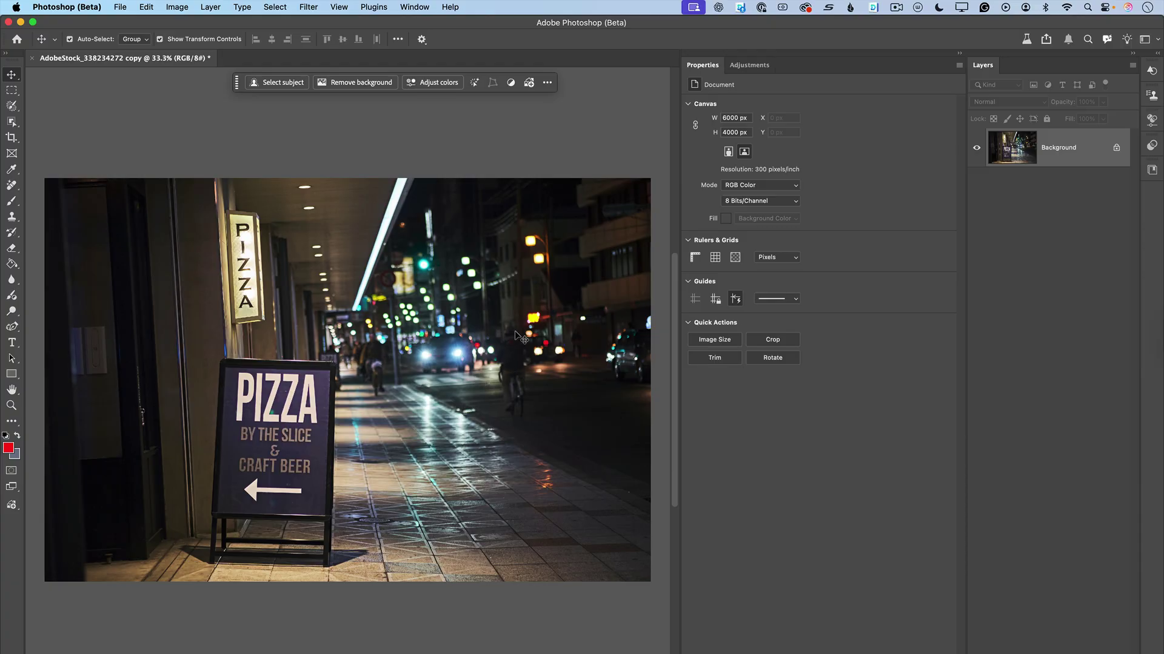
Step: Remove the pizza sidewalk board, pedestrians and cyclist onto a new layer with the Remove tool at size 400, and compare with the original
{"action": "left_click", "coordinate": [13, 187]}
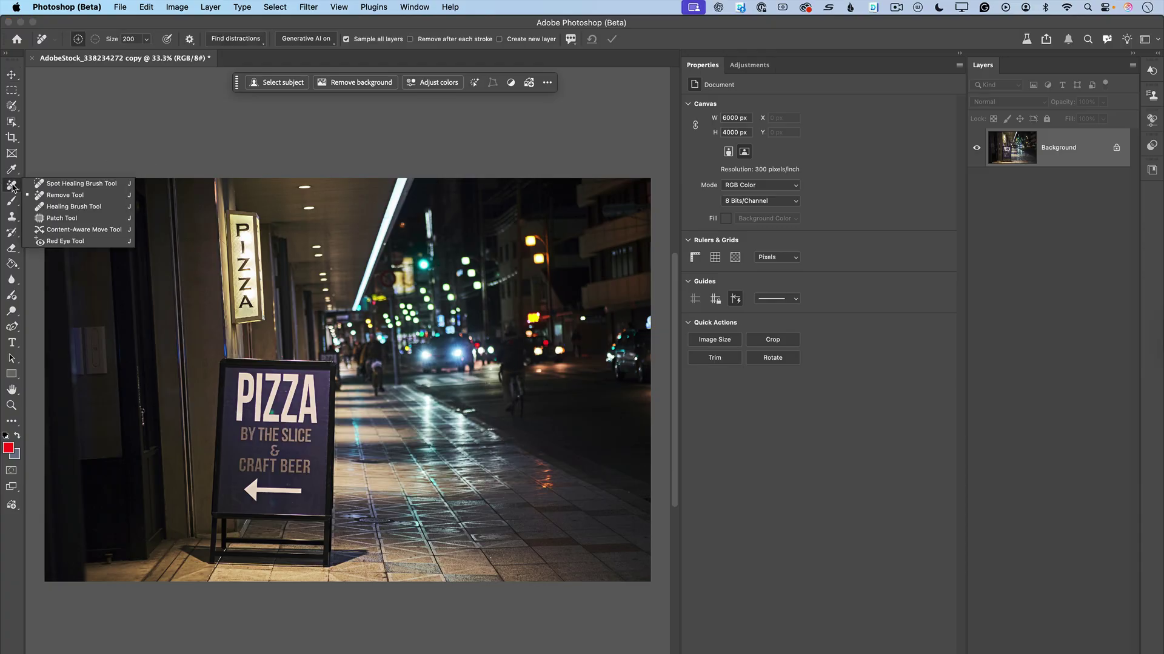
{"action": "left_click", "coordinate": [52, 197]}
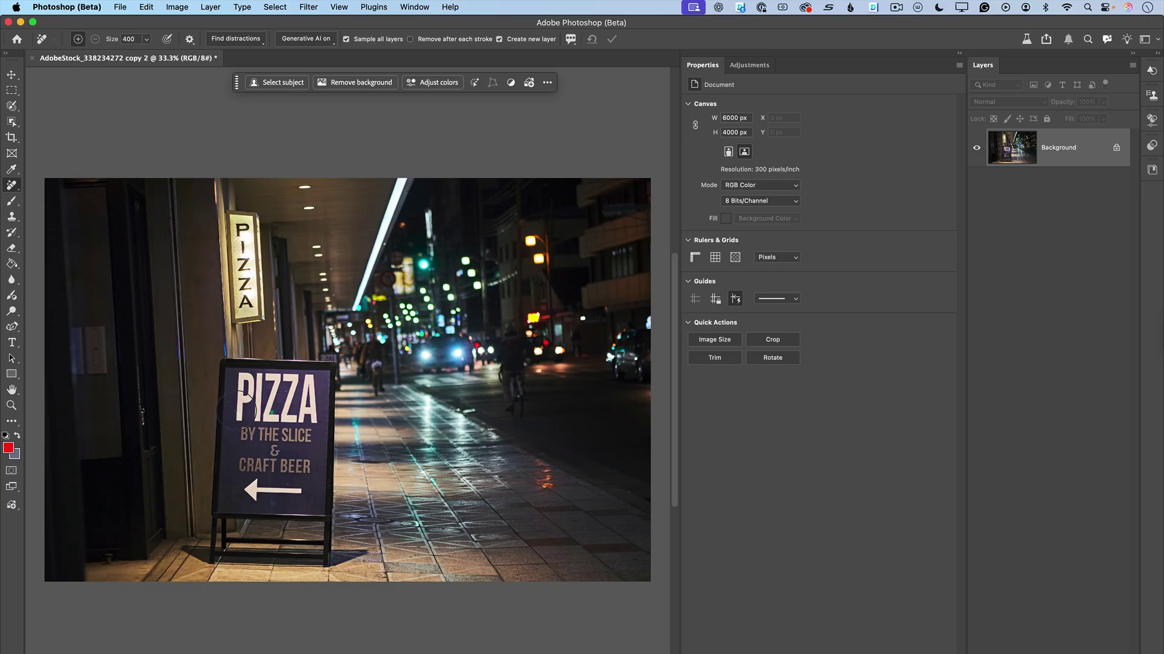
{"action": "mouse_move", "coordinate": [235, 410]}
{"action": "left_mouse_down"}
{"action": "mouse_move", "coordinate": [230, 366]}
{"action": "mouse_move", "coordinate": [322, 373]}
{"action": "mouse_move", "coordinate": [318, 542]}
{"action": "mouse_move", "coordinate": [354, 544]}
{"action": "mouse_move", "coordinate": [190, 545]}
{"action": "mouse_move", "coordinate": [300, 556]}
{"action": "mouse_move", "coordinate": [222, 524]}
{"action": "mouse_move", "coordinate": [223, 428]}
{"action": "mouse_move", "coordinate": [274, 404]}
{"action": "mouse_move", "coordinate": [289, 486]}
{"action": "mouse_move", "coordinate": [268, 521]}
{"action": "mouse_move", "coordinate": [286, 428]}
{"action": "mouse_move", "coordinate": [257, 473]}
{"action": "mouse_move", "coordinate": [238, 430]}
{"action": "mouse_move", "coordinate": [258, 527]}
{"action": "mouse_move", "coordinate": [275, 527]}
{"action": "mouse_move", "coordinate": [314, 459]}
{"action": "left_mouse_up"}
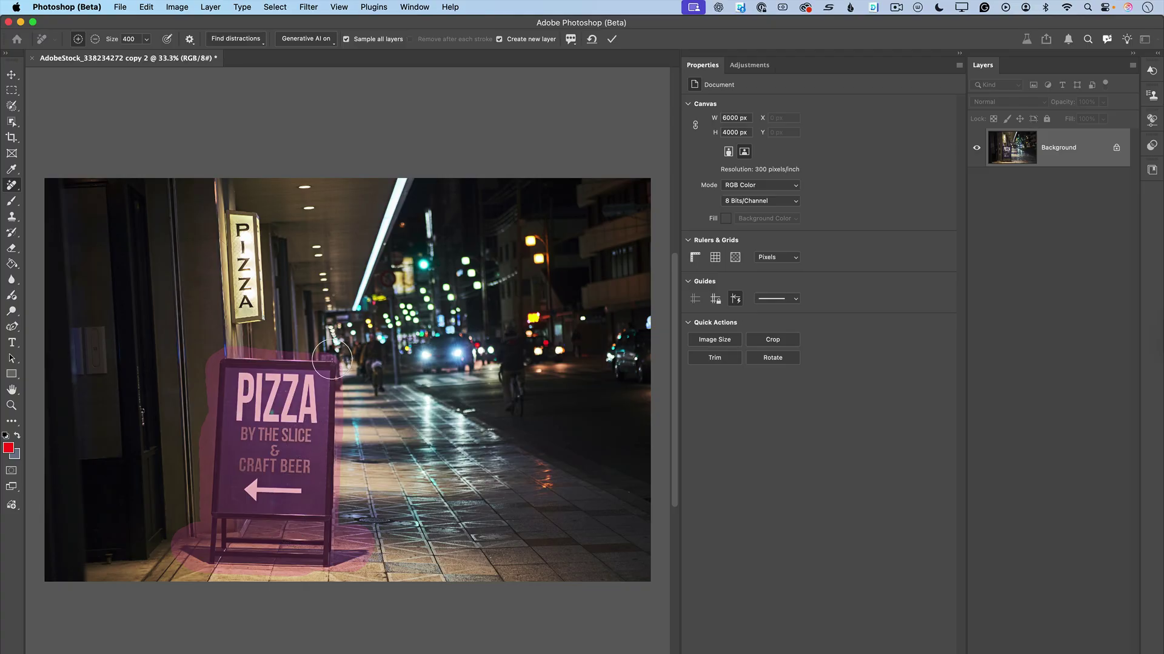
{"action": "mouse_move", "coordinate": [331, 363]}
{"action": "left_mouse_down"}
{"action": "mouse_move", "coordinate": [367, 344]}
{"action": "mouse_move", "coordinate": [369, 383]}
{"action": "left_mouse_up"}
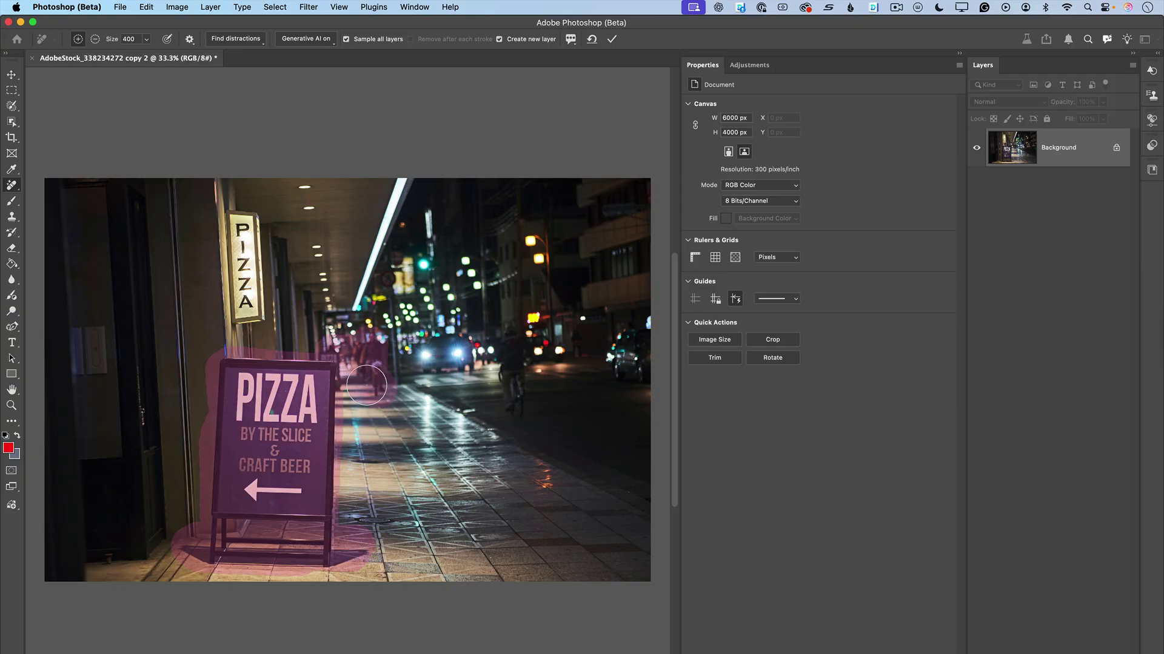
{"action": "left_click_drag", "start_coordinate": [353, 357], "coordinate": [376, 351]}
{"action": "mouse_move", "coordinate": [504, 333]}
{"action": "left_mouse_down"}
{"action": "mouse_move", "coordinate": [517, 397]}
{"action": "mouse_move", "coordinate": [507, 395]}
{"action": "left_mouse_up"}
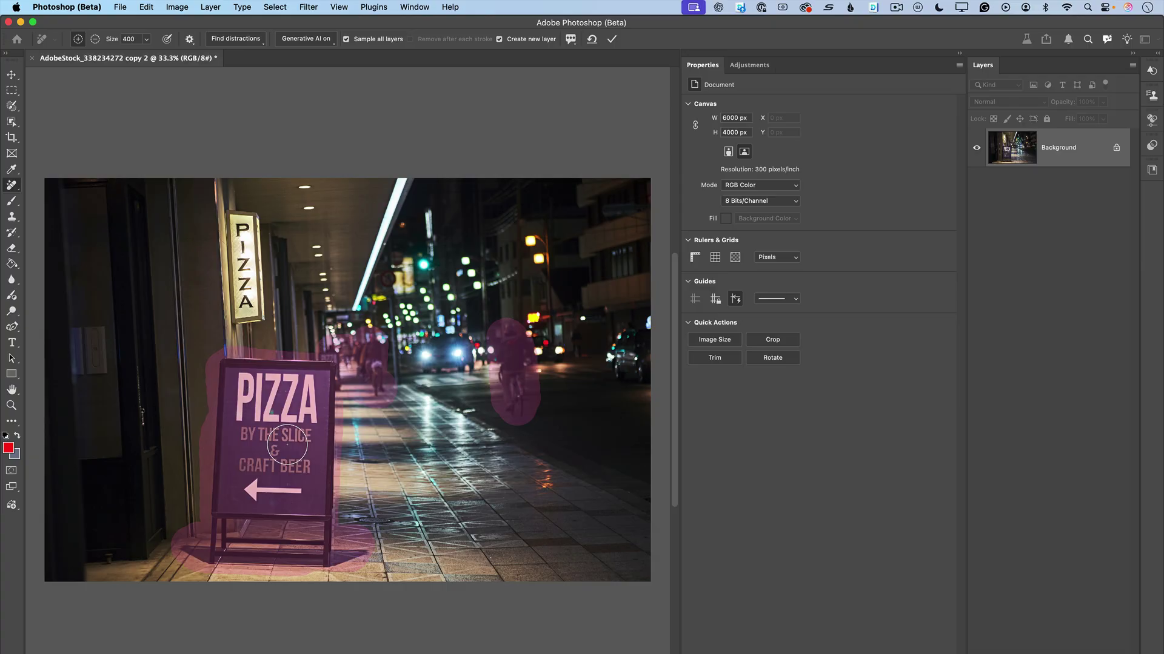
{"action": "left_click", "coordinate": [612, 40]}
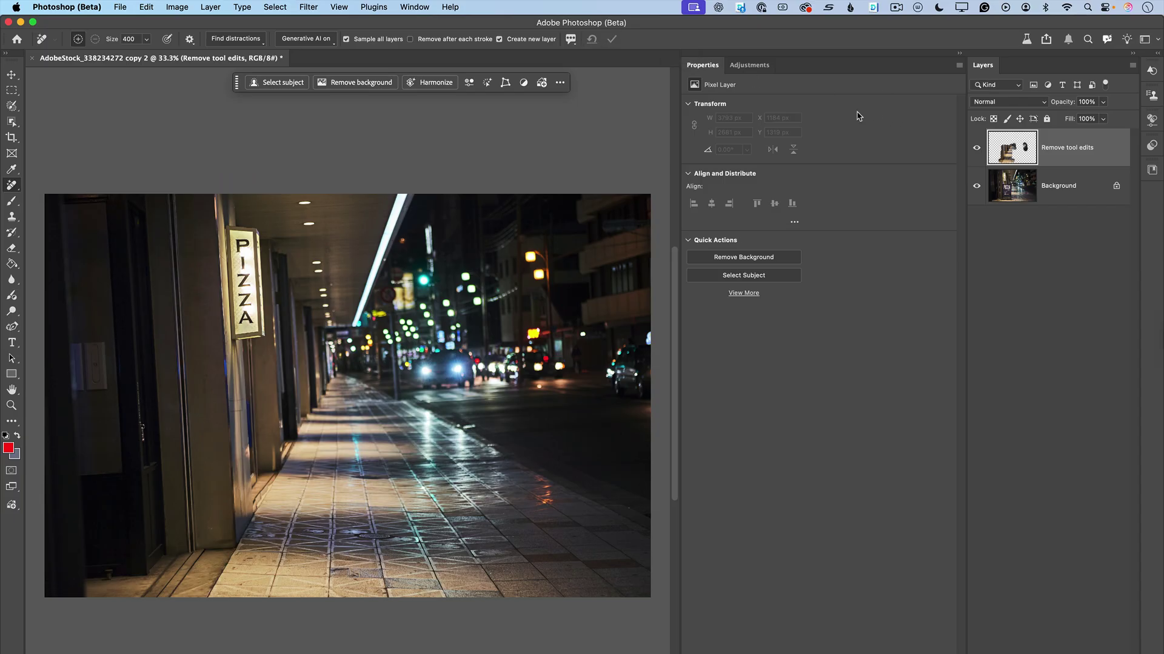
{"action": "left_click", "coordinate": [977, 149]}
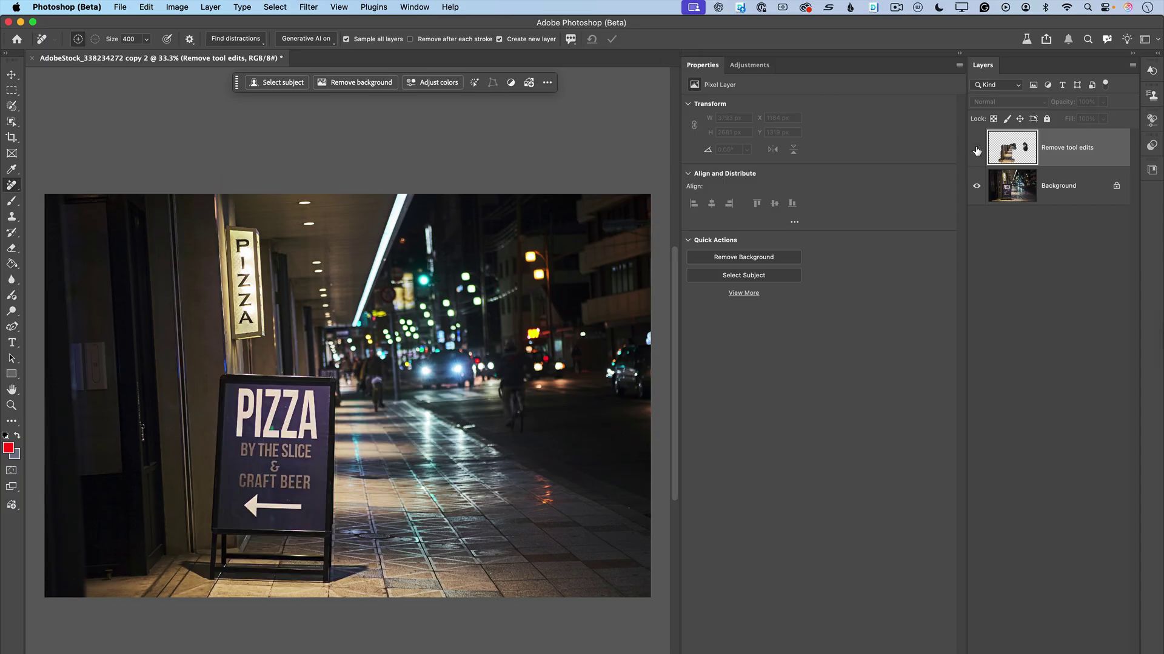
{"action": "left_click", "coordinate": [976, 149]}
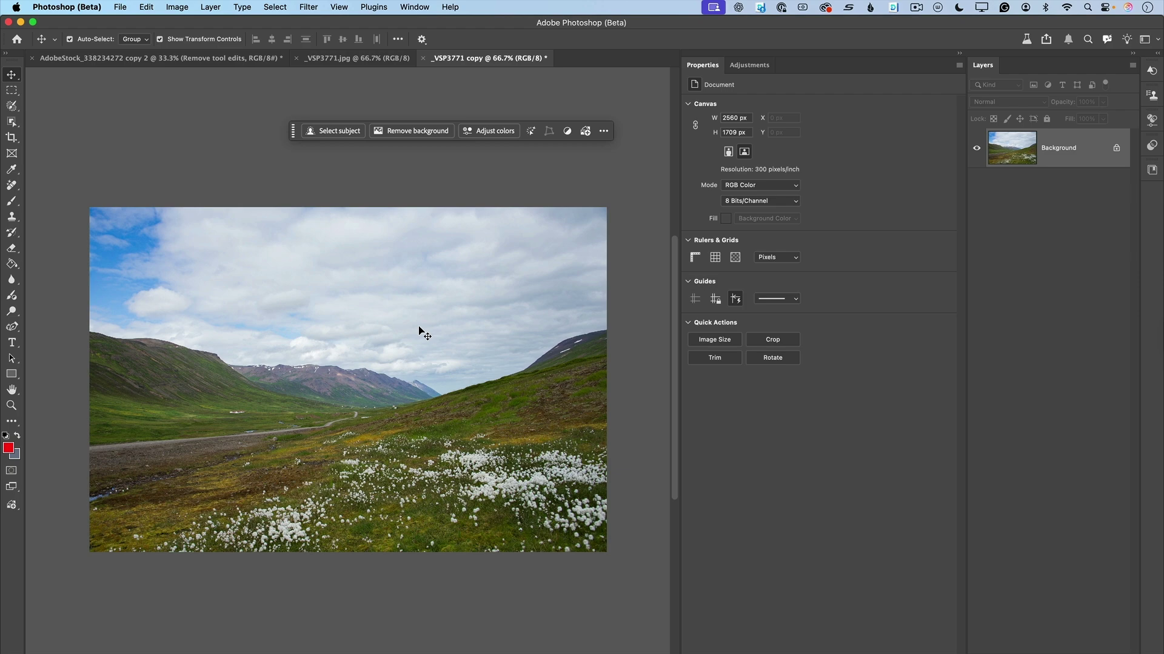
Step: Extend the crop frame of the valley landscape beyond the photo's right and bottom edges
{"action": "scroll", "coordinate": [419, 327], "scroll_direction": "down", "scroll_amount": 1}
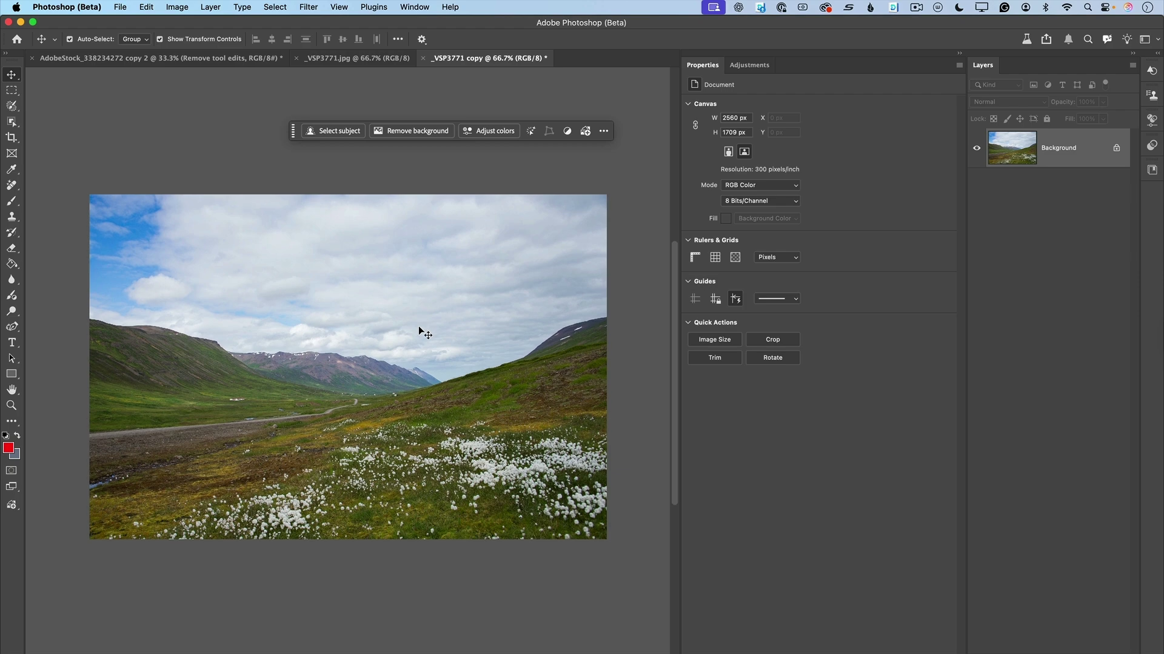
{"action": "left_click", "coordinate": [11, 138]}
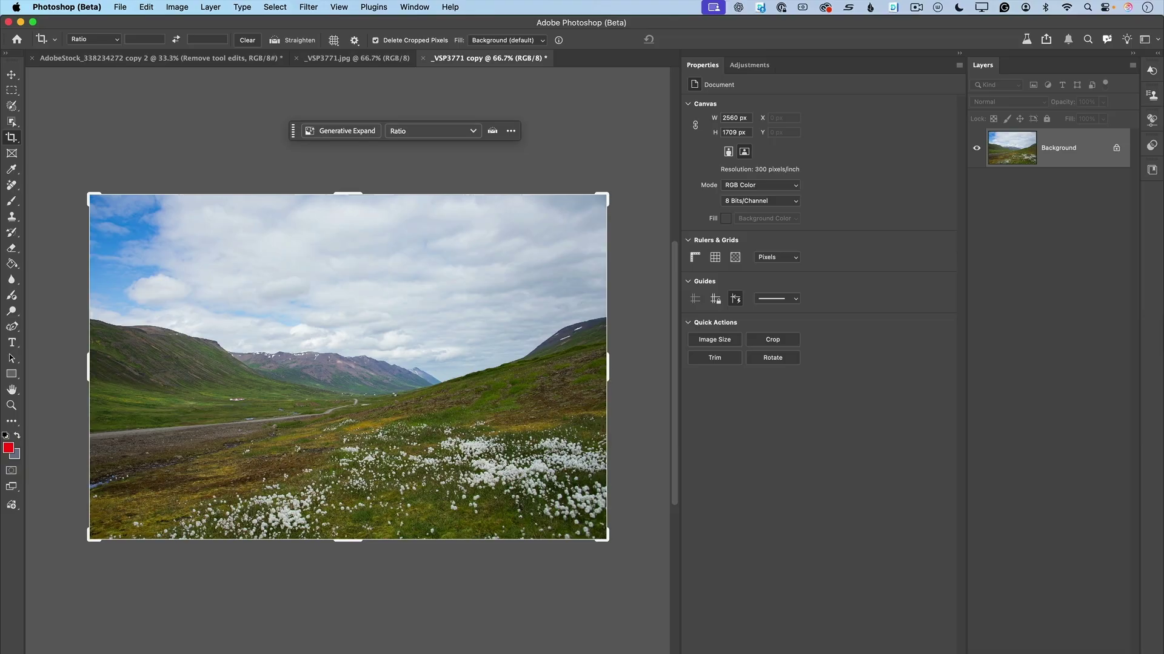
{"action": "left_click_drag", "start_coordinate": [607, 370], "coordinate": [653, 367]}
{"action": "left_click_drag", "start_coordinate": [349, 539], "coordinate": [349, 592]}
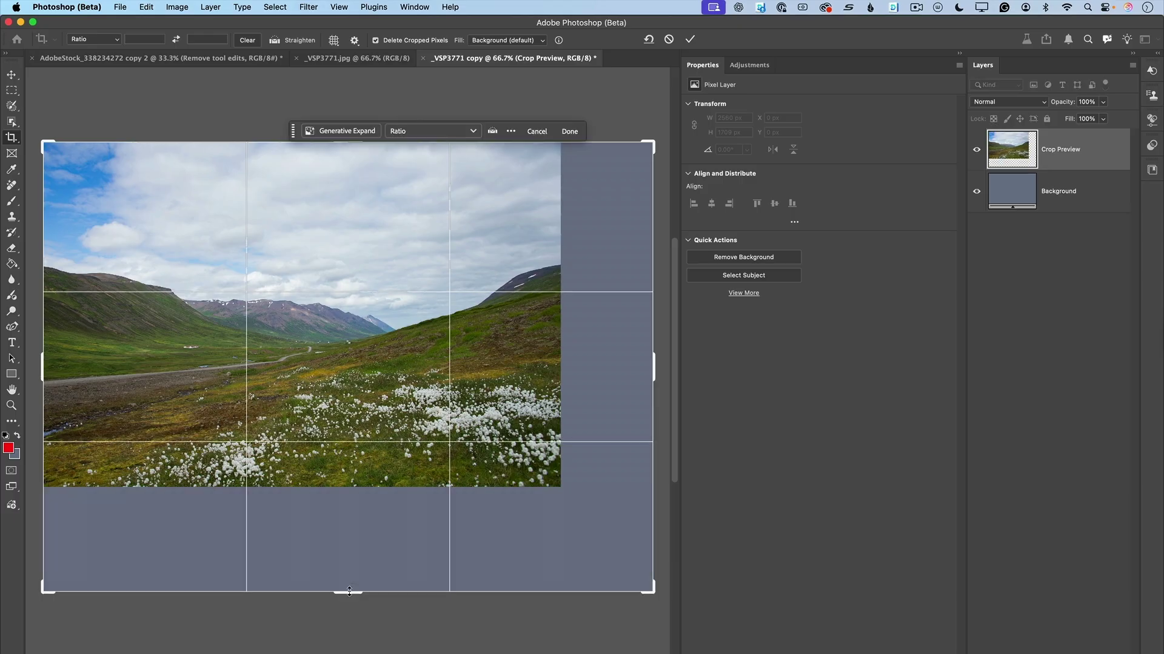
Step: Fill the extended canvas using Generative Expand with the Firefly Fill & Expand (beta) model and an empty prompt
{"action": "left_click", "coordinate": [343, 133]}
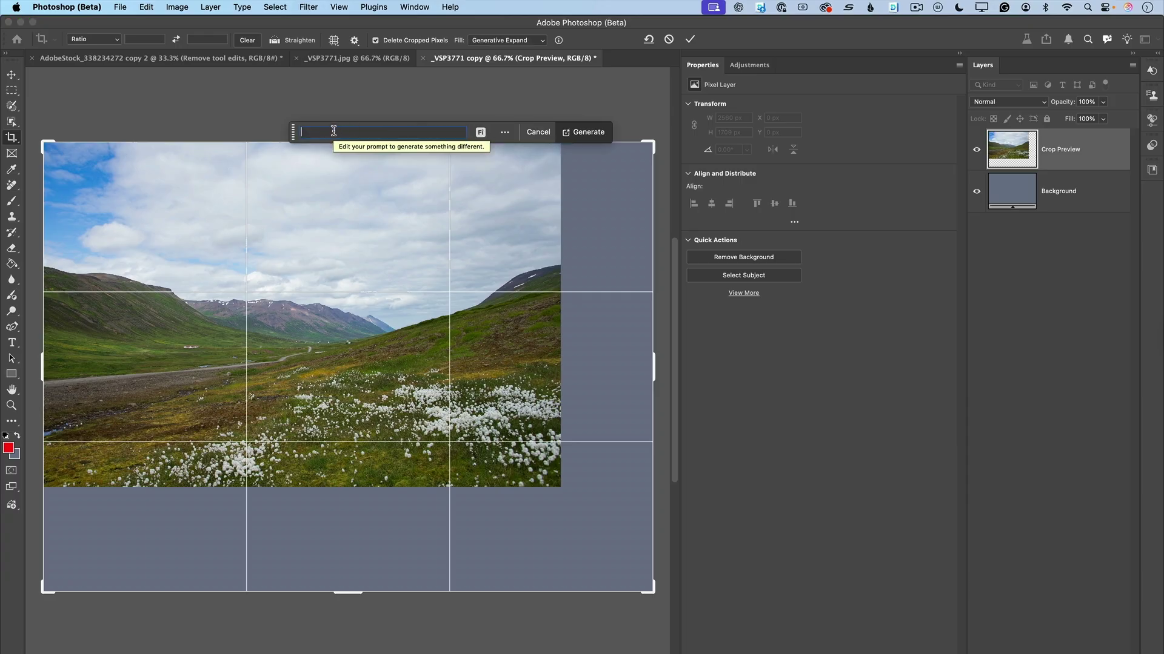
{"action": "left_click", "coordinate": [480, 133]}
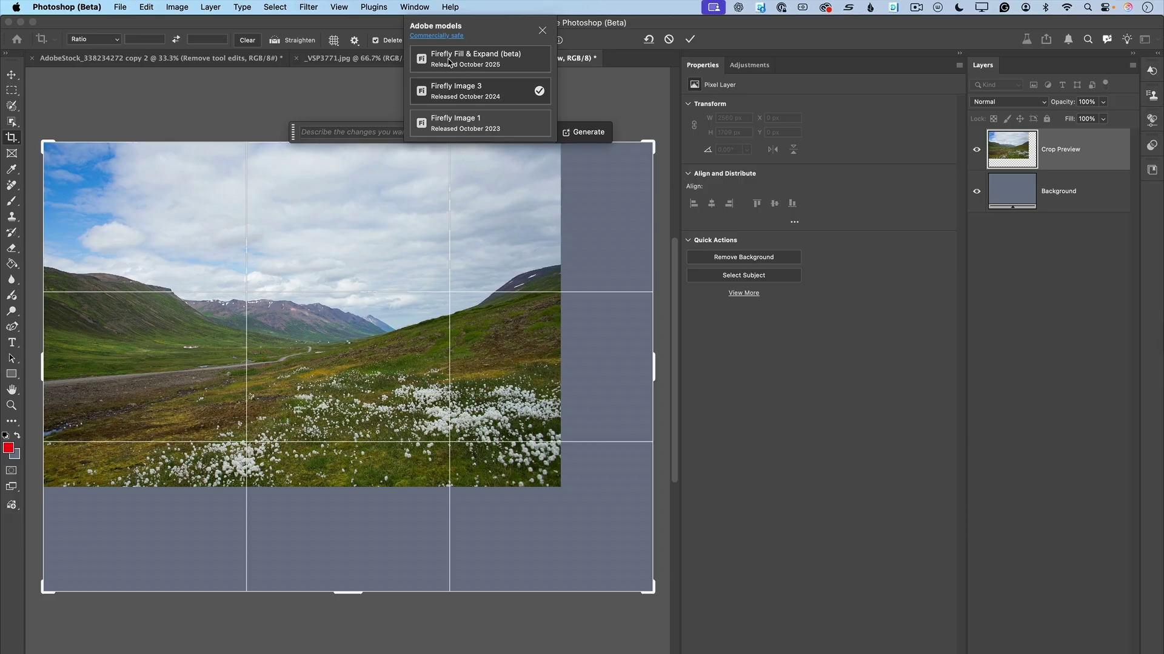
{"action": "left_click", "coordinate": [486, 60]}
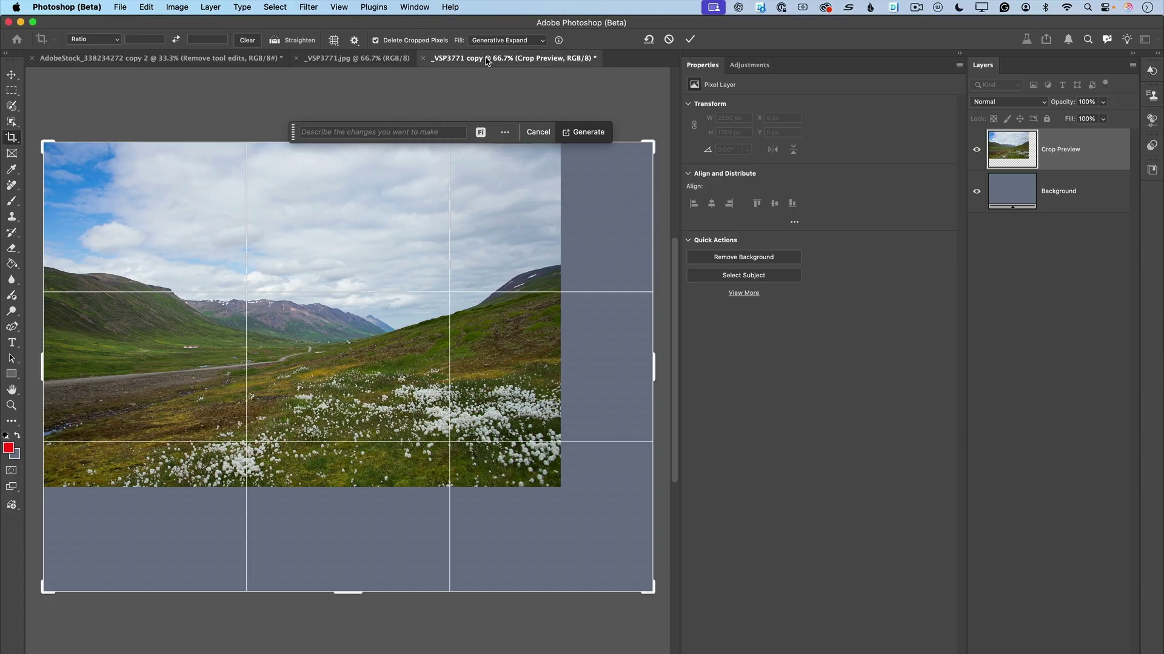
{"action": "left_click", "coordinate": [481, 133]}
{"action": "left_click", "coordinate": [506, 60]}
{"action": "left_click", "coordinate": [590, 135]}
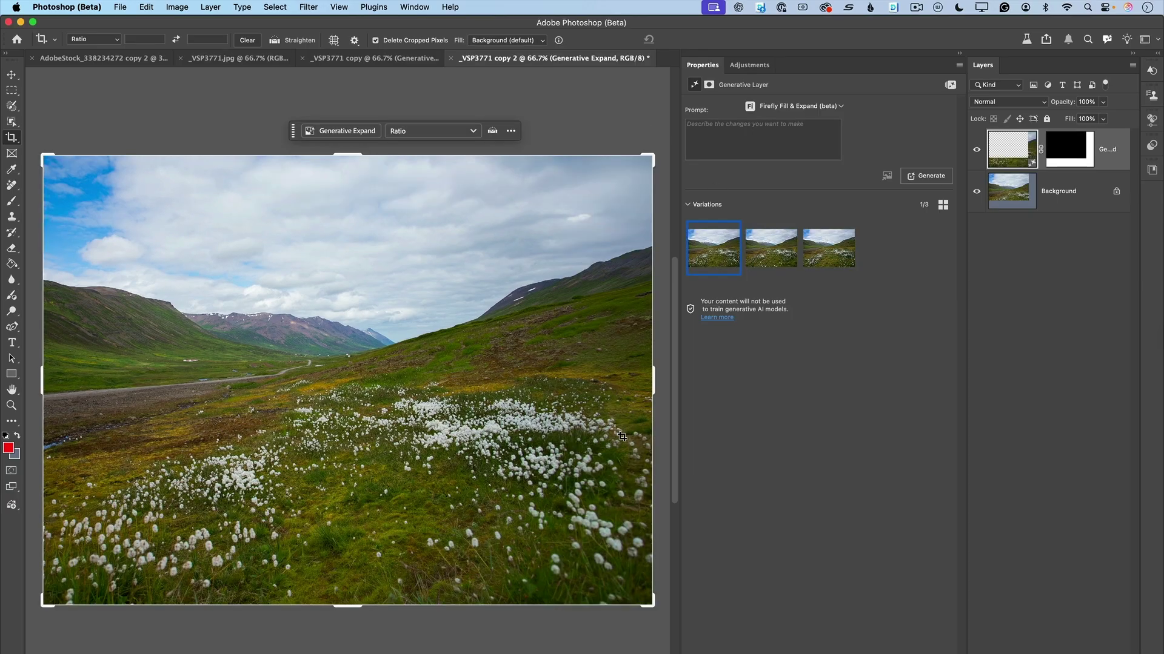
Step: Compare the generated variations of the expanded landscape and choose the third one
{"action": "left_click", "coordinate": [769, 257]}
{"action": "left_click", "coordinate": [818, 258]}
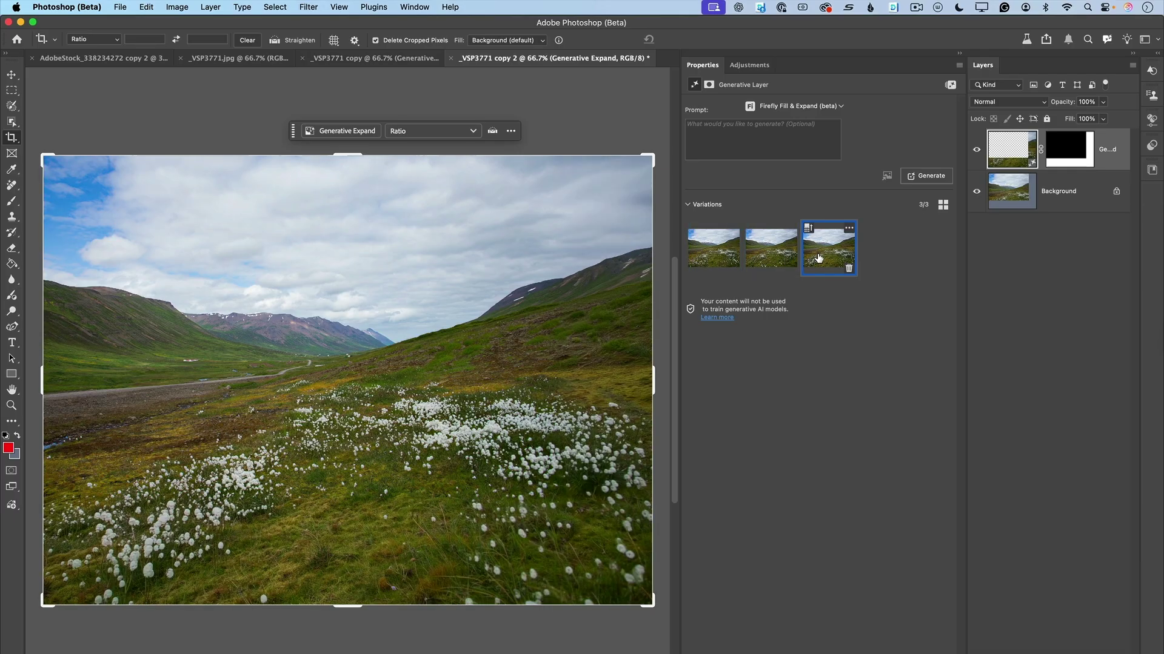
{"action": "left_click", "coordinate": [703, 254]}
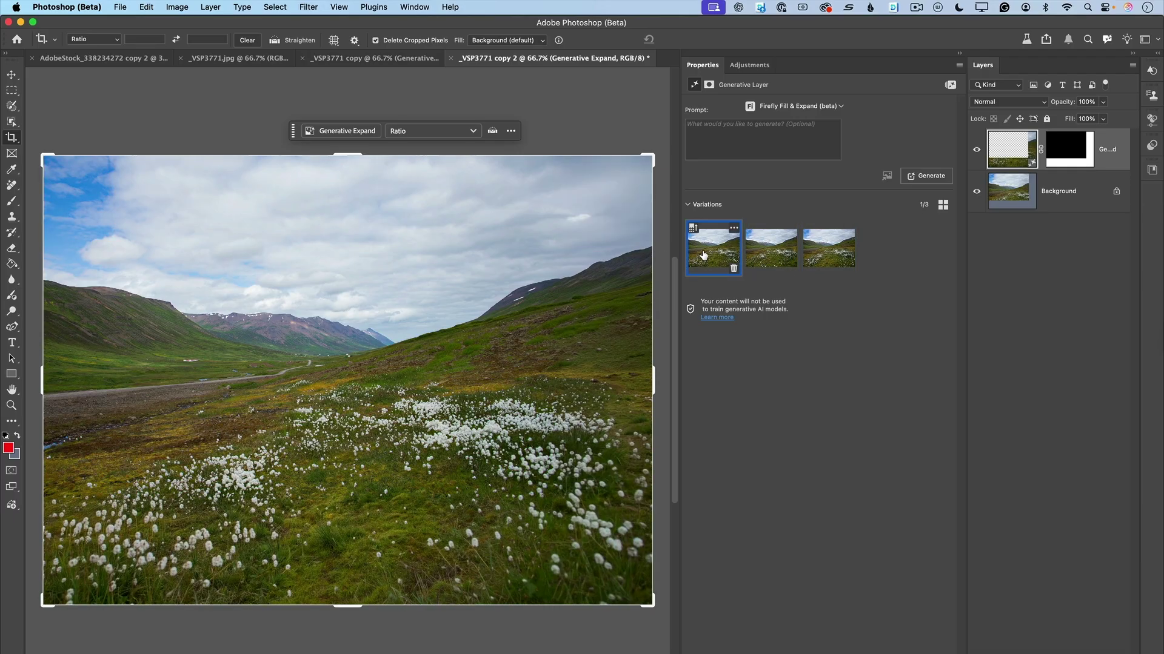
{"action": "left_click", "coordinate": [817, 258]}
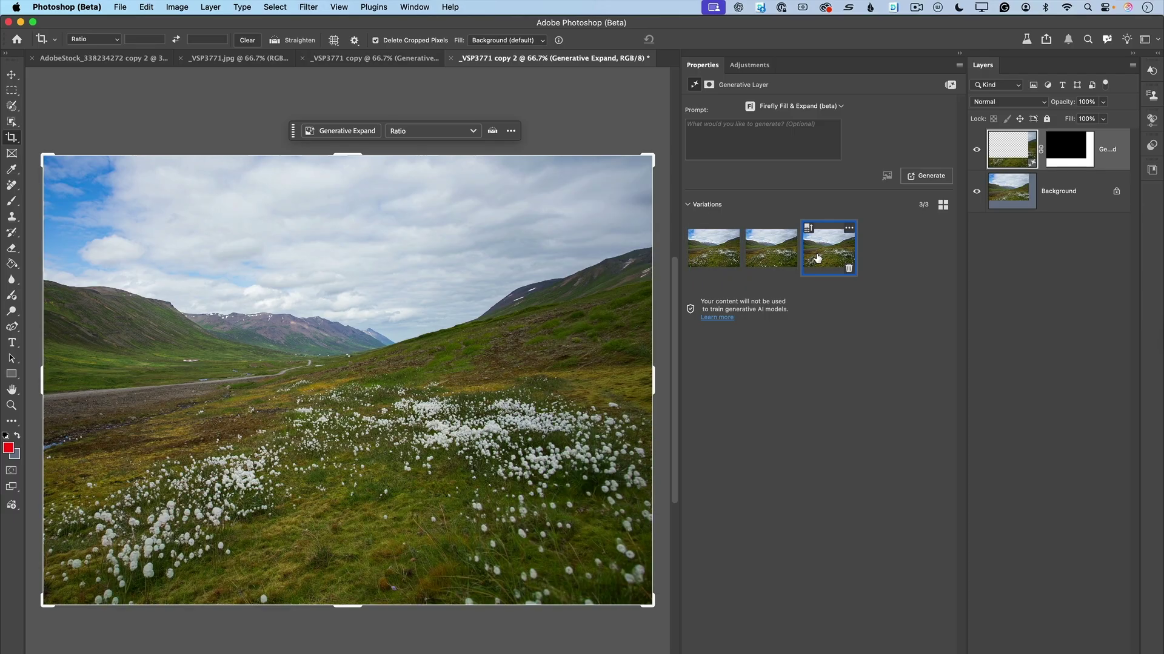